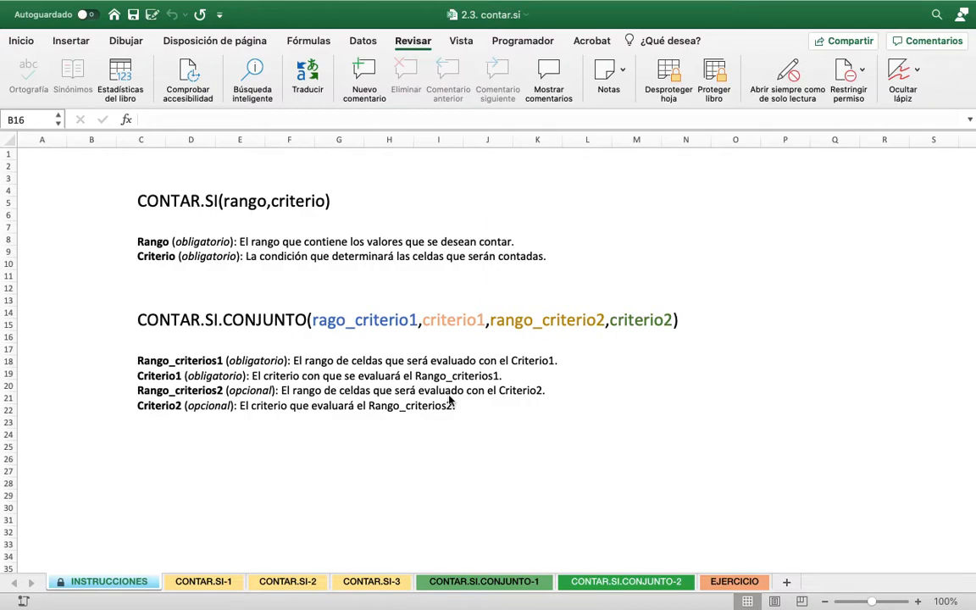
# On the CONTAR.SI-1 sheet, start a CONTAR.SI formula in H6 with the table's Estatus column as the range
pyautogui.click(207, 582)
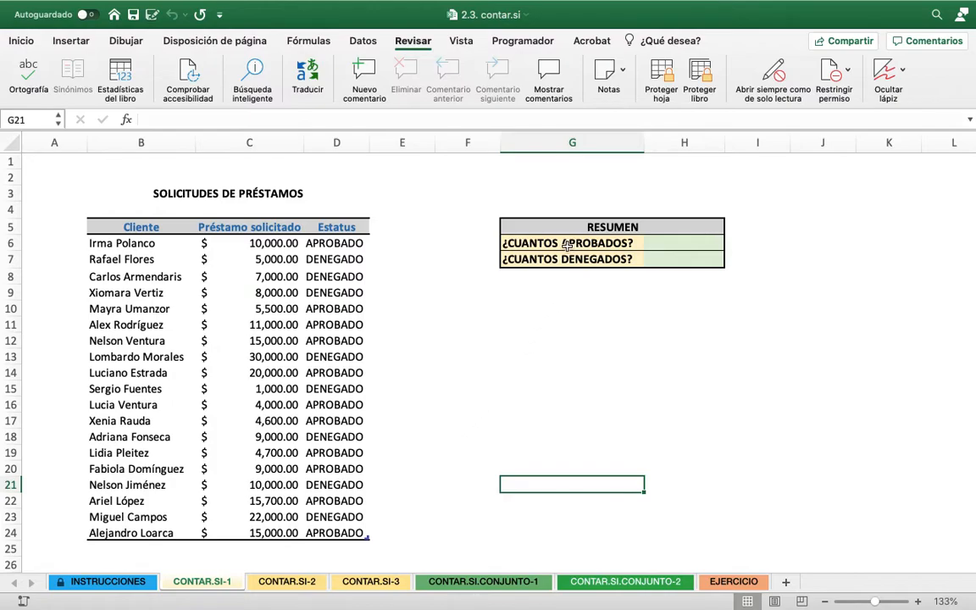
pyautogui.click(673, 243)
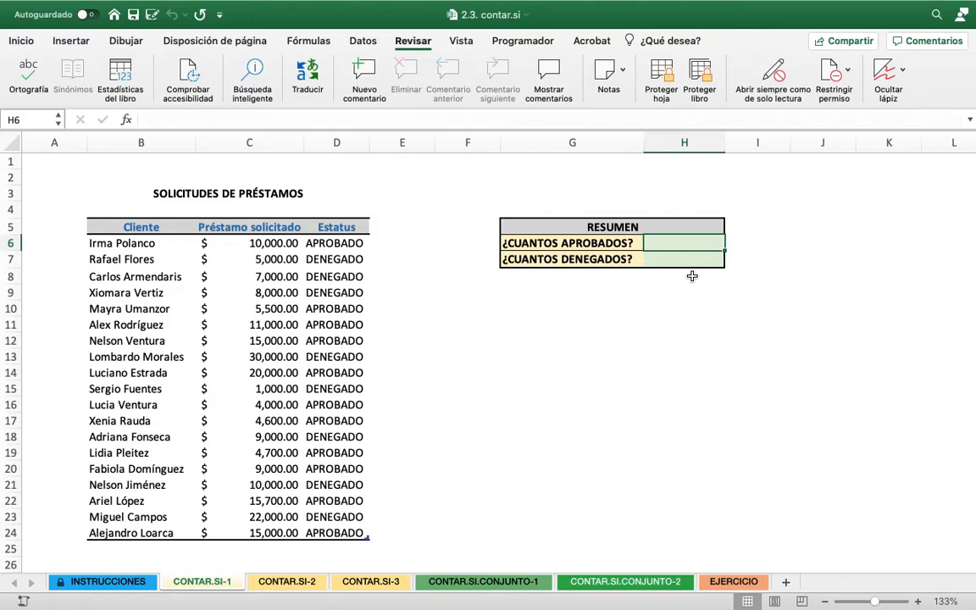
pyautogui.write('=')
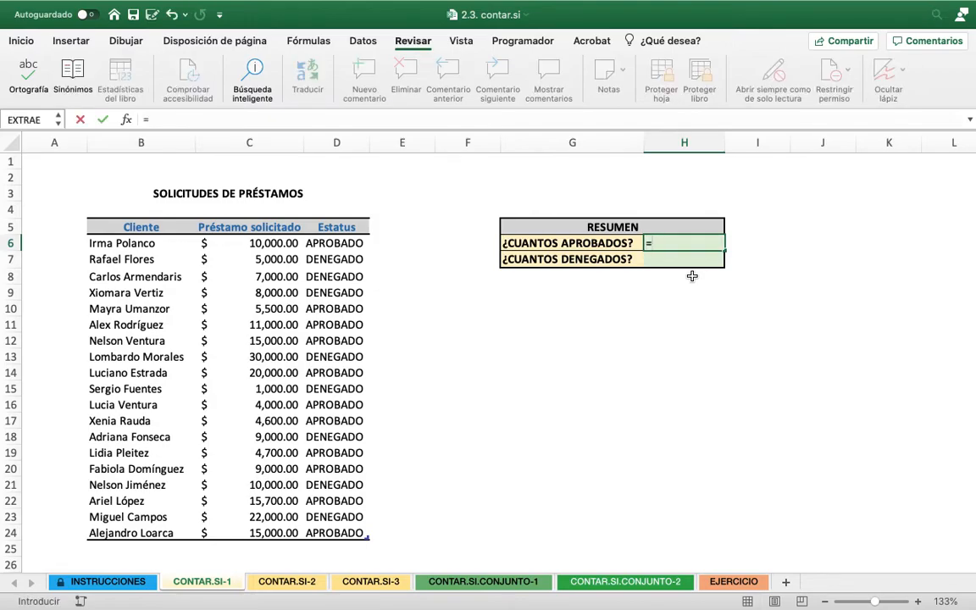
pyautogui.write('CONT')
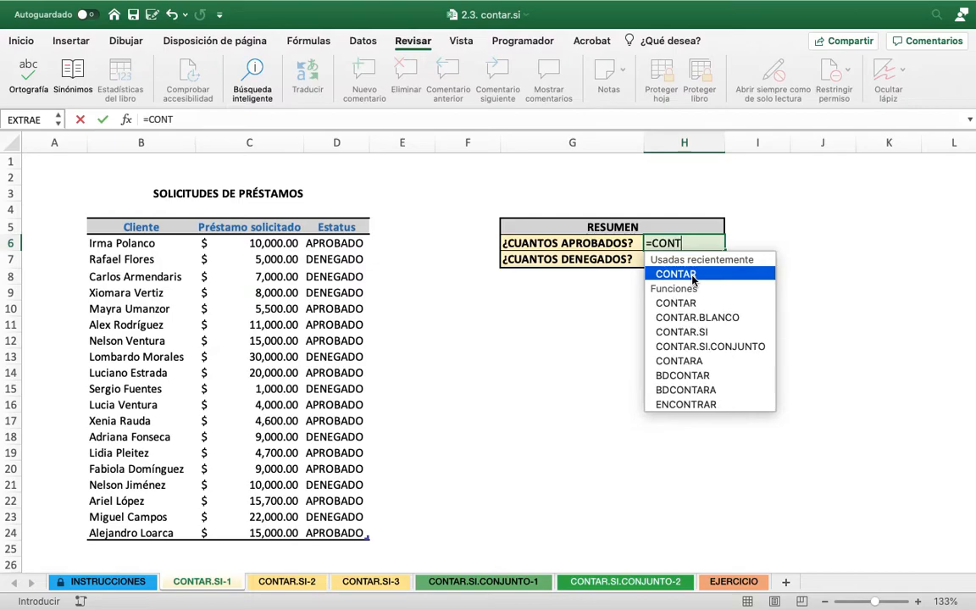
pyautogui.write('AR.SI')
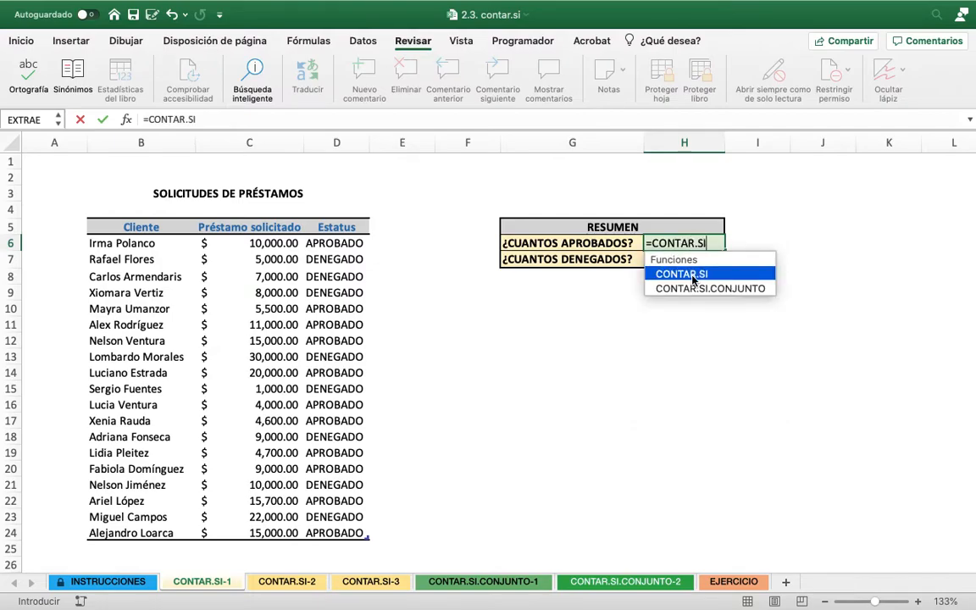
pyautogui.doubleClick(693, 274)
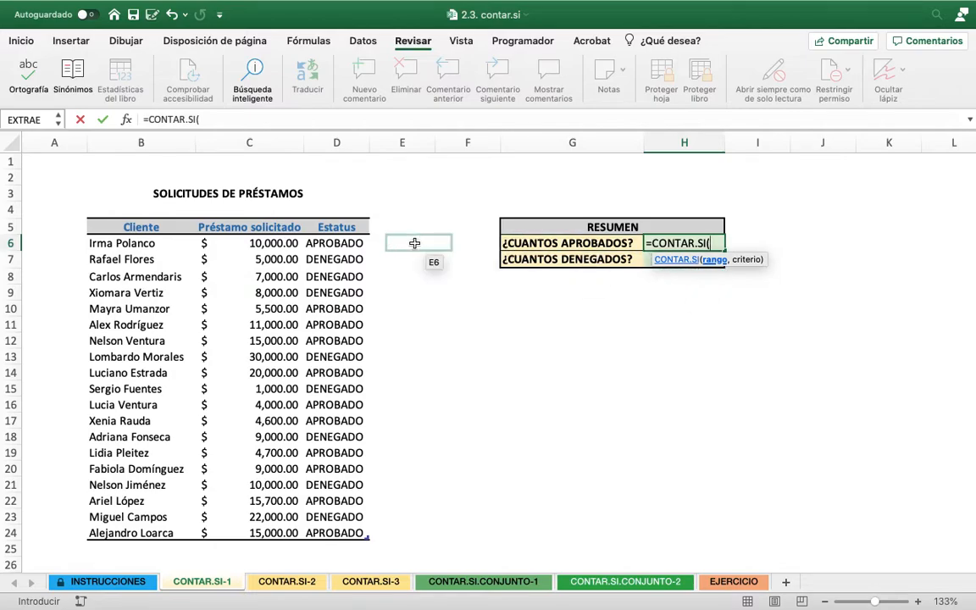
pyautogui.moveTo(346, 241); pyautogui.dragTo(330, 533)
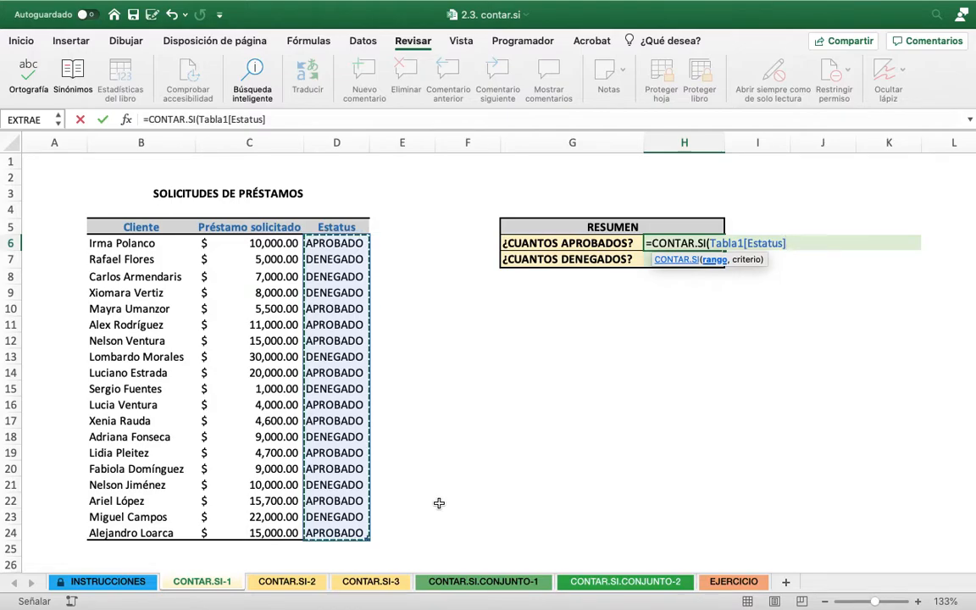
# Complete the H6 formula with the criterion "APROBADO" to count the approved loan requests
pyautogui.write(',')
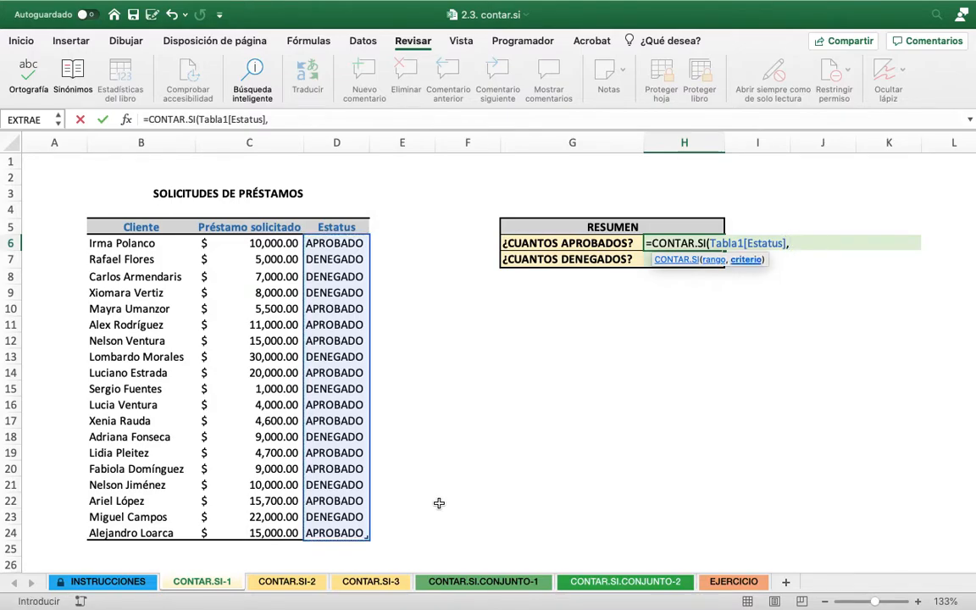
pyautogui.write('"APROB')
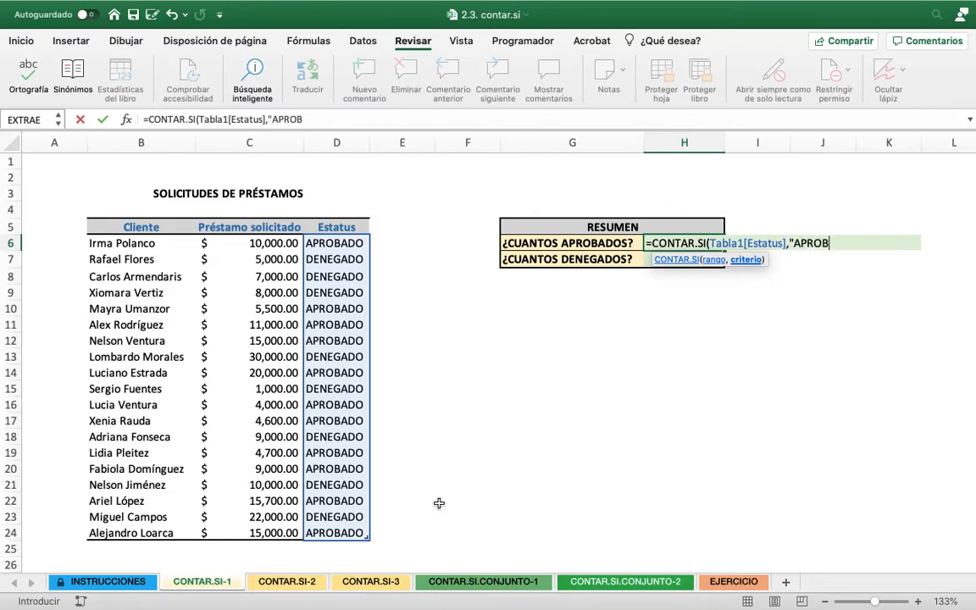
pyautogui.write('ADO")')
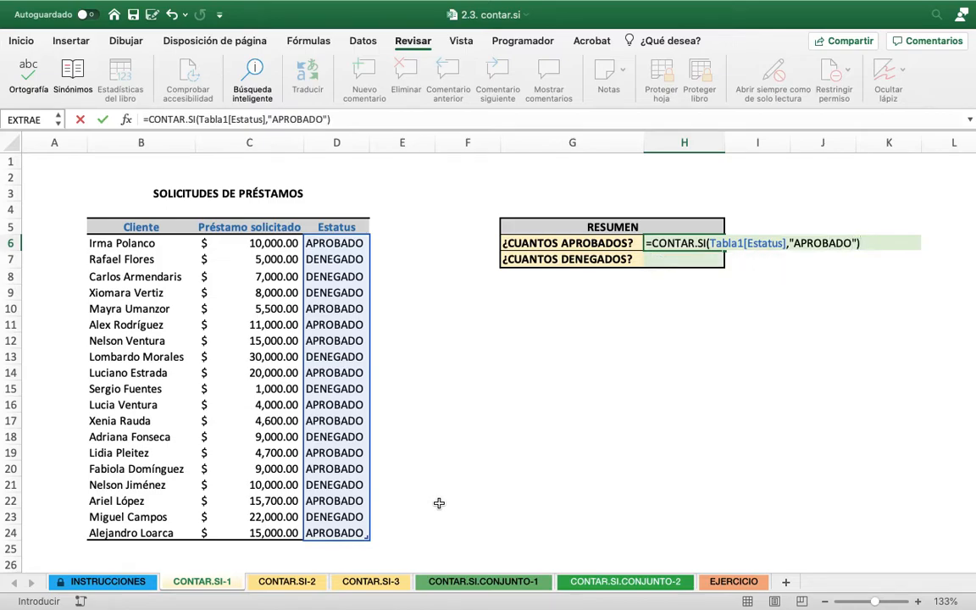
pyautogui.press('Return')
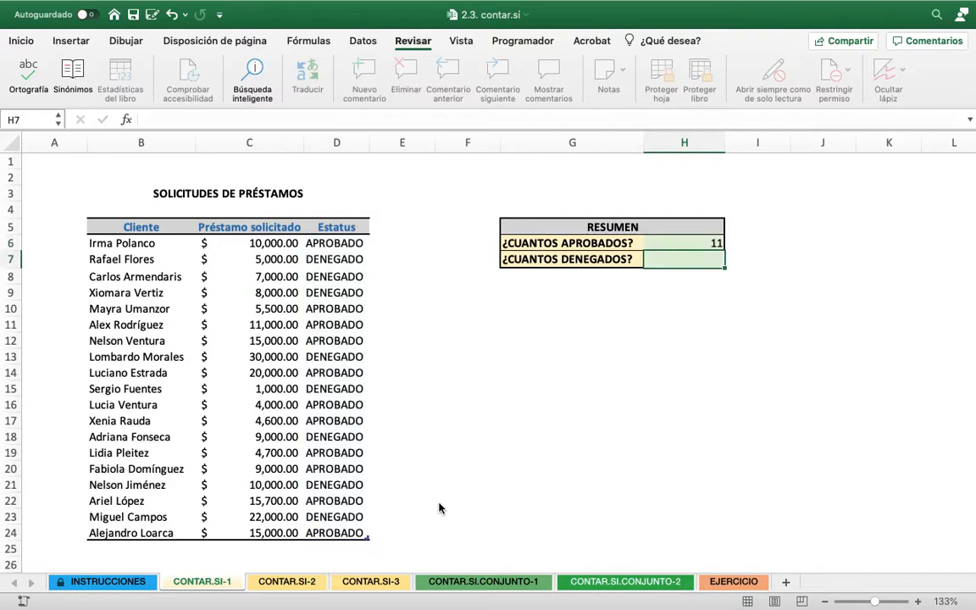
# Center the approved count in cell H6 horizontally
pyautogui.click(686, 243)
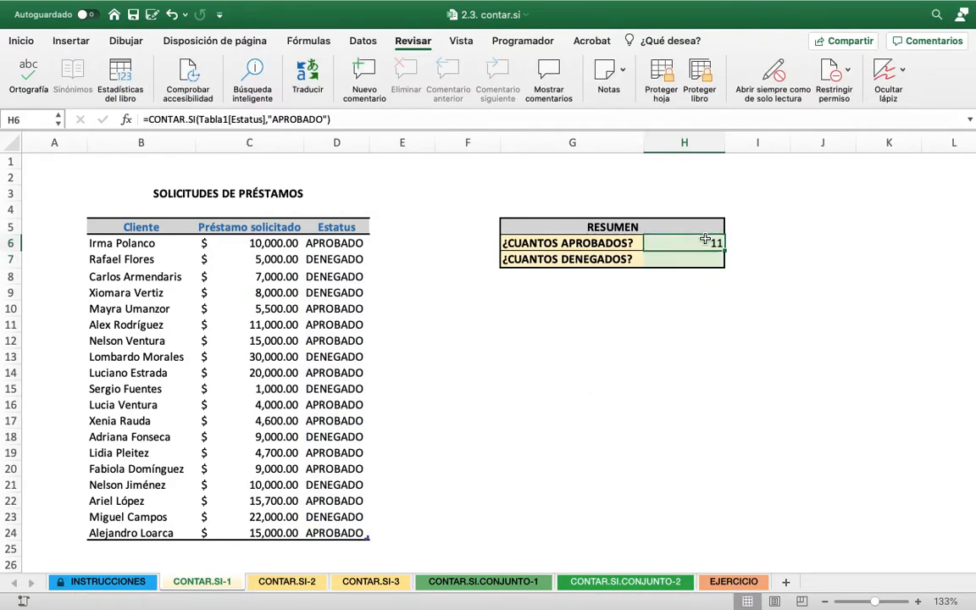
pyautogui.click(24, 40)
pyautogui.click(319, 78)
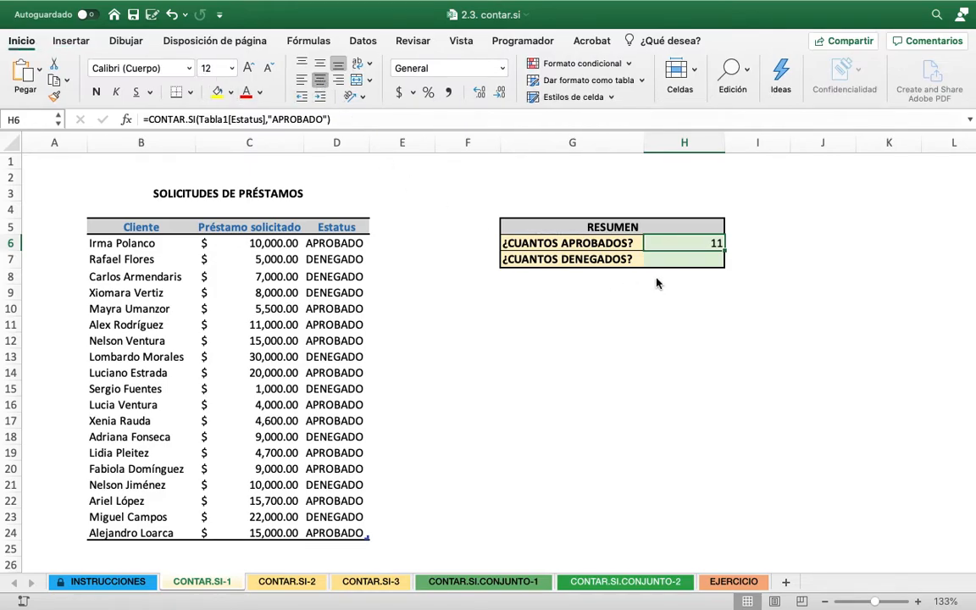
# Start a CONTAR.SI formula in H7 for the count of denied loan requests
pyautogui.click(686, 258)
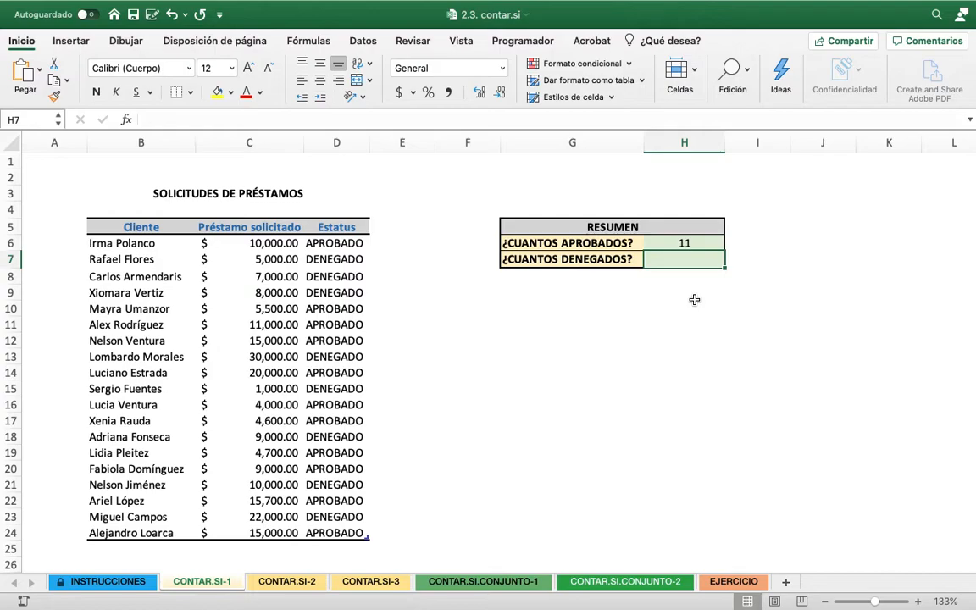
pyautogui.write('=CONATE')
pyautogui.press('BackSpace')
pyautogui.press('BackSpace')
pyautogui.press('BackSpace')
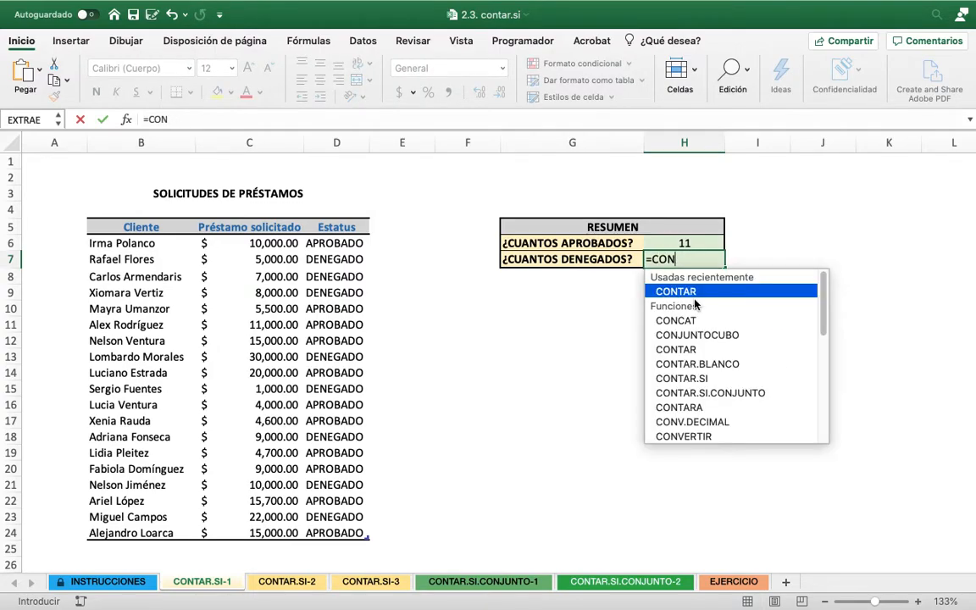
pyautogui.write('TAR.C')
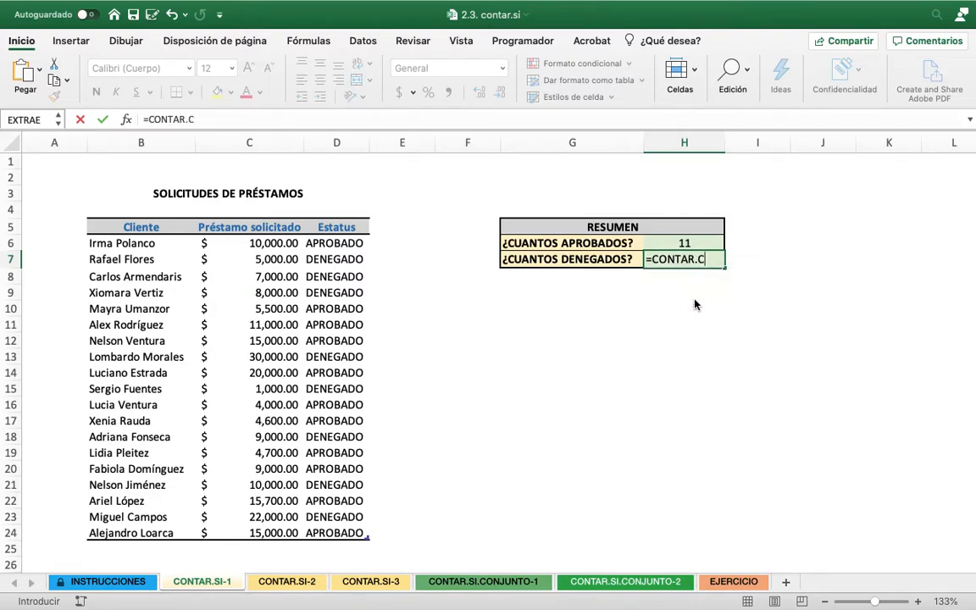
pyautogui.press('BackSpace')
pyautogui.write('SI(')
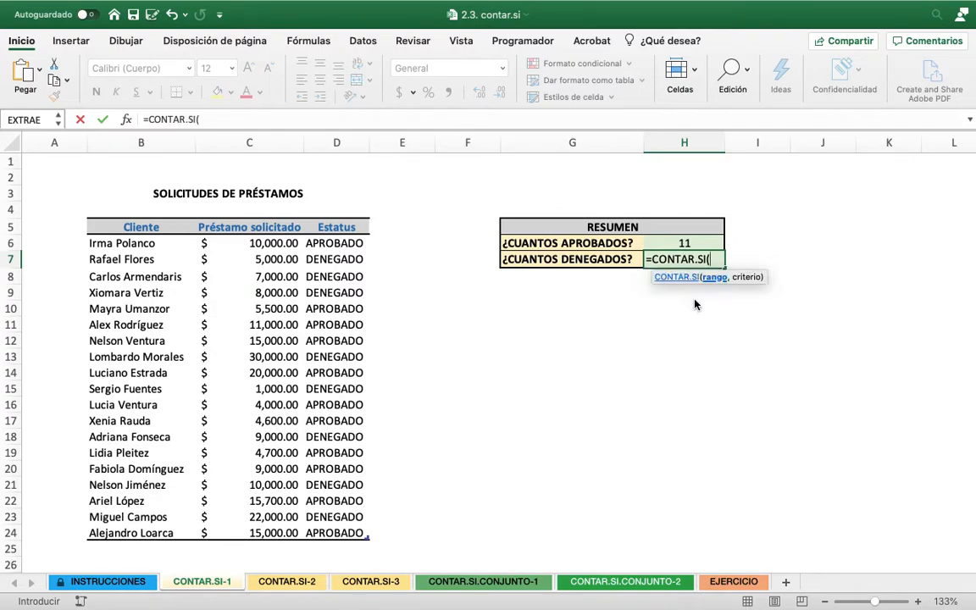
pyautogui.write('T')
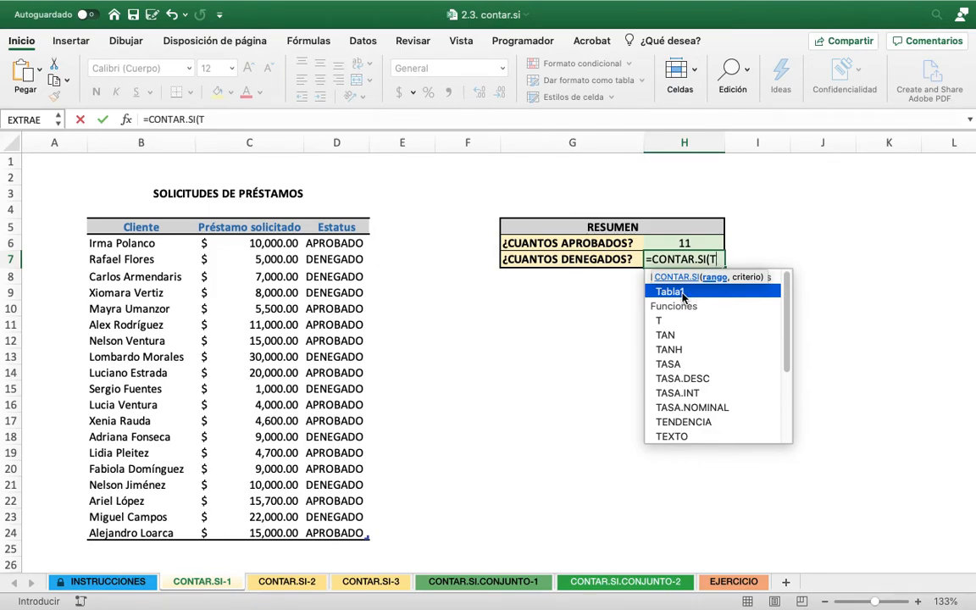
# Set the range of the H7 formula to the structured reference Tabla1[Estatus]
pyautogui.doubleClick(683, 293)
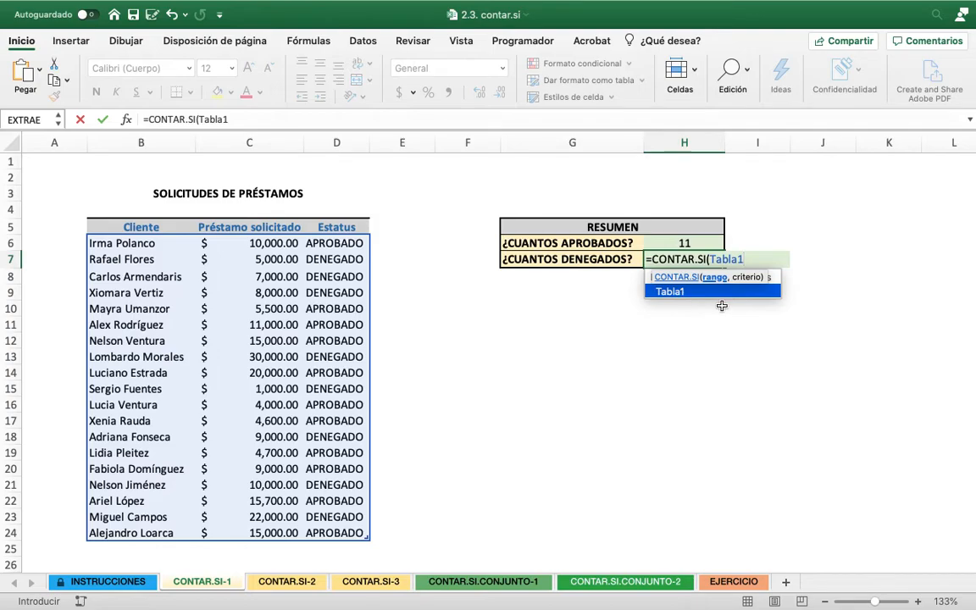
pyautogui.write('(')
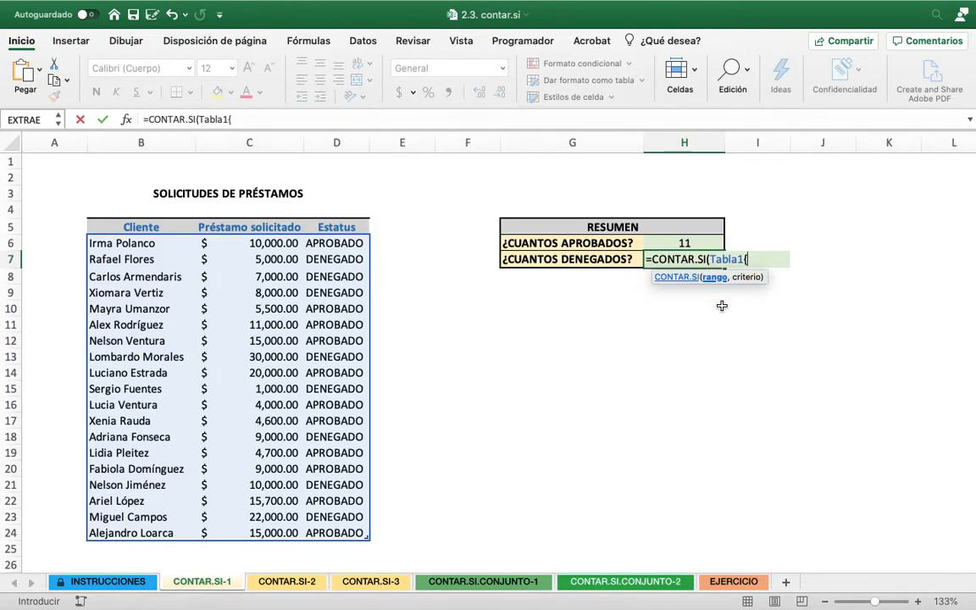
pyautogui.press('BackSpace')
pyautogui.write('[')
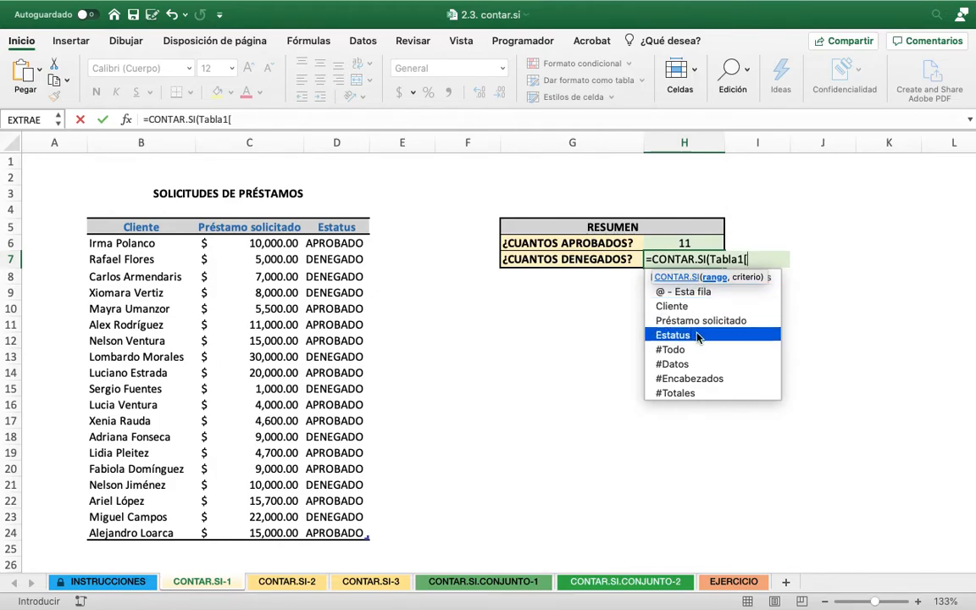
pyautogui.doubleClick(697, 335)
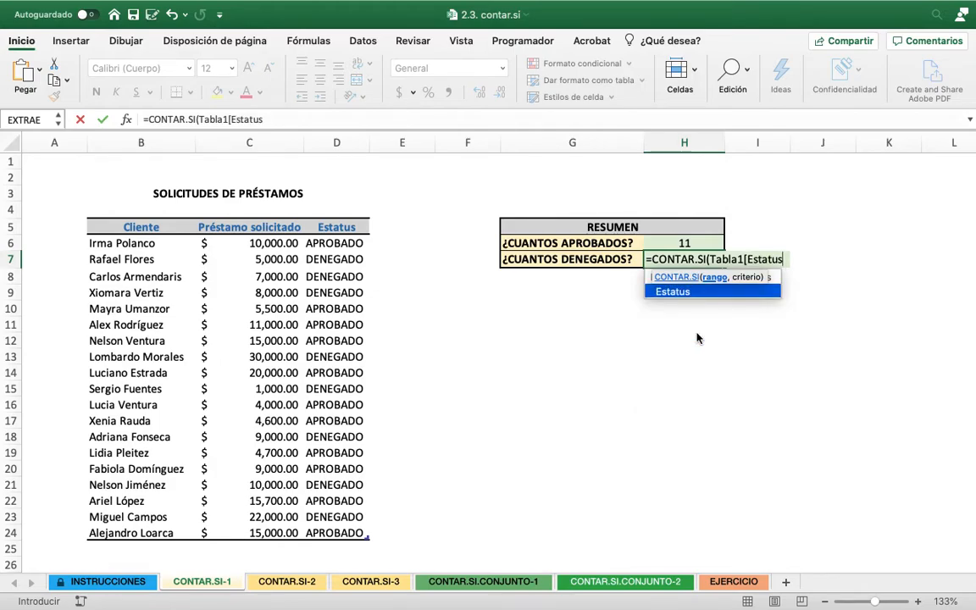
pyautogui.write(']')
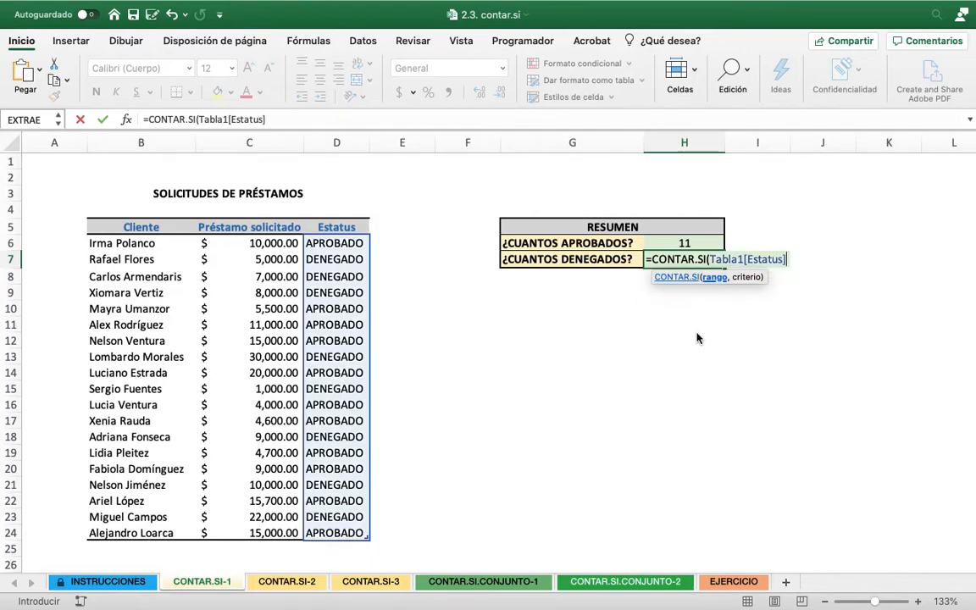
pyautogui.write(',')
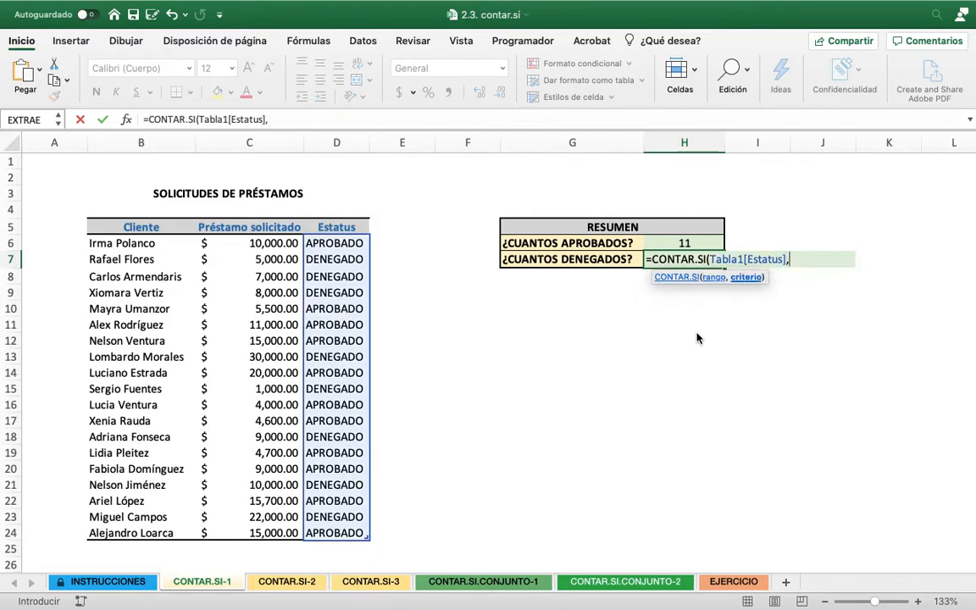
pyautogui.write('"DENE')
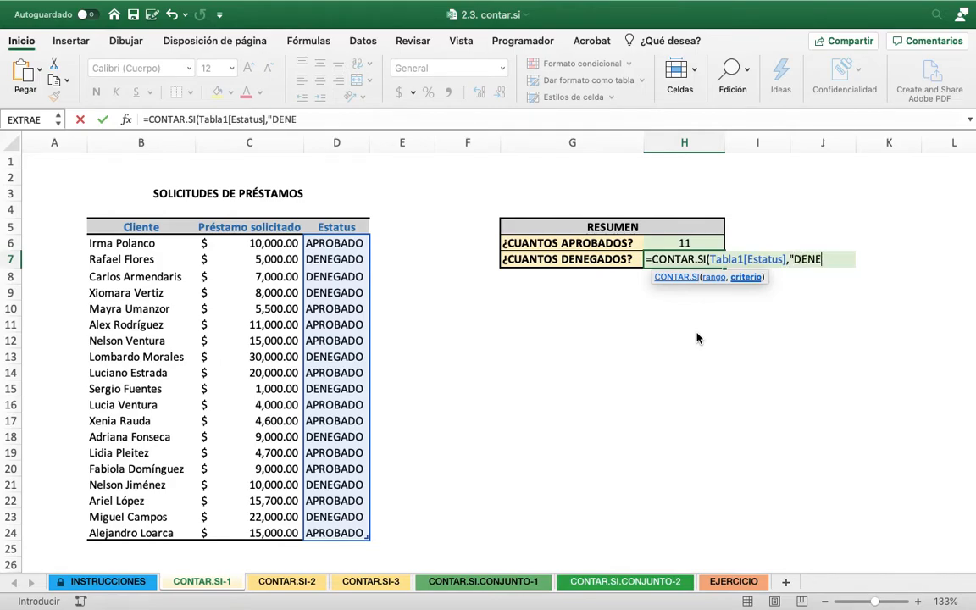
pyautogui.write('GADO")')
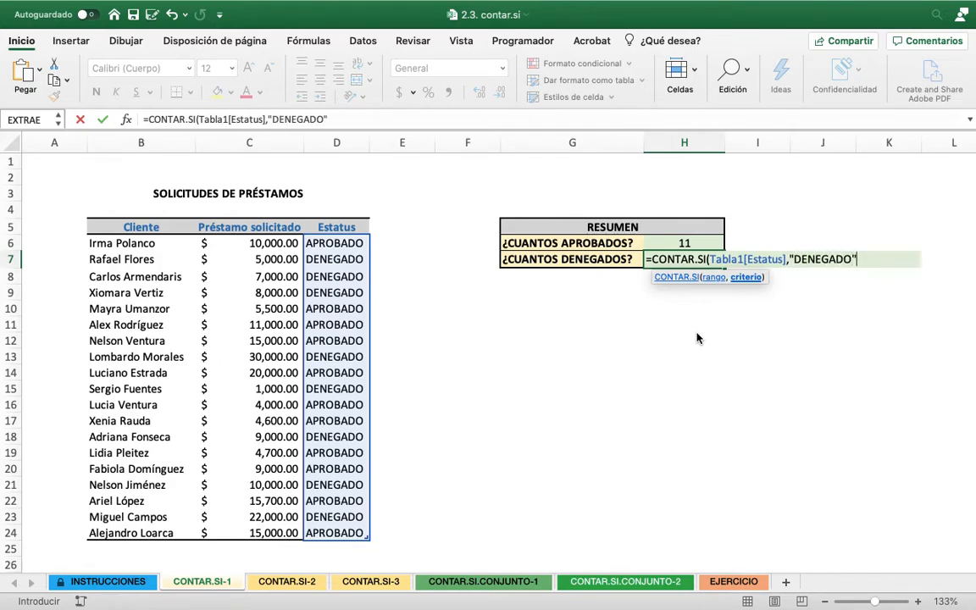
# Complete the H7 formula with the criterion "DENEGADO"
pyautogui.press('Return')
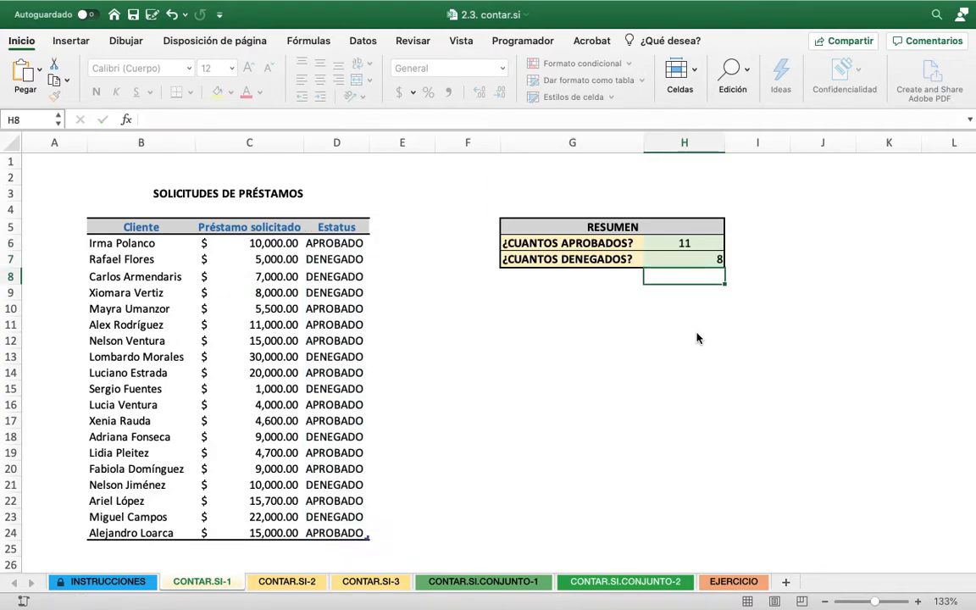
# Center the denied count in cell H7 horizontally
pyautogui.click(687, 264)
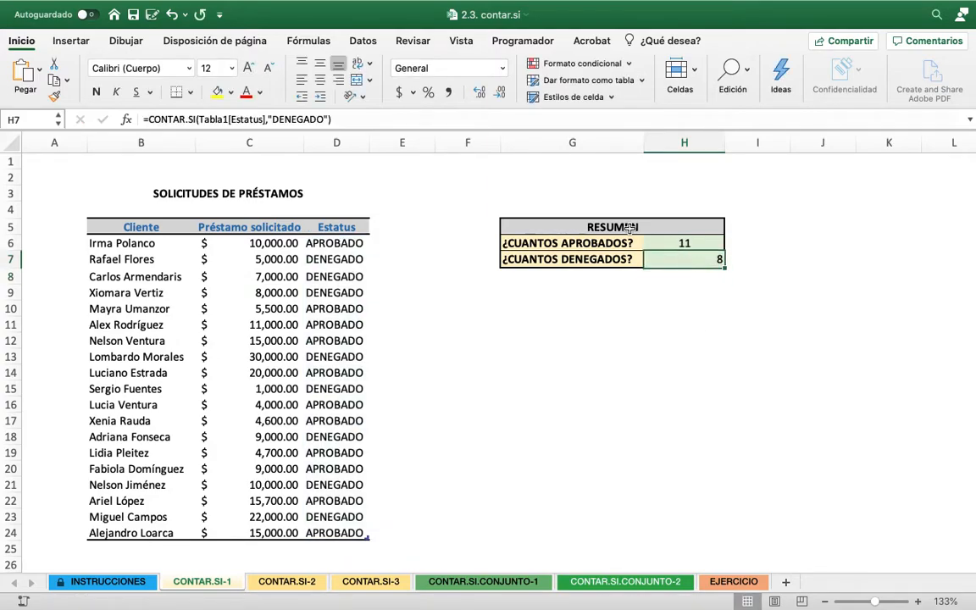
pyautogui.click(319, 78)
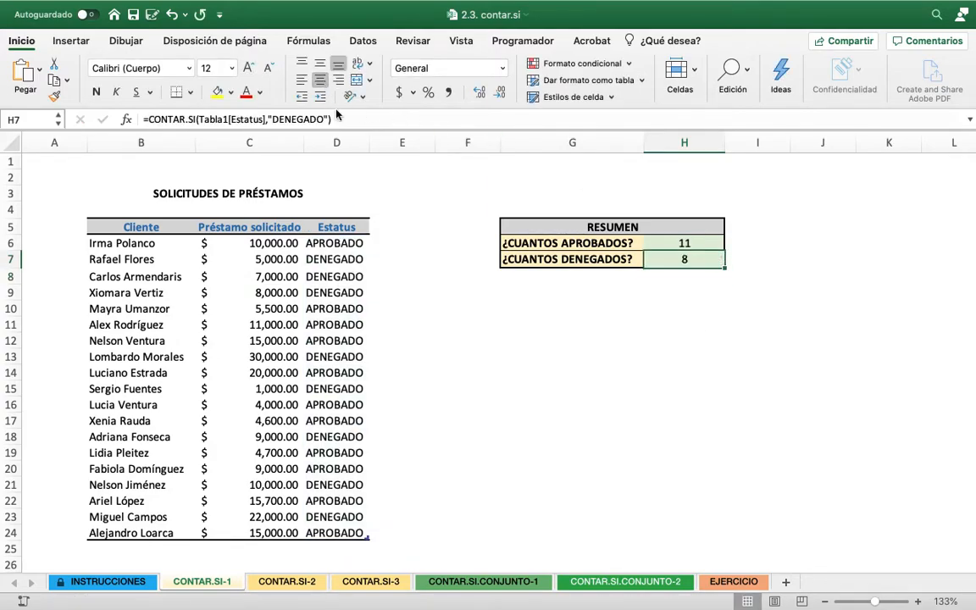
pyautogui.click(707, 345)
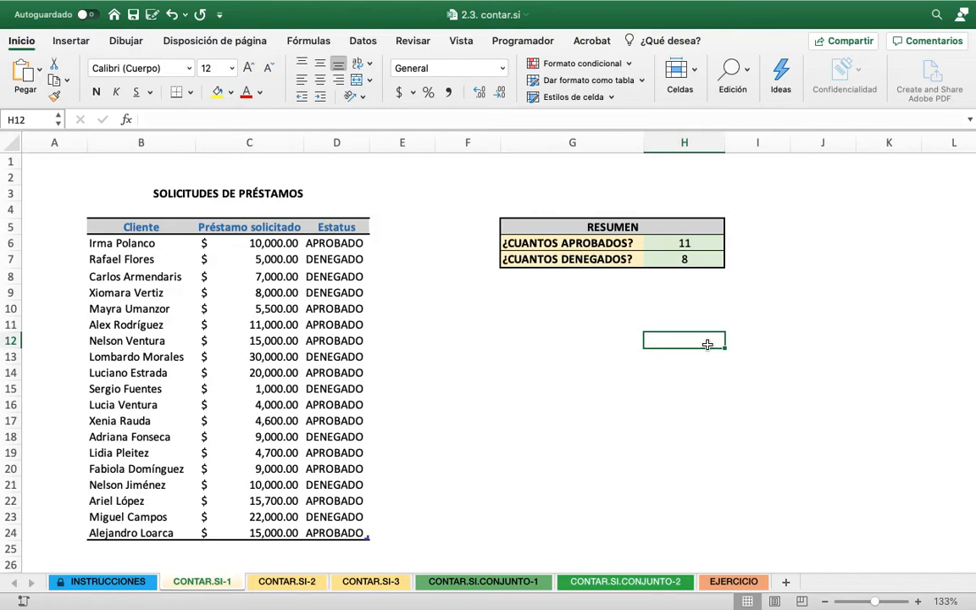
# On the CONTAR.SI-2 sheet, count the people with 19 years of service in I17 with =CONTAR.SI(D5:D14,19)
pyautogui.click(296, 582)
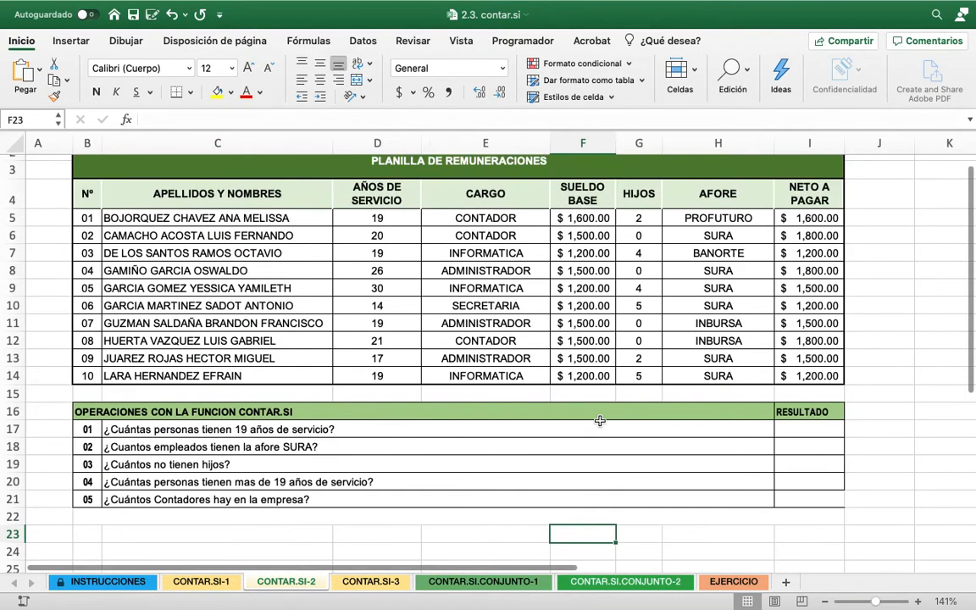
pyautogui.scroll(1, 600, 421)
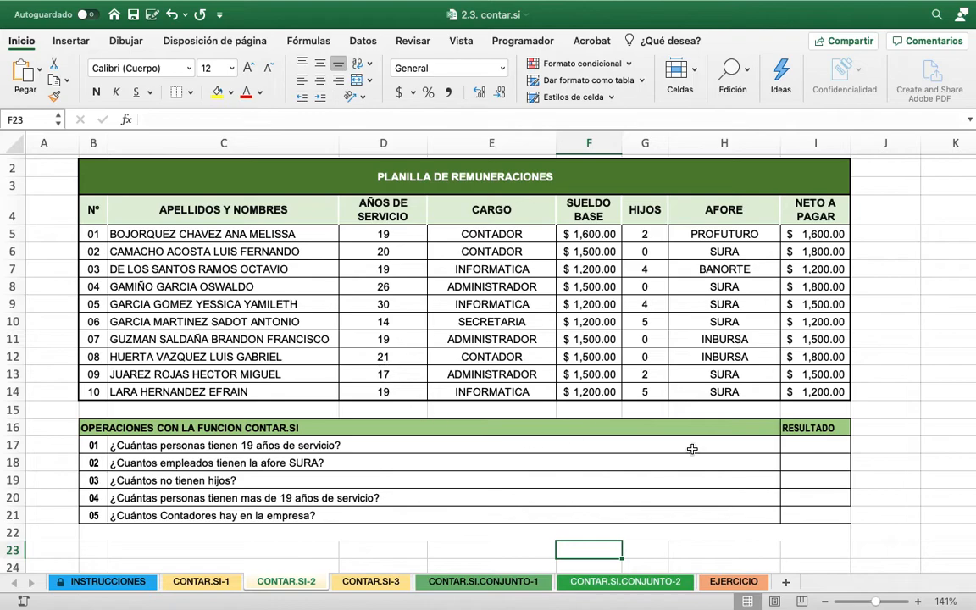
pyautogui.click(819, 444)
pyautogui.write('=')
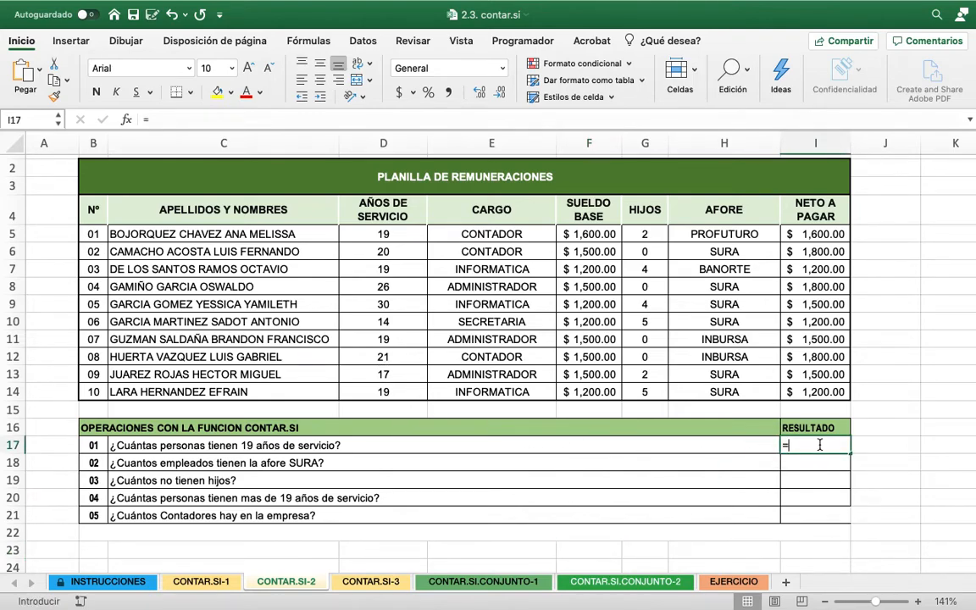
pyautogui.write('CONTAR')
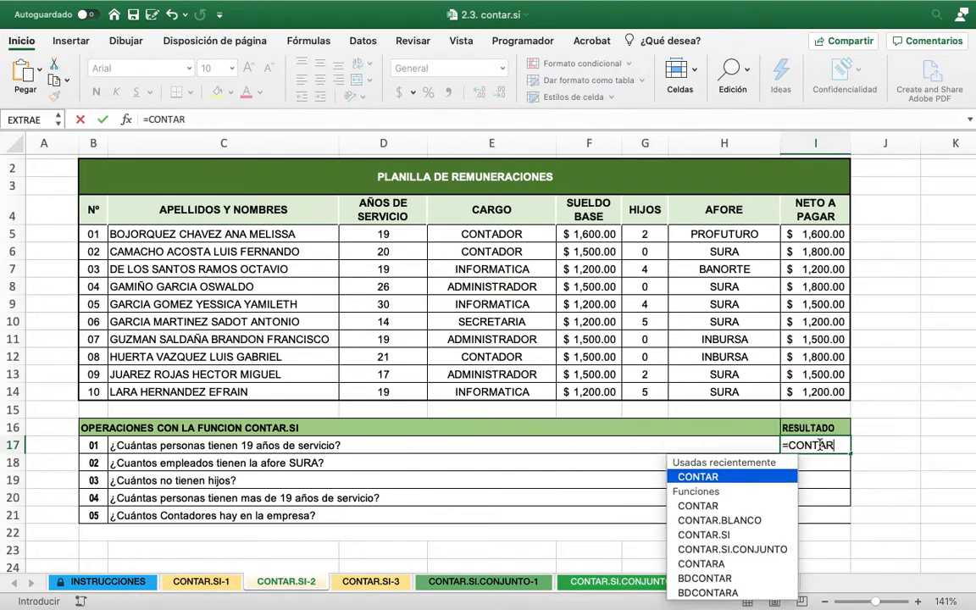
pyautogui.write('.SI(')
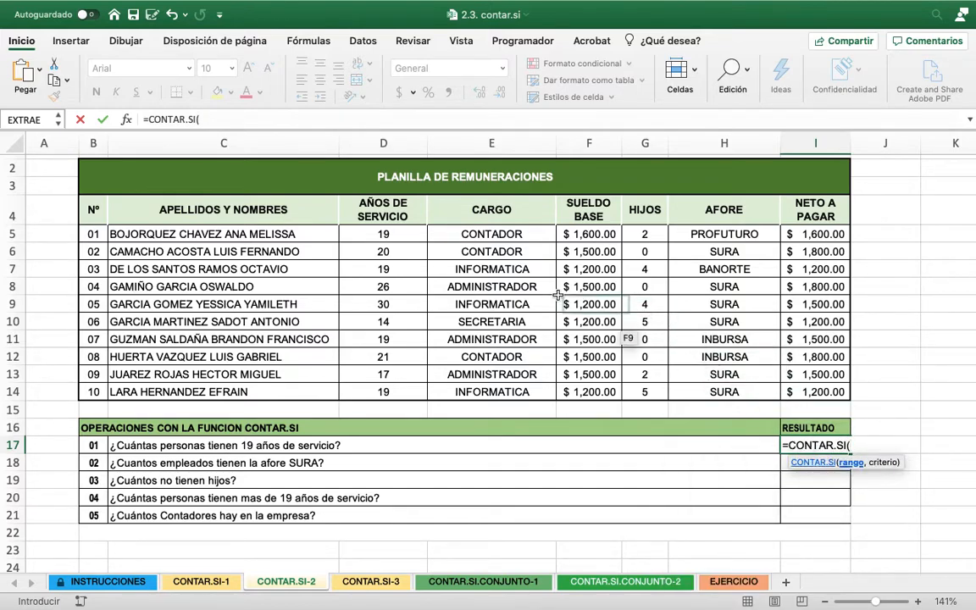
pyautogui.moveTo(383, 235); pyautogui.dragTo(395, 391)
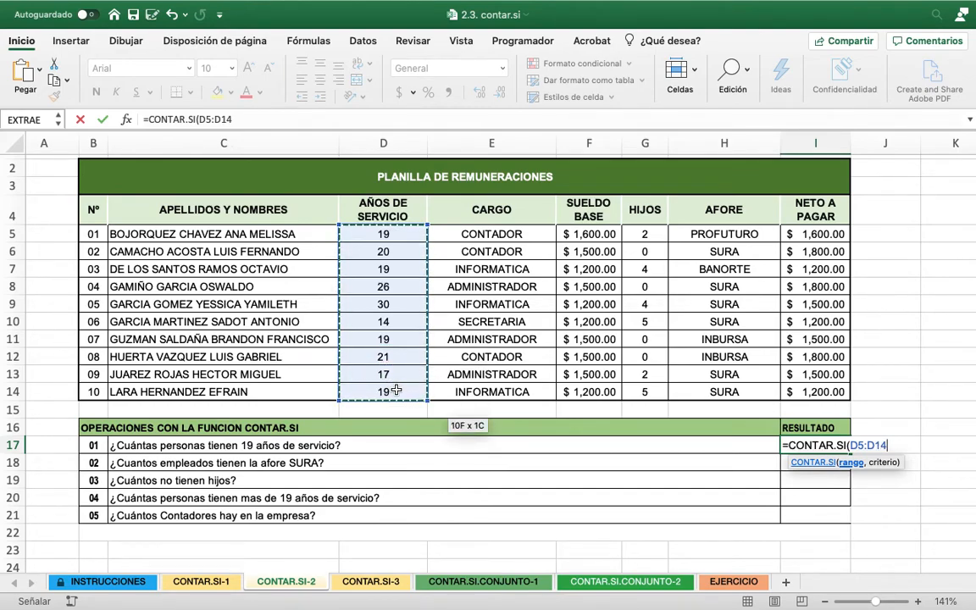
pyautogui.write(',')
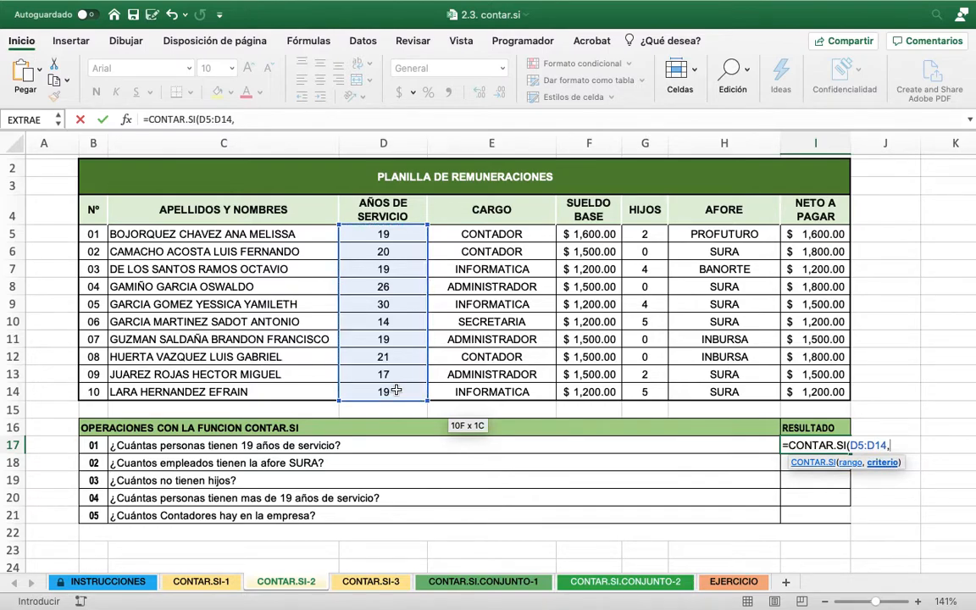
pyautogui.write('19)')
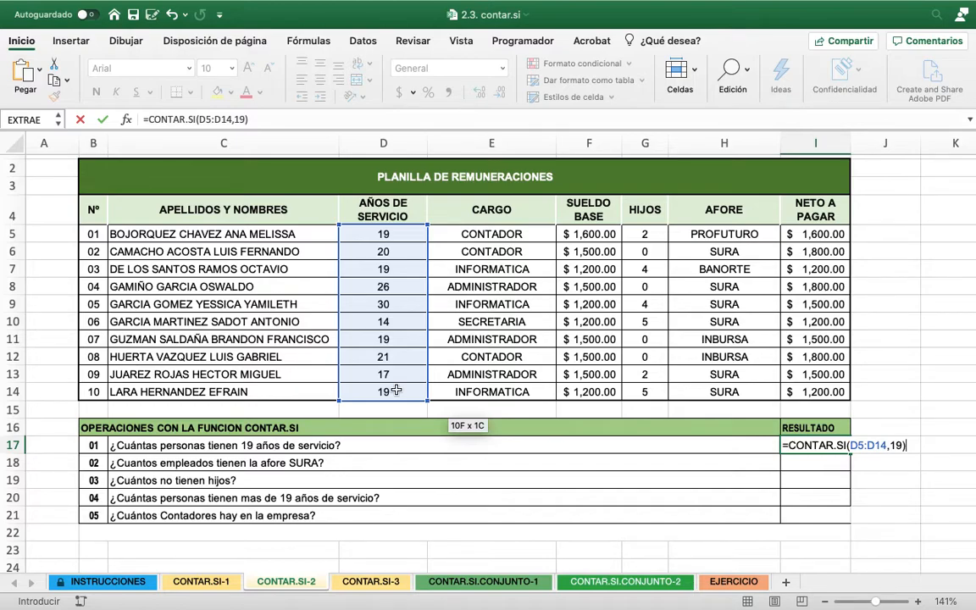
pyautogui.press('Return')
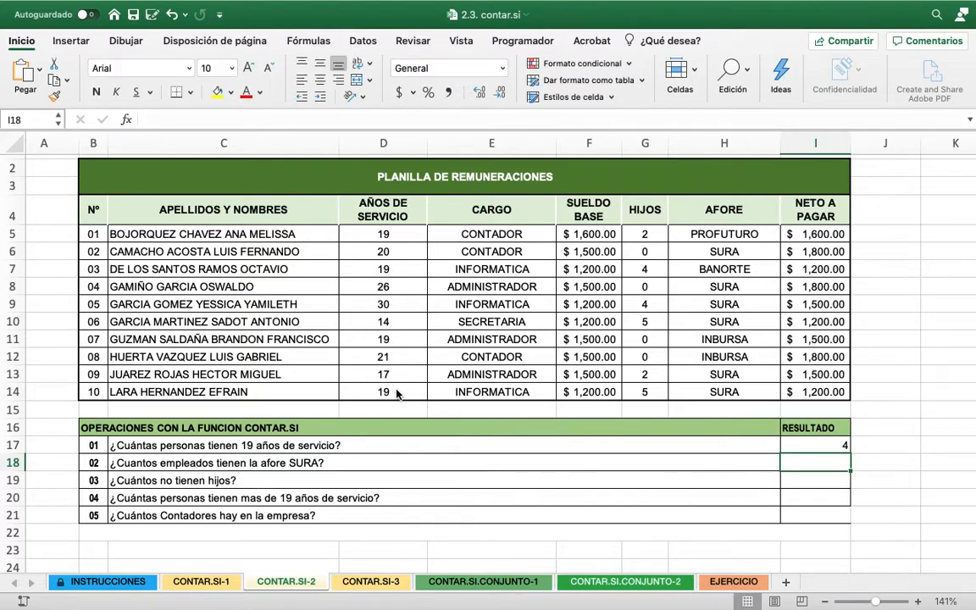
# Center the result cells I17:I21 horizontally
pyautogui.moveTo(835, 440); pyautogui.dragTo(816, 514)
pyautogui.click(320, 85)
# Count the employees with the SURA afore in I18 with =CONTAR.SI(H5:H14,"SURA")
pyautogui.click(806, 464)
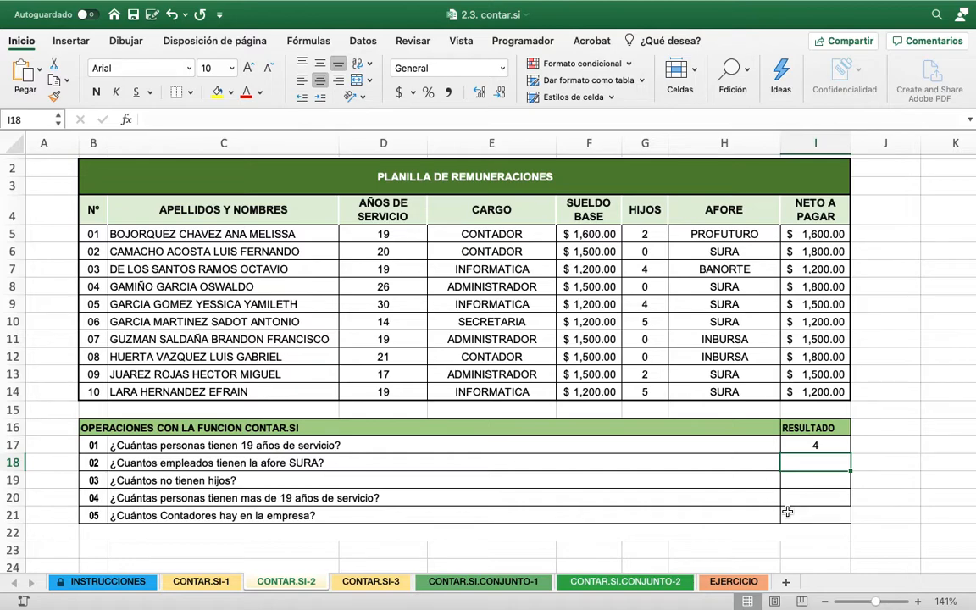
pyautogui.write('=C')
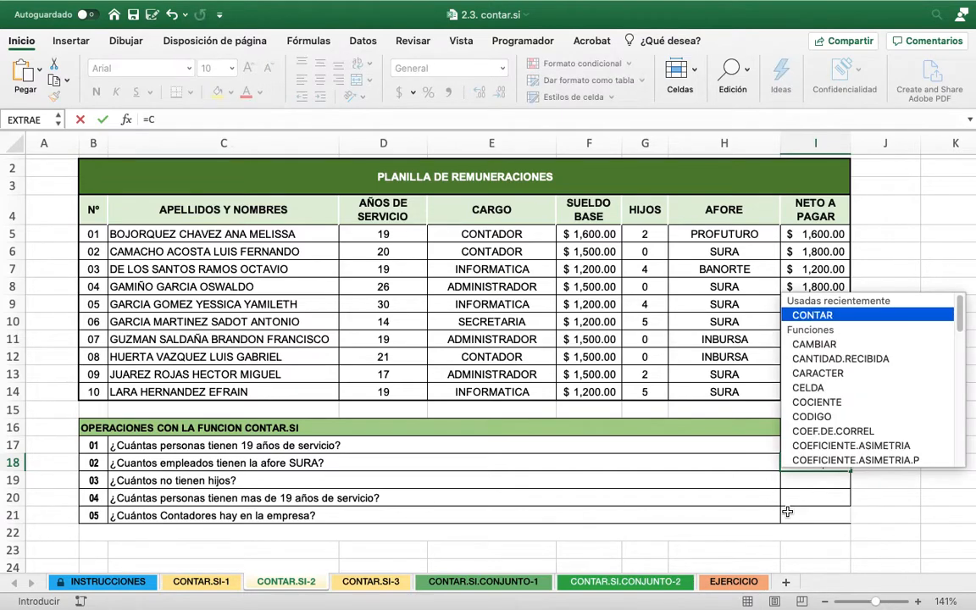
pyautogui.write('ONTAR.SI')
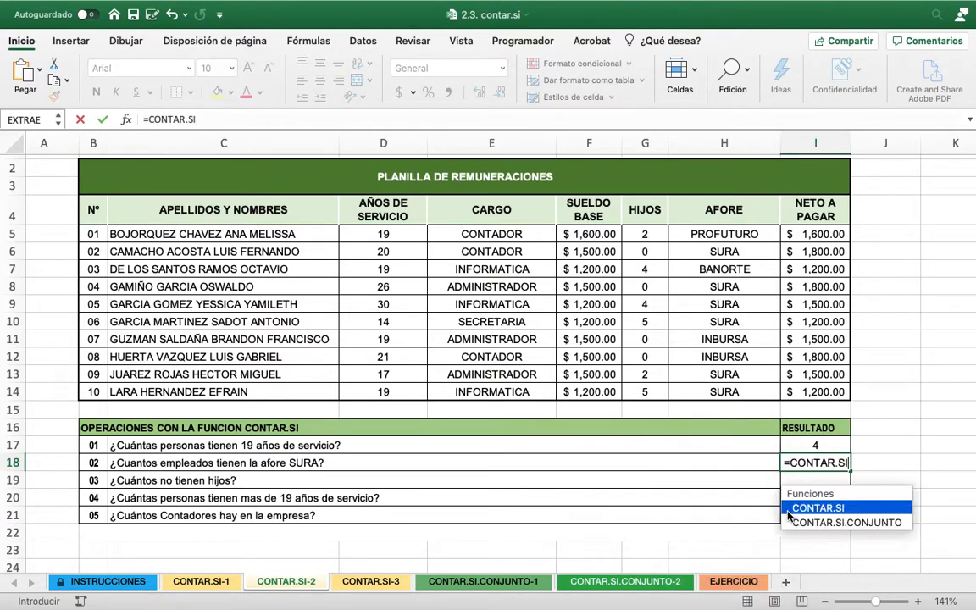
pyautogui.write('(')
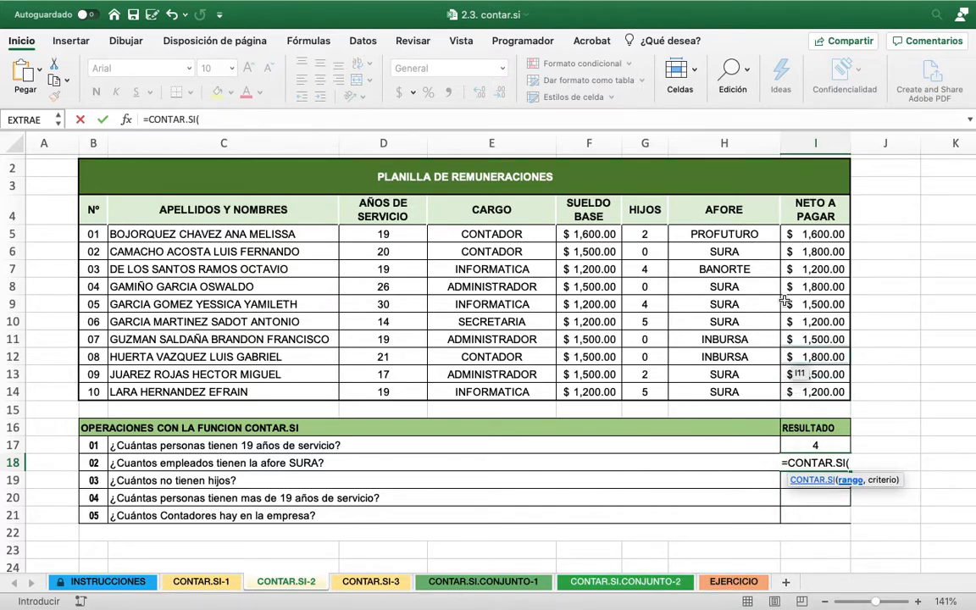
pyautogui.moveTo(724, 234); pyautogui.dragTo(738, 389)
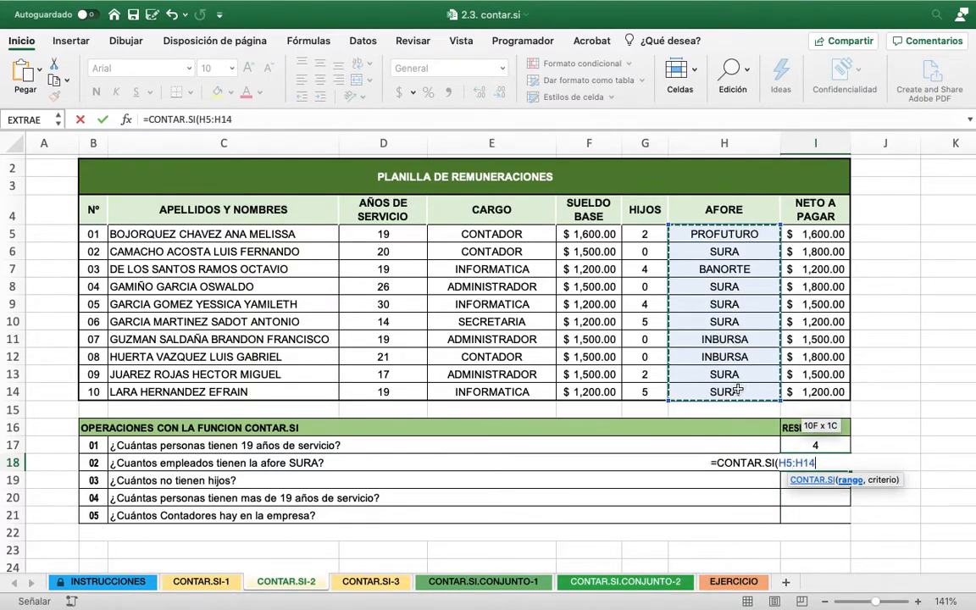
pyautogui.write(',"SUR')
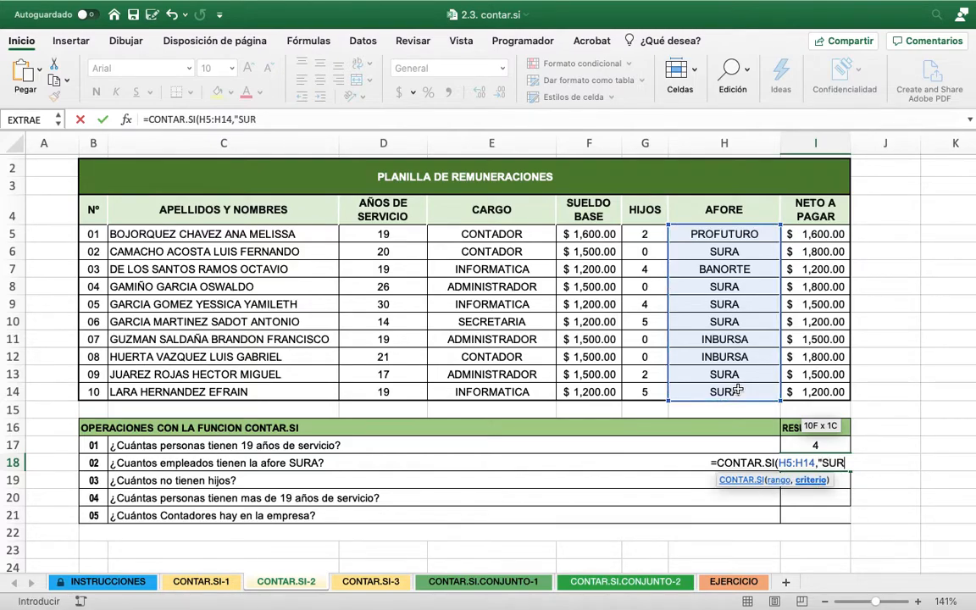
pyautogui.write('A")')
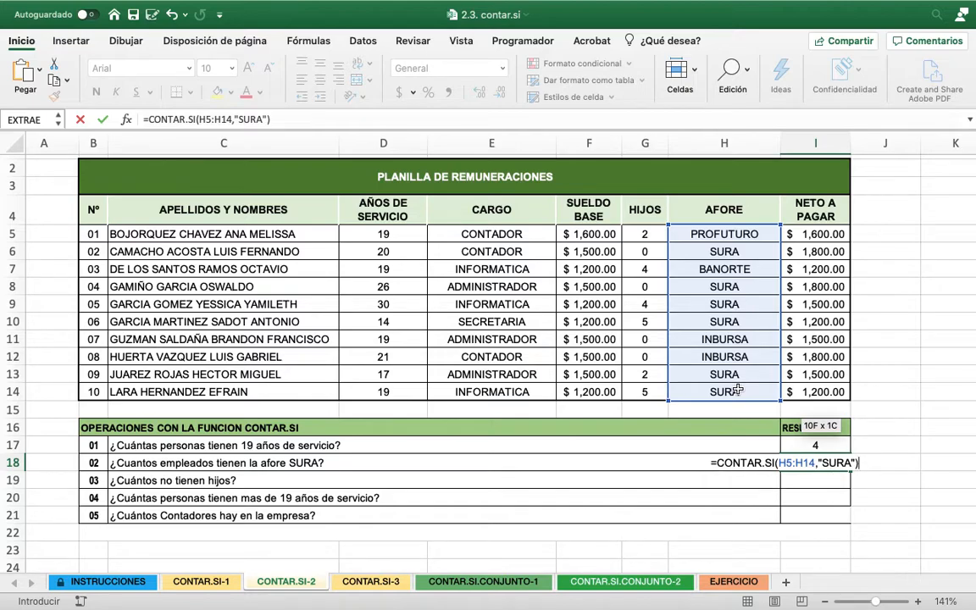
pyautogui.press('Return')
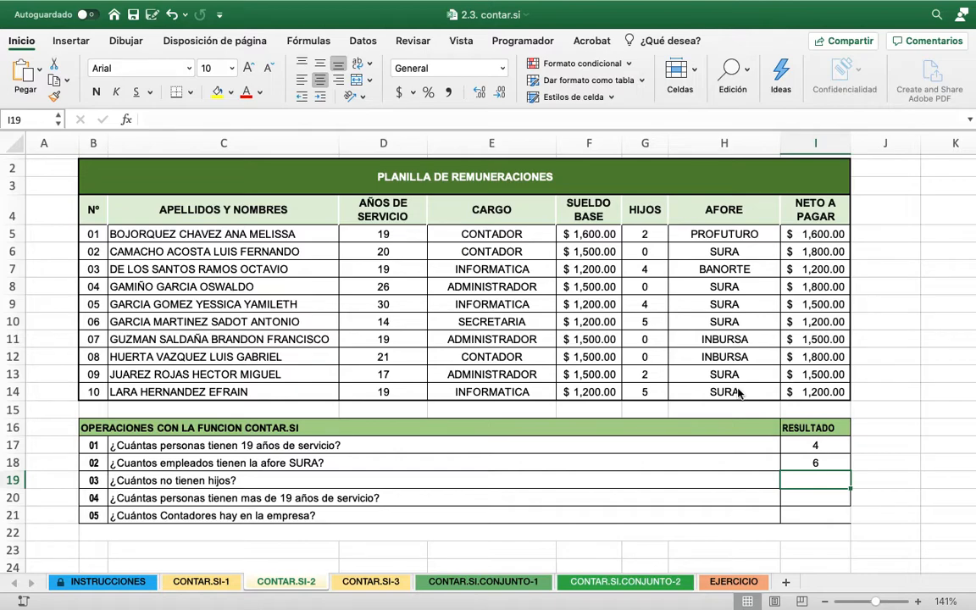
# Count the employees without children in I19 with =CONTAR.SI(G5:G14,0)
pyautogui.write('=CO')
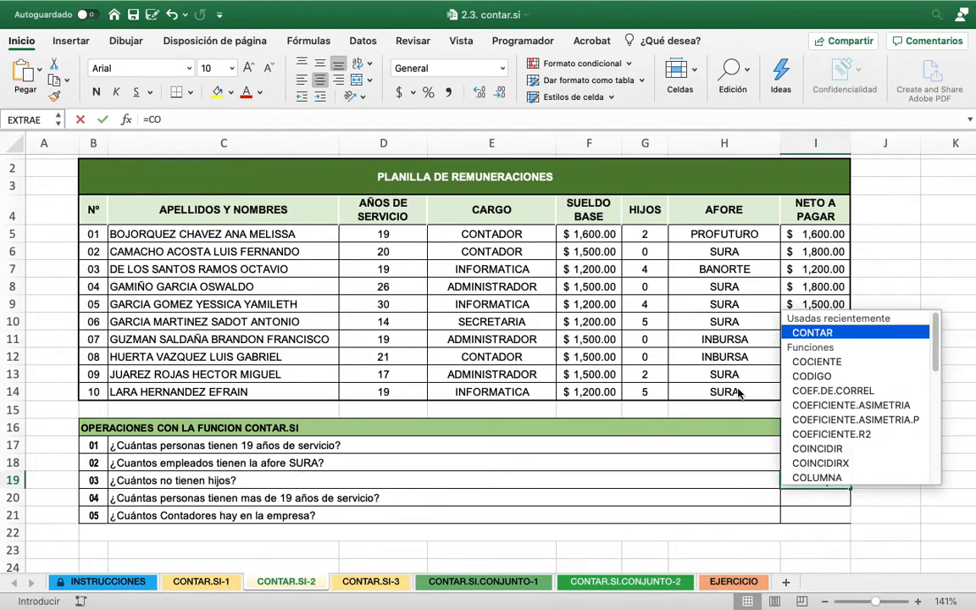
pyautogui.write('NTAR.')
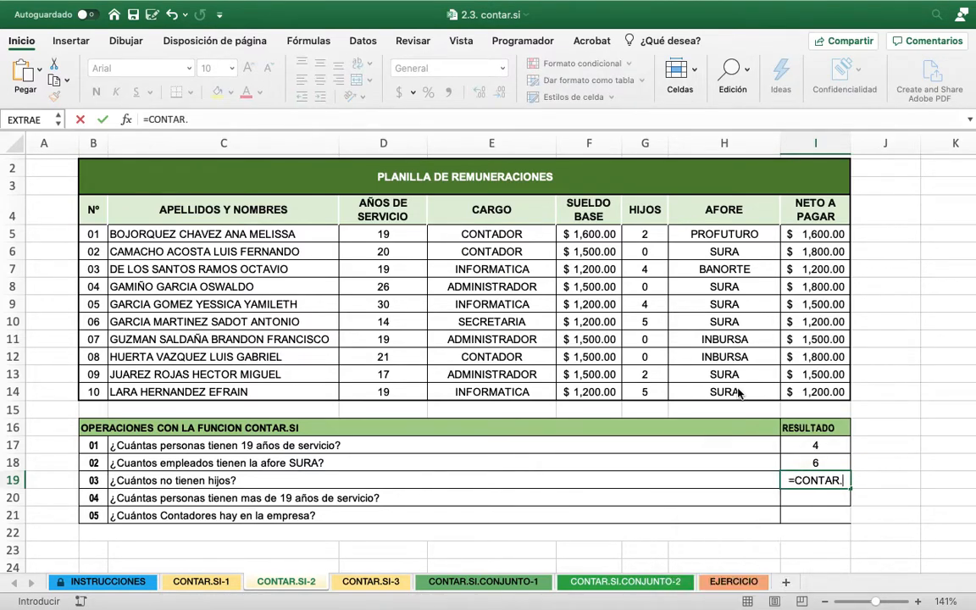
pyautogui.write('SI(')
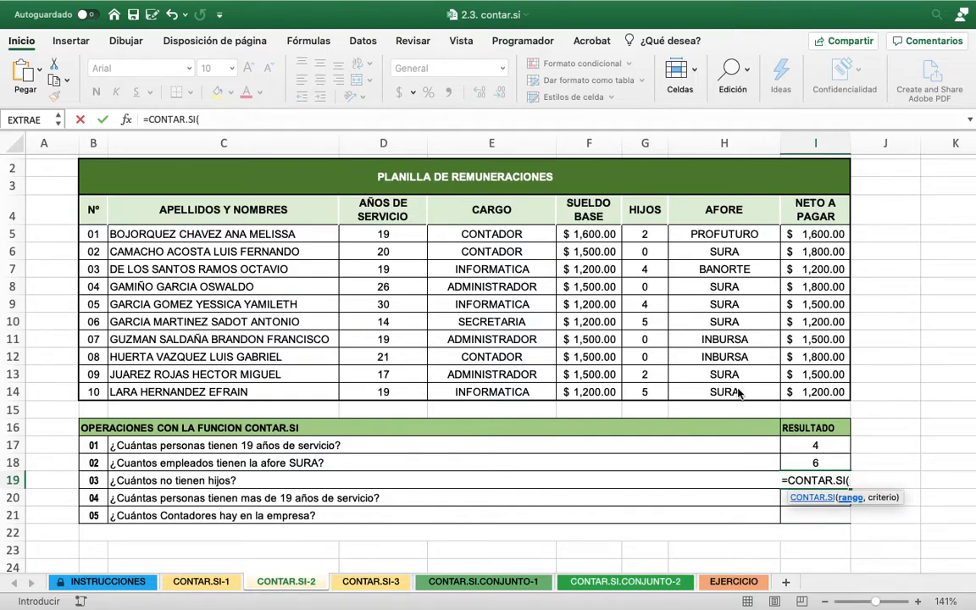
pyautogui.moveTo(647, 231); pyautogui.dragTo(643, 390)
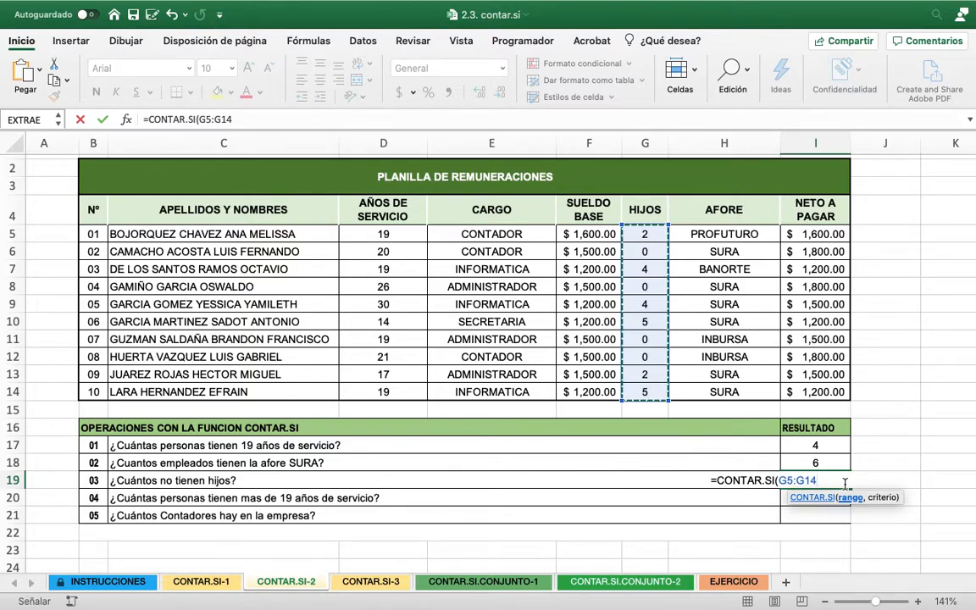
pyautogui.write(',')
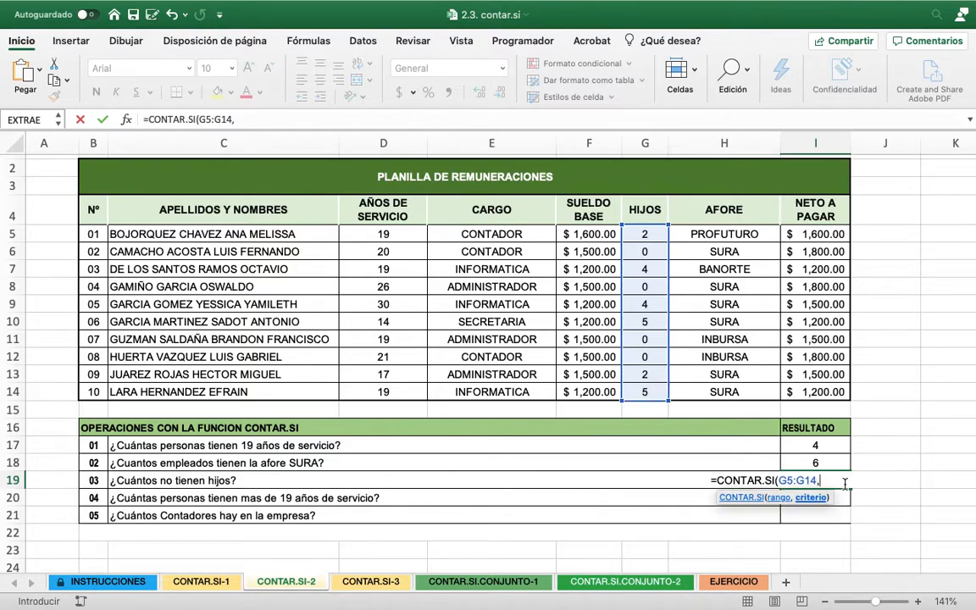
pyautogui.write('0)')
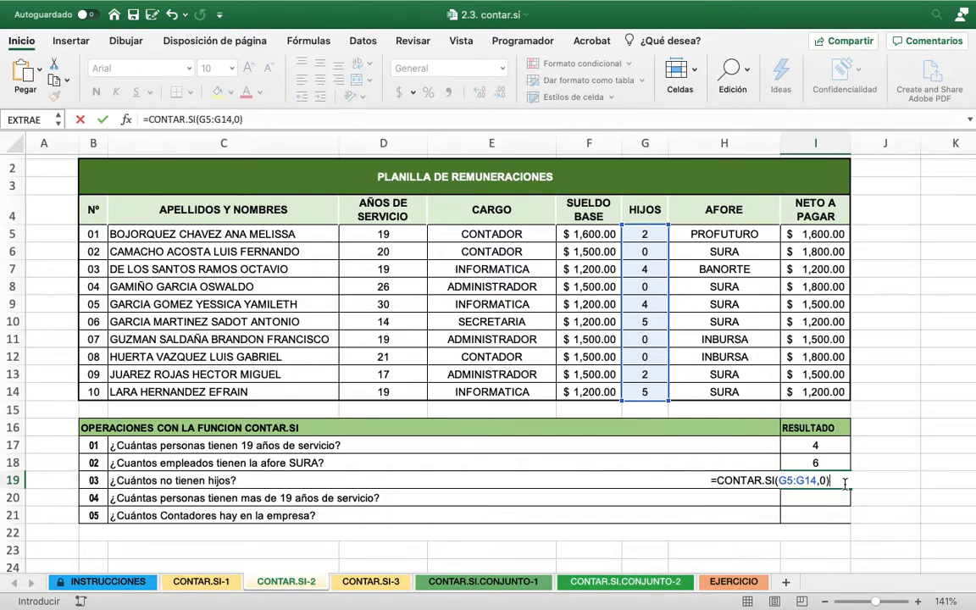
pyautogui.press('Return')
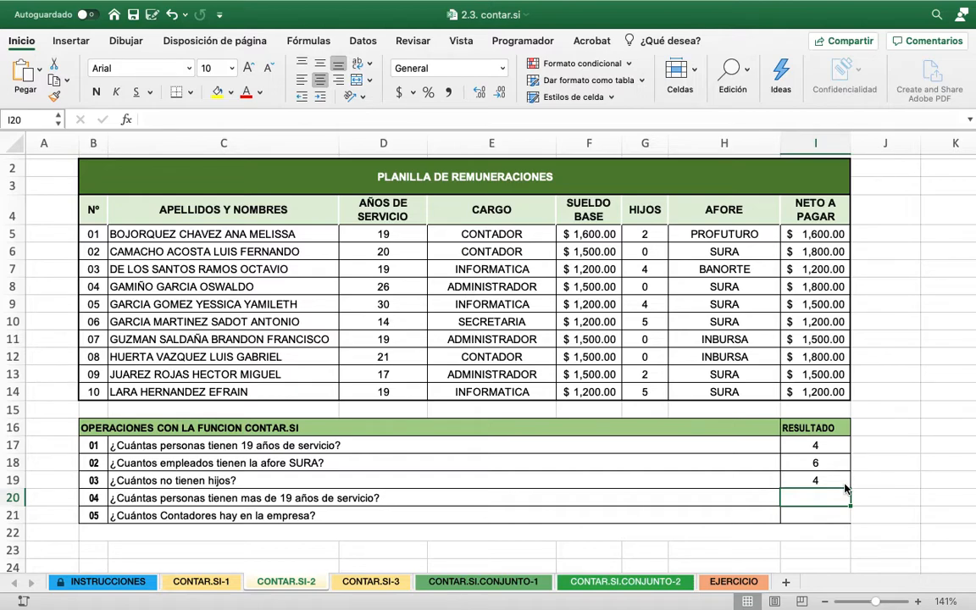
# Count the people with more than 19 years of service in I20 with =CONTAR.SI(D5:D14,">19")
pyautogui.write('=C')
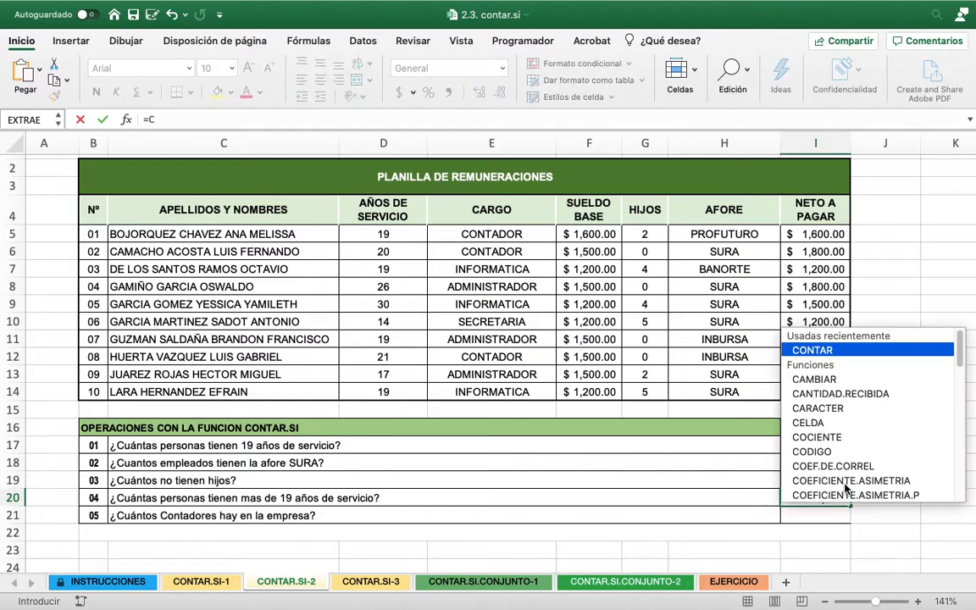
pyautogui.write('ONTAR.S')
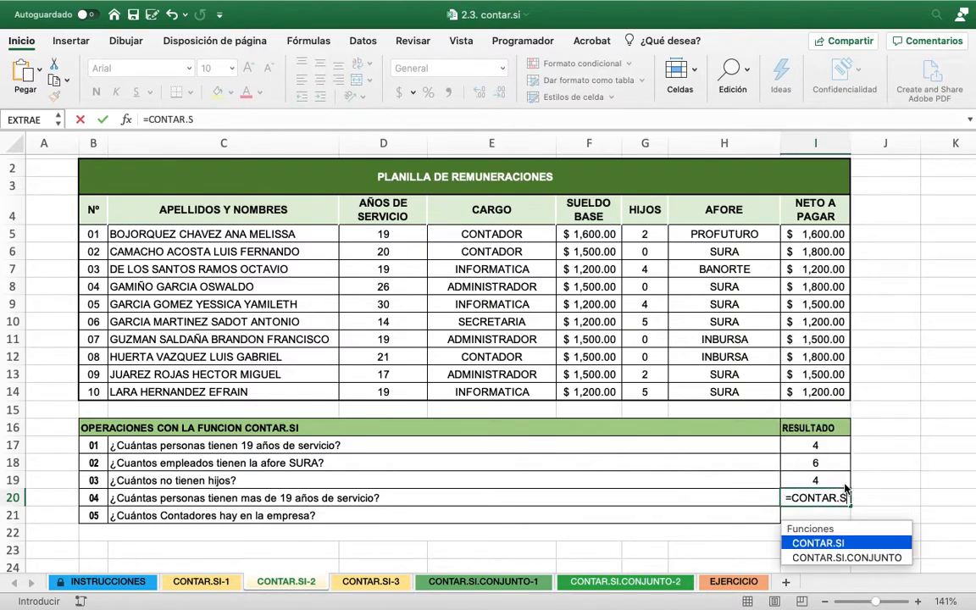
pyautogui.write('I(')
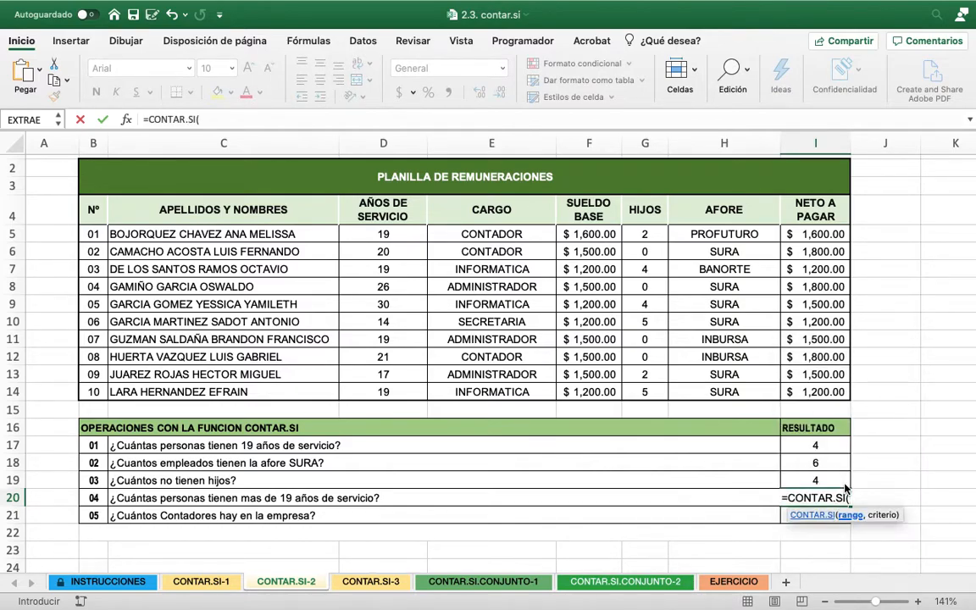
pyautogui.moveTo(389, 236); pyautogui.dragTo(396, 395)
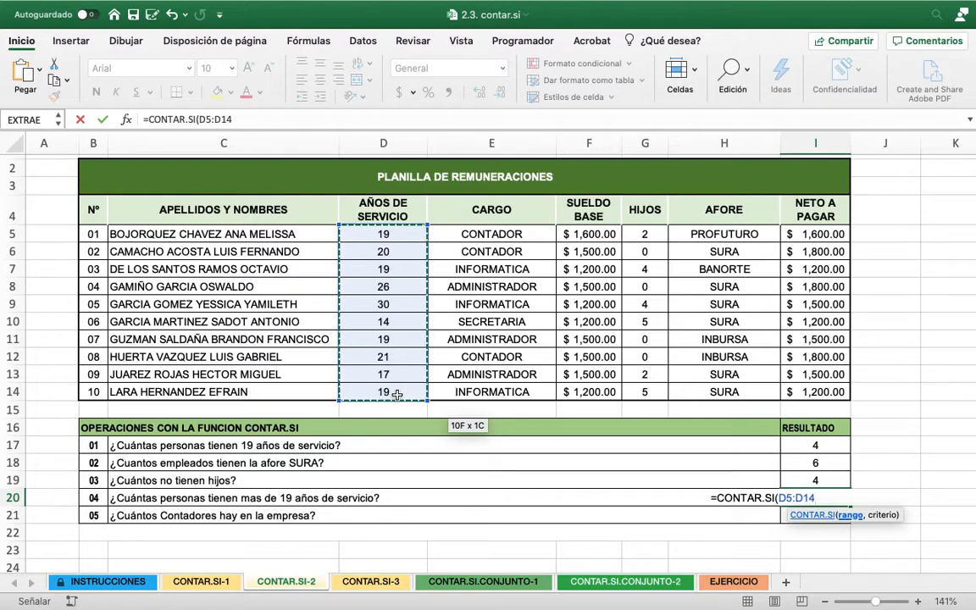
pyautogui.write(',')
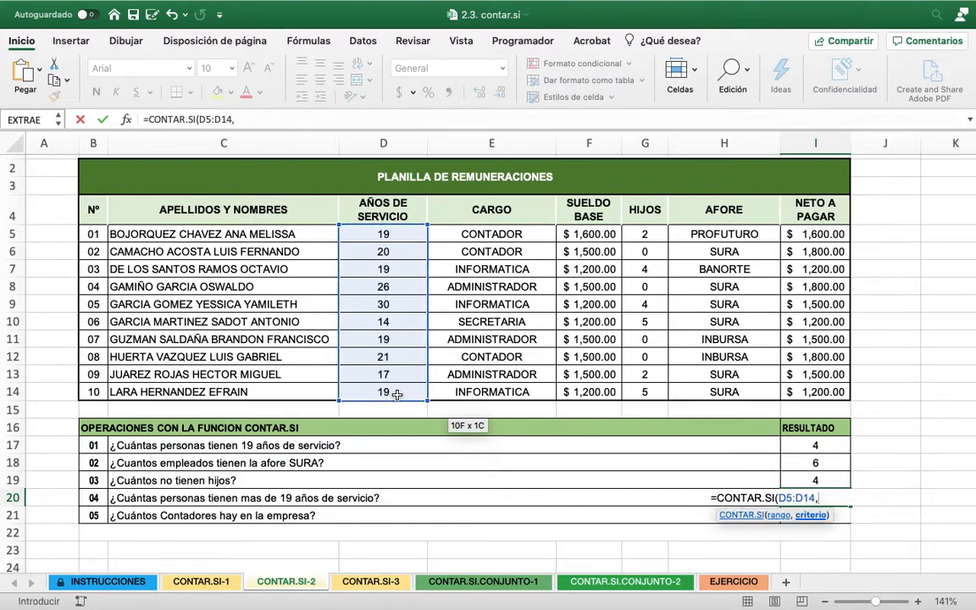
pyautogui.write('">19")')
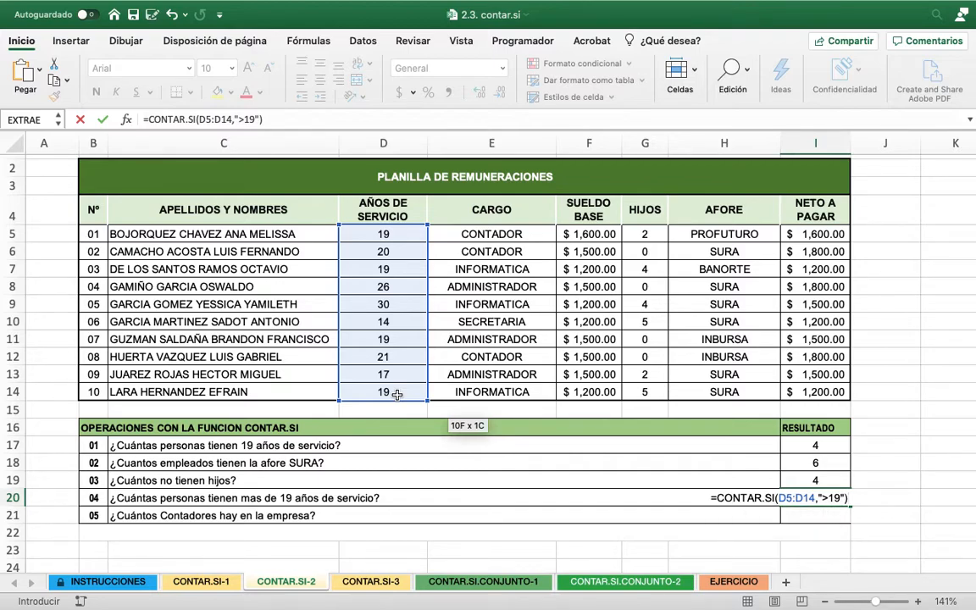
pyautogui.press('Return')
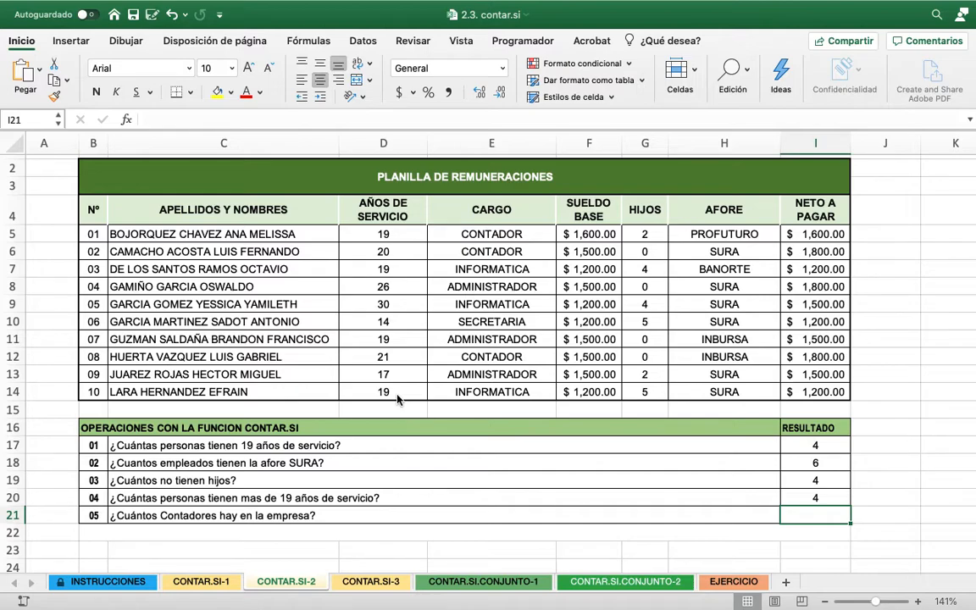
# Count the accountants in the company in I21 with =CONTAR.SI(E5:E14,"CONTADOR")
pyautogui.write('=CO')
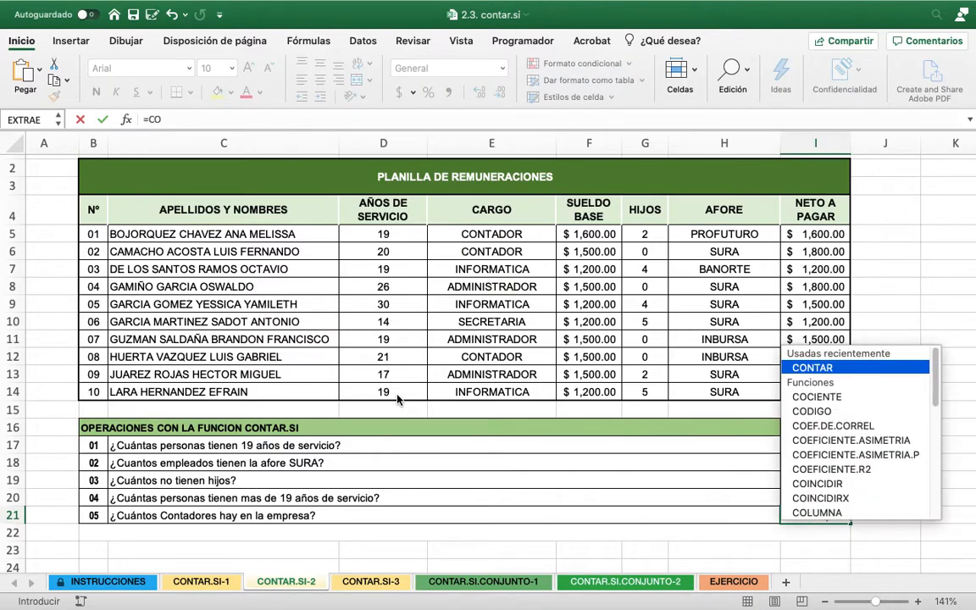
pyautogui.write('NTAR')
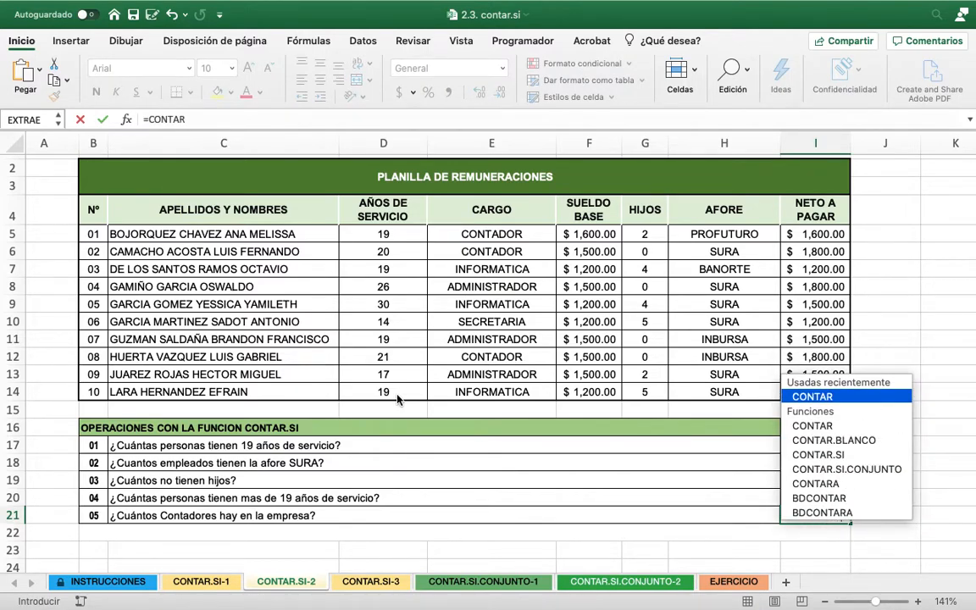
pyautogui.write('.SI(')
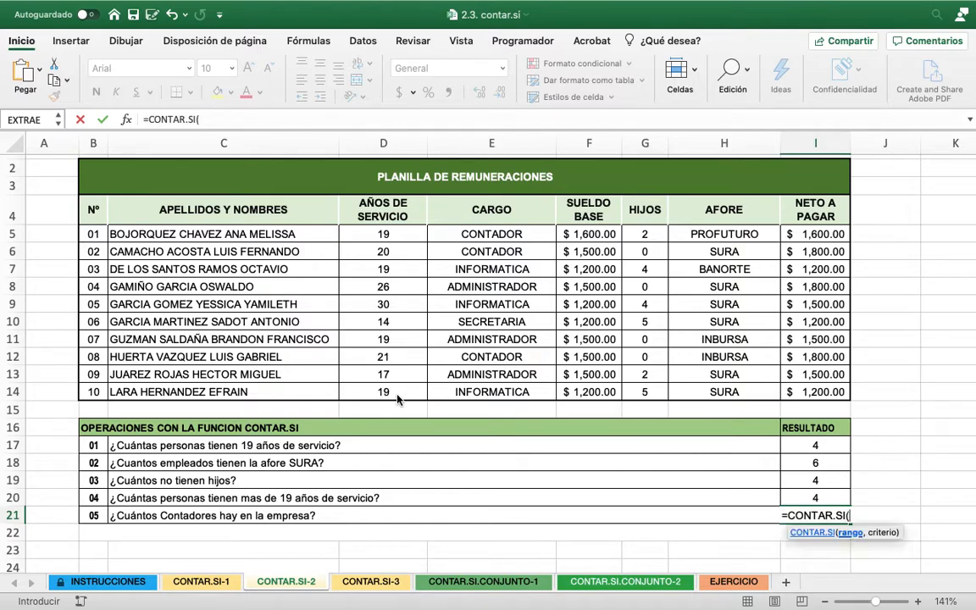
pyautogui.moveTo(508, 236); pyautogui.dragTo(515, 392)
pyautogui.write(',')
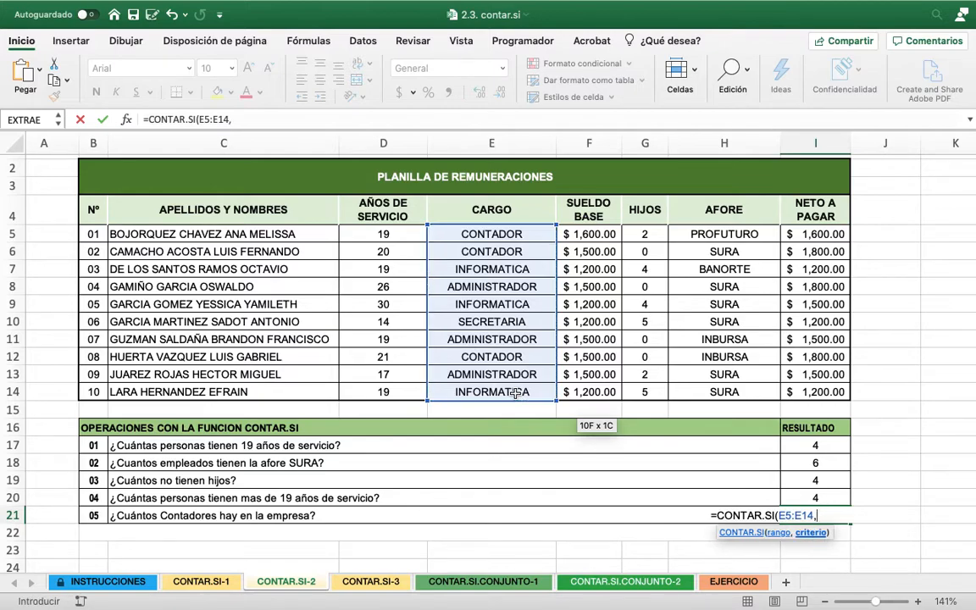
pyautogui.write('"CONTAD')
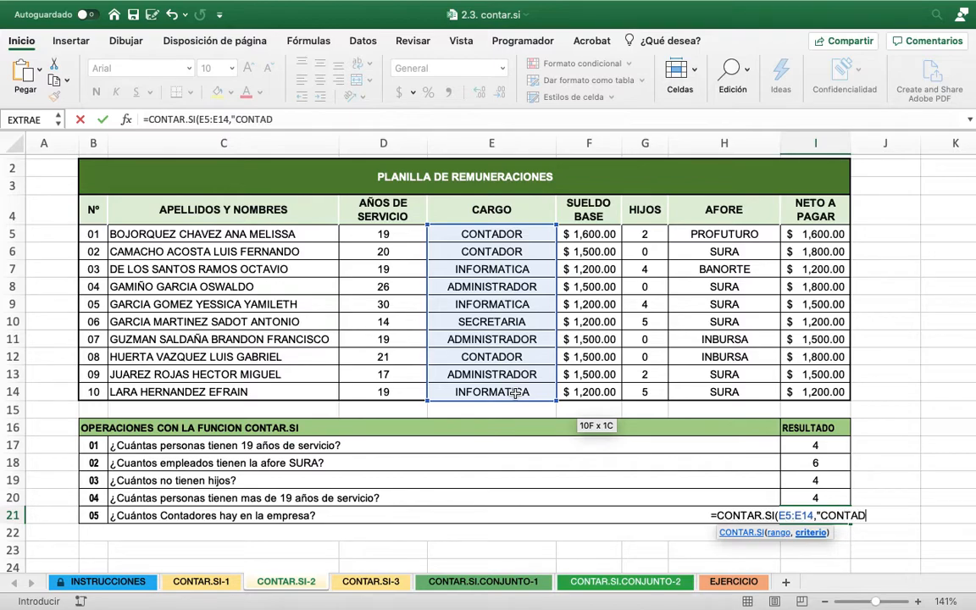
pyautogui.write('OR")')
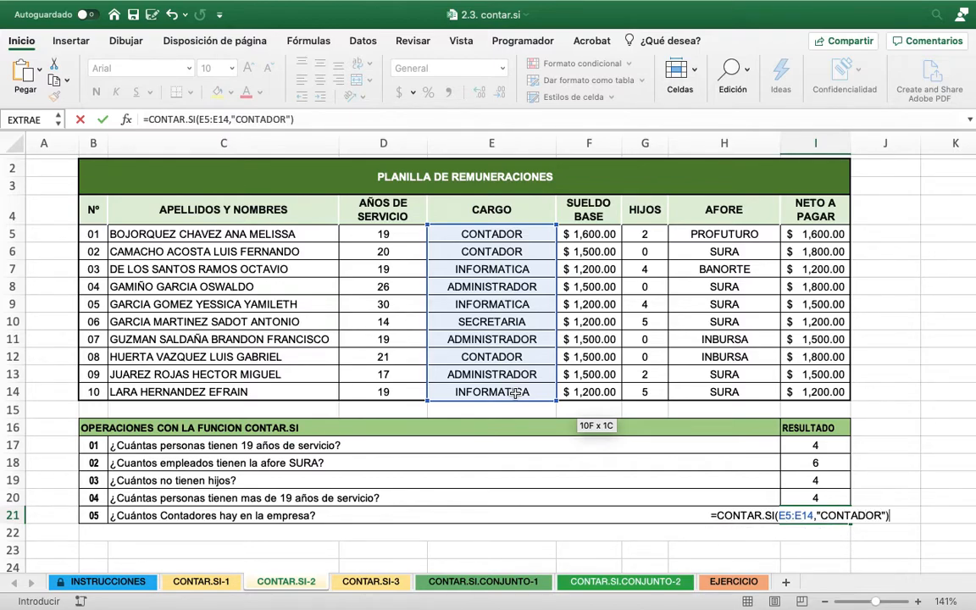
pyautogui.press('Return')
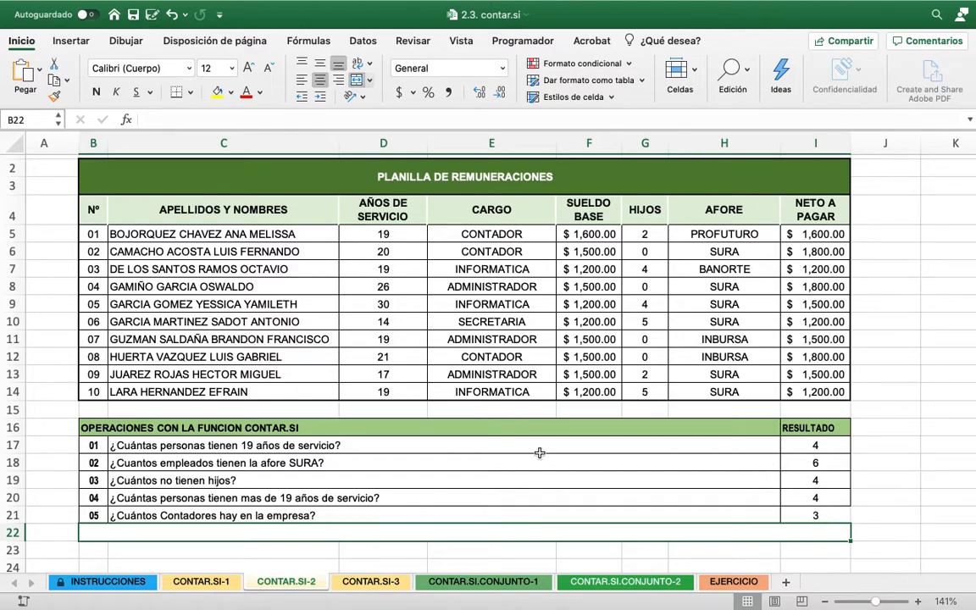
# On the CONTAR.SI-3 sheet, count the Matemáticas grades equal to 05 in G16 with =CONTAR.SI(D4:D13,5)
pyautogui.click(385, 583)
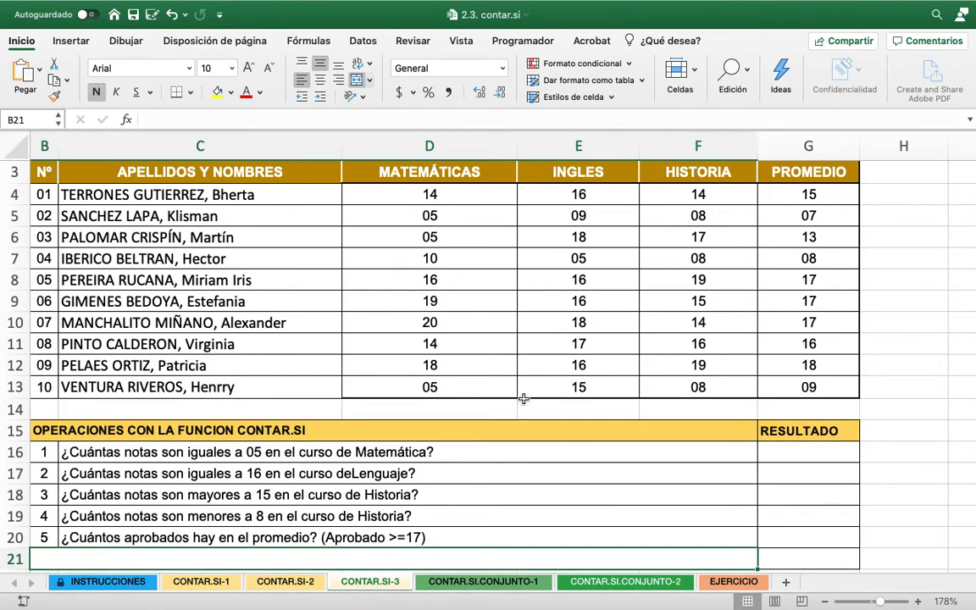
pyautogui.scroll(-2, 522, 399)
pyautogui.scroll(-4, 524, 399)
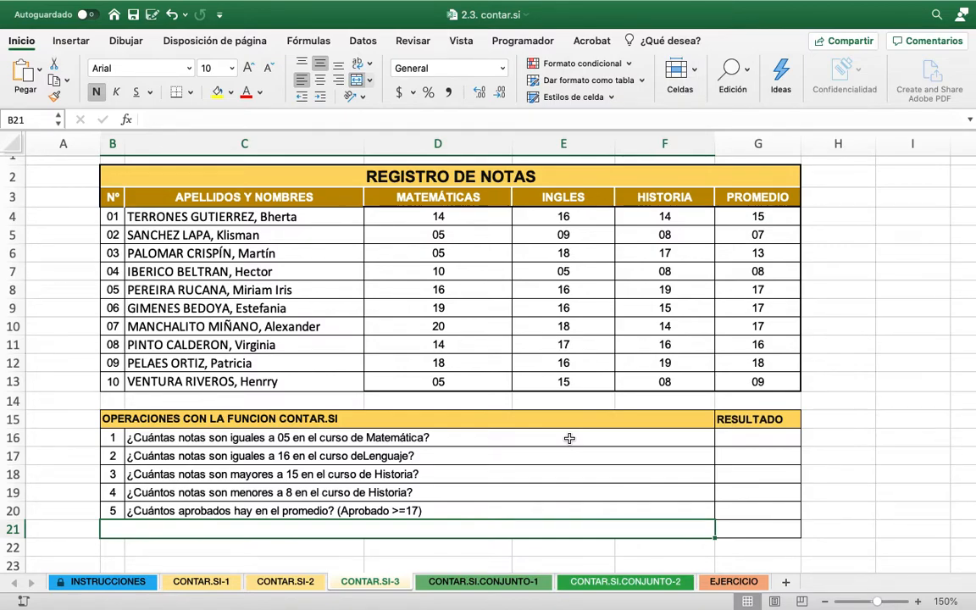
pyautogui.click(749, 438)
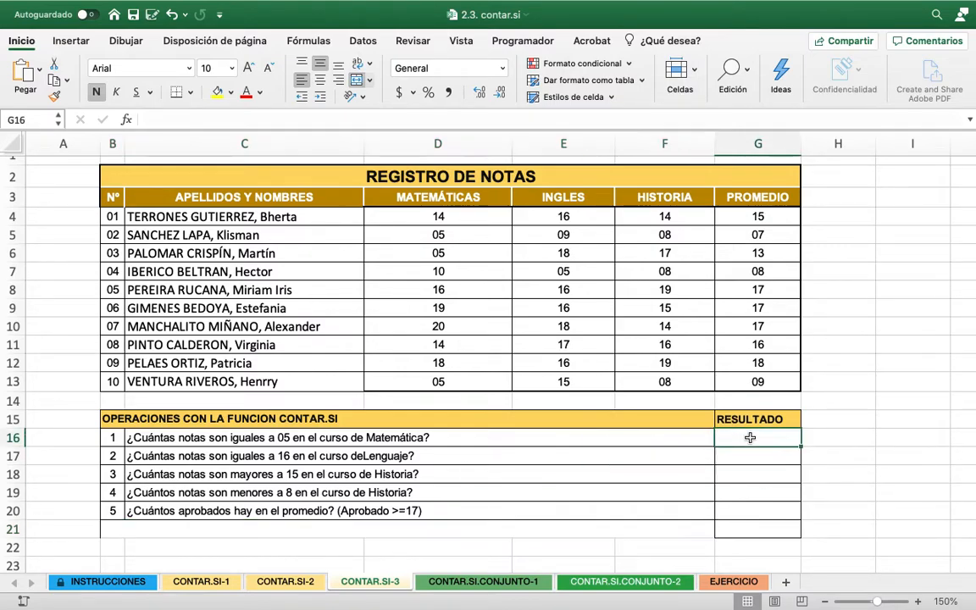
pyautogui.write('=C')
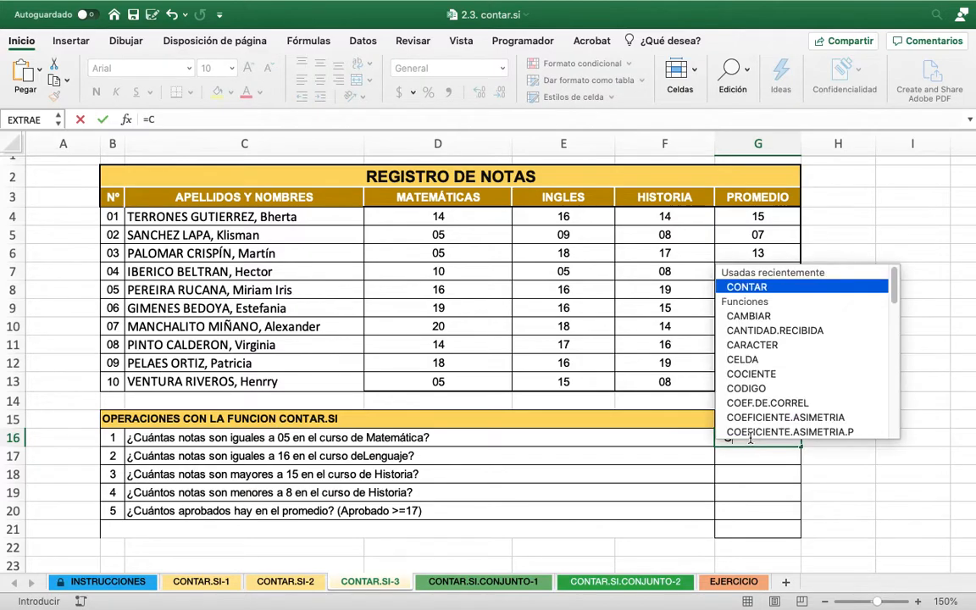
pyautogui.write('ONTAR.S')
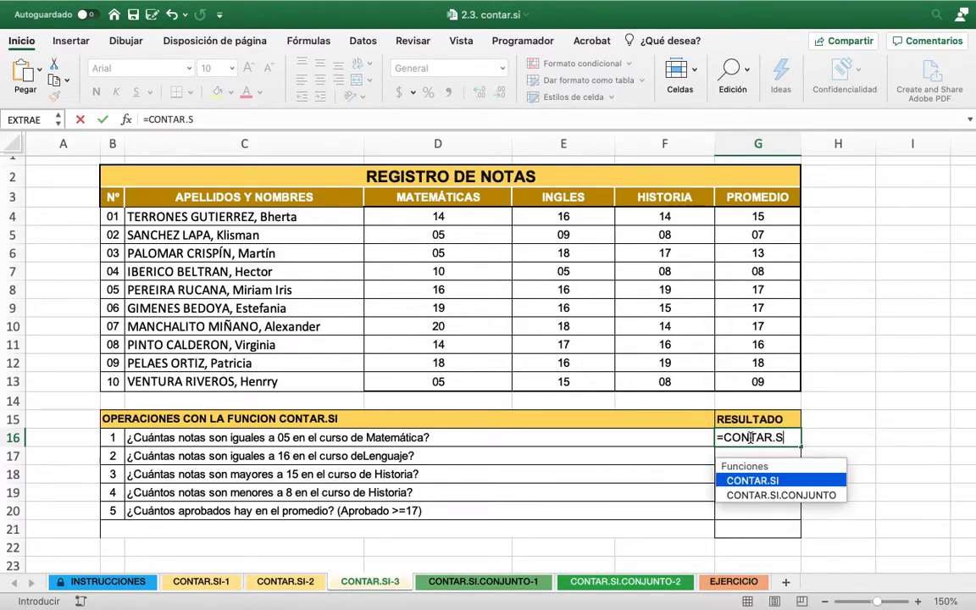
pyautogui.write('I(')
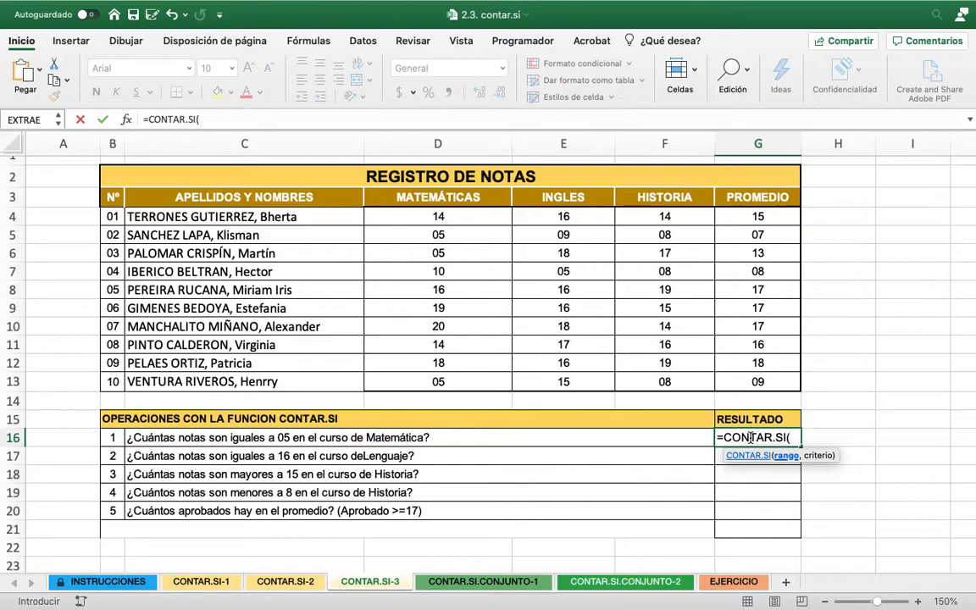
pyautogui.moveTo(462, 216); pyautogui.dragTo(446, 386)
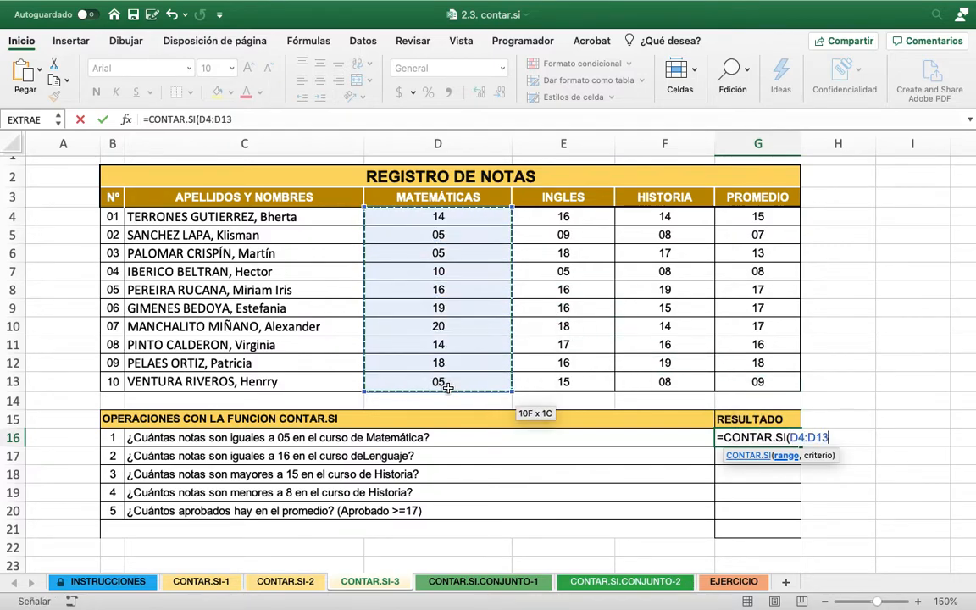
pyautogui.write(',')
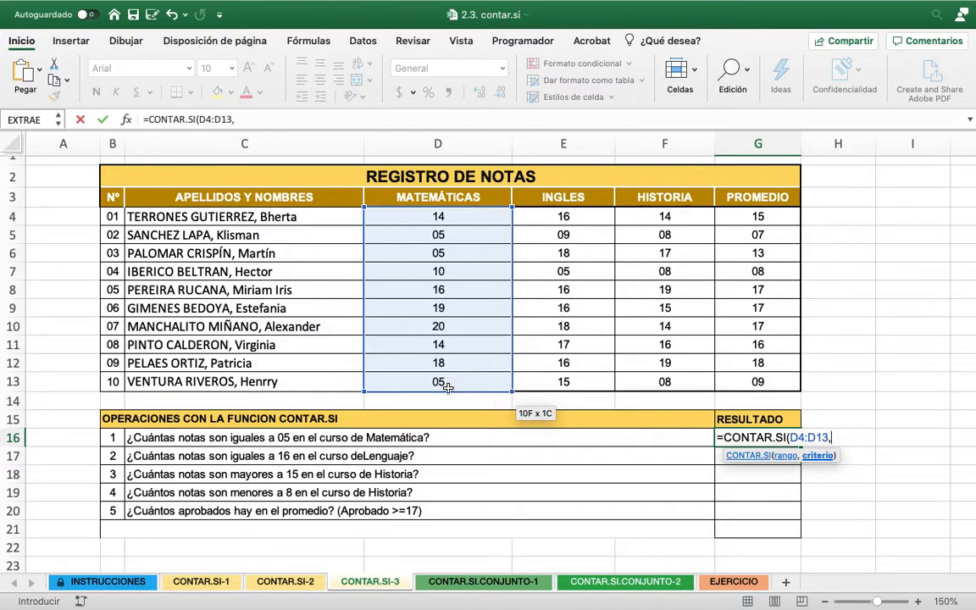
pyautogui.write('5)')
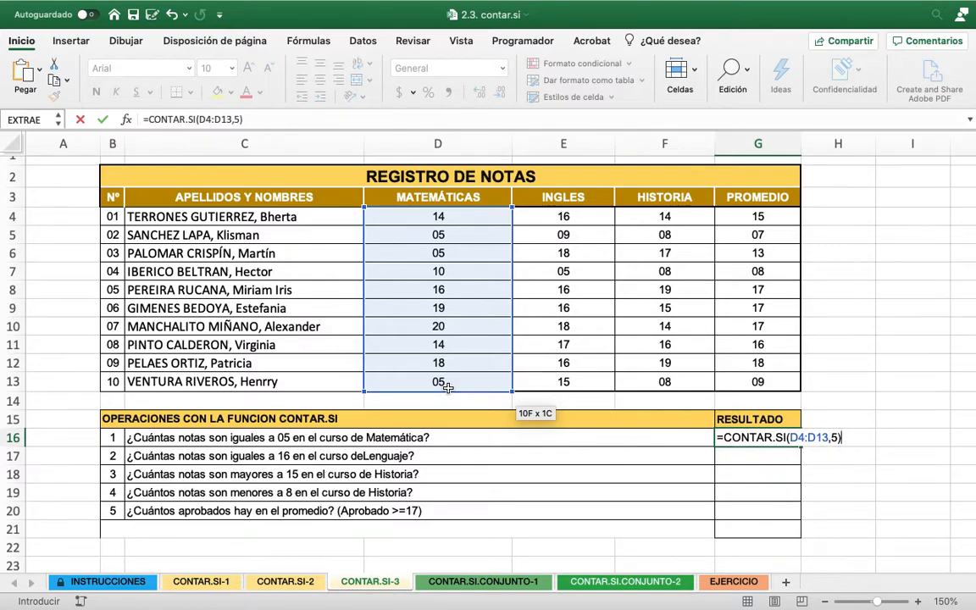
pyautogui.press('Return')
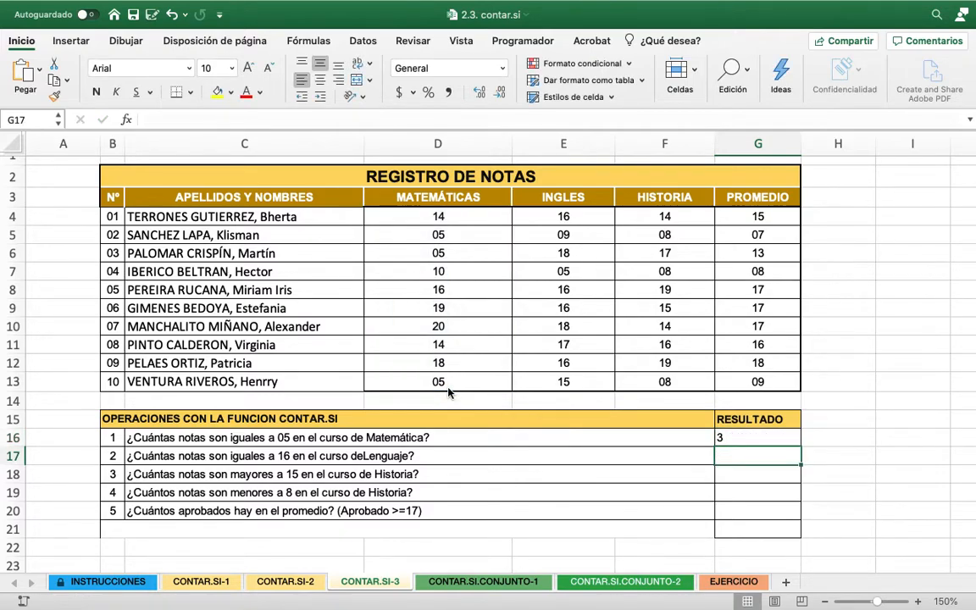
# Center the result cells G16:G20 horizontally and count the Inglés grades equal to 16 in G17 with =CONTAR.SI(E4:E13,16)
pyautogui.moveTo(771, 438); pyautogui.dragTo(770, 508)
pyautogui.click(320, 82)
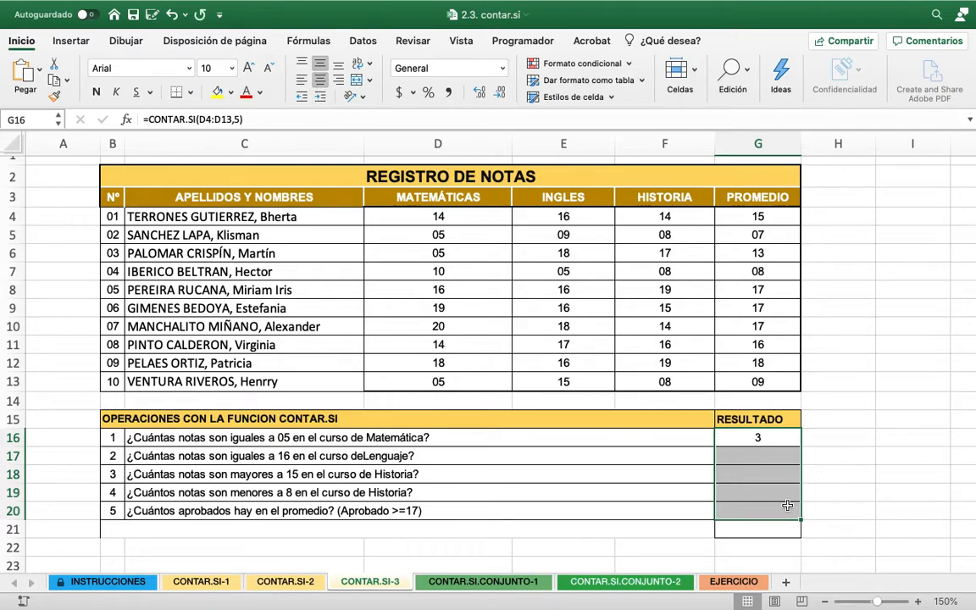
pyautogui.click(755, 454)
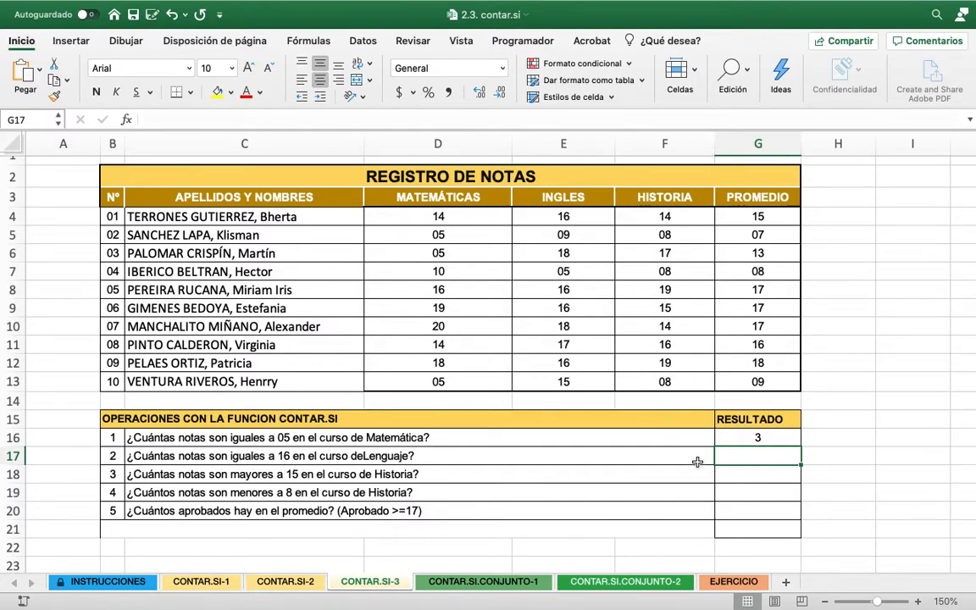
pyautogui.write('=CONTAR.SI(')
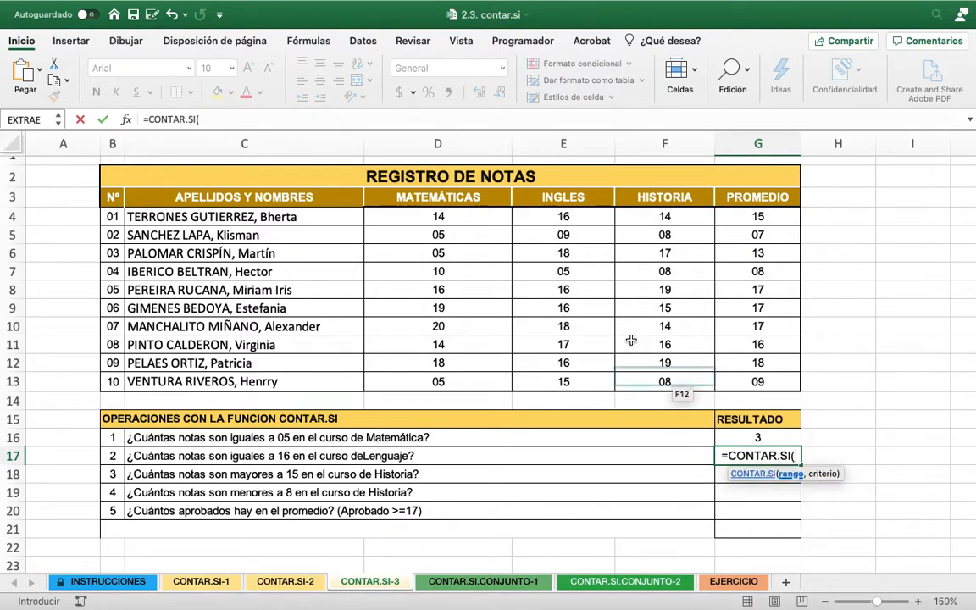
pyautogui.moveTo(563, 215); pyautogui.dragTo(582, 377)
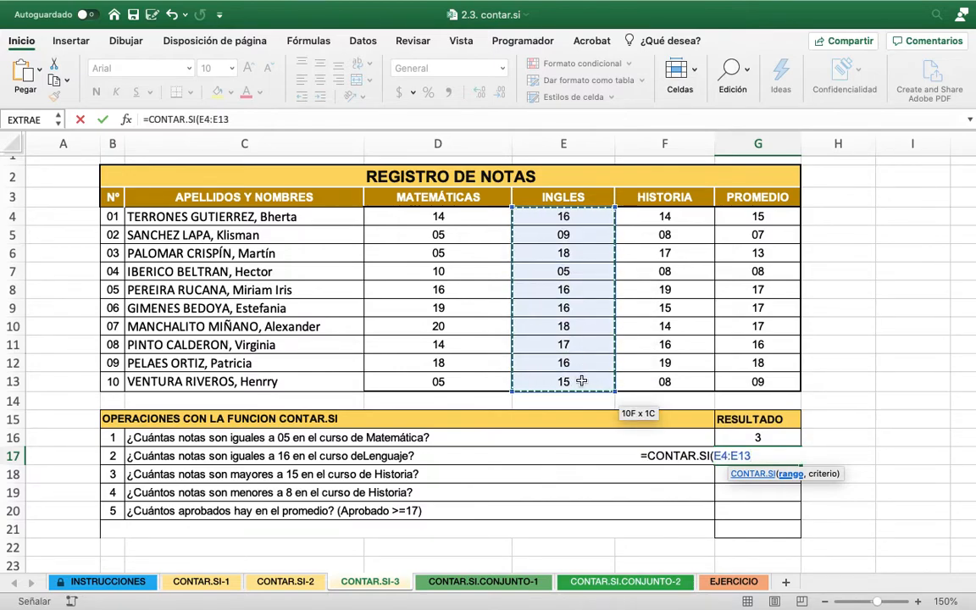
pyautogui.write(',')
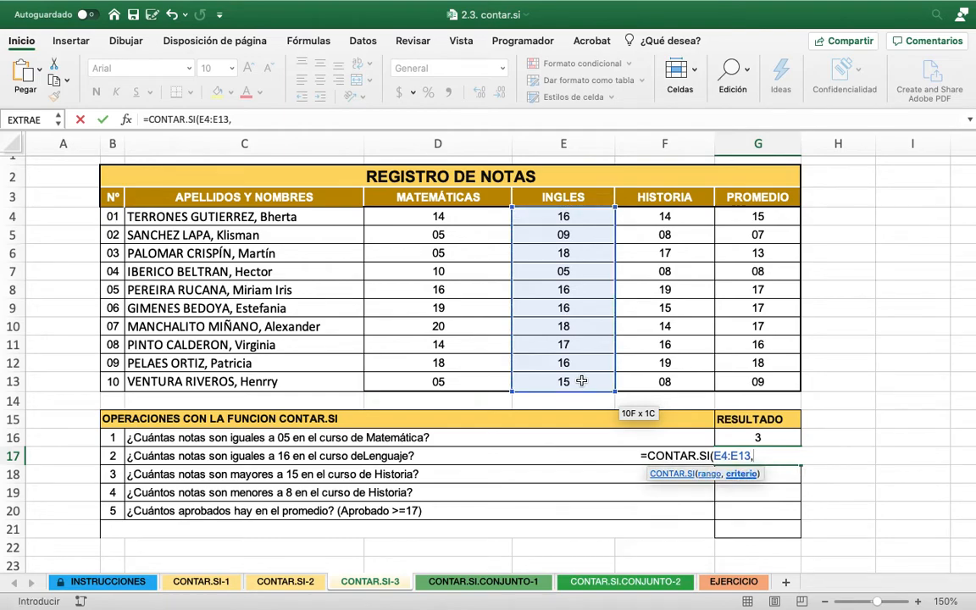
pyautogui.write('16)')
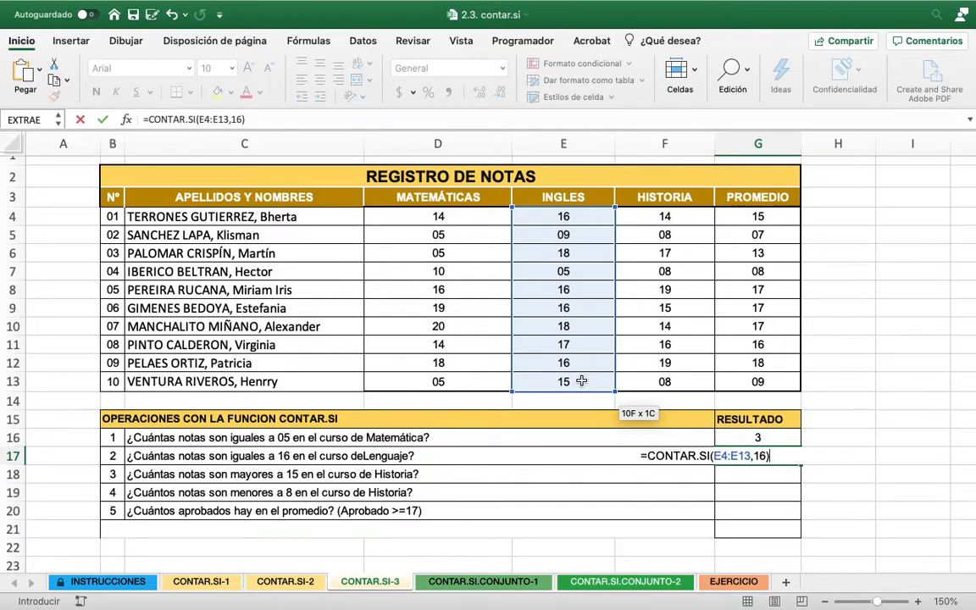
pyautogui.press('Return')
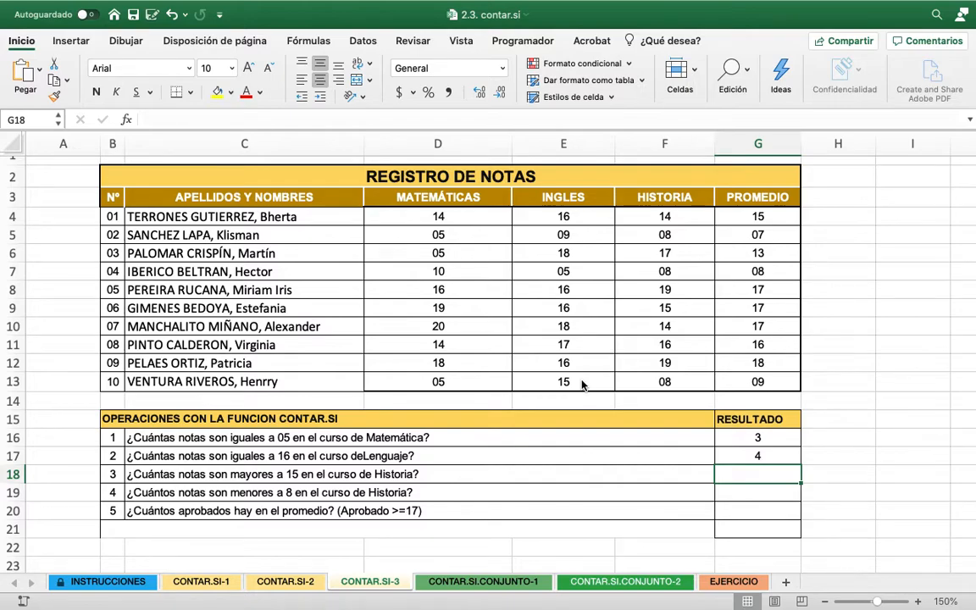
# Count the Historia grades above 15 in G18 with =CONTAR.SI(F4:F13,">15")
pyautogui.write('=CONTAR')
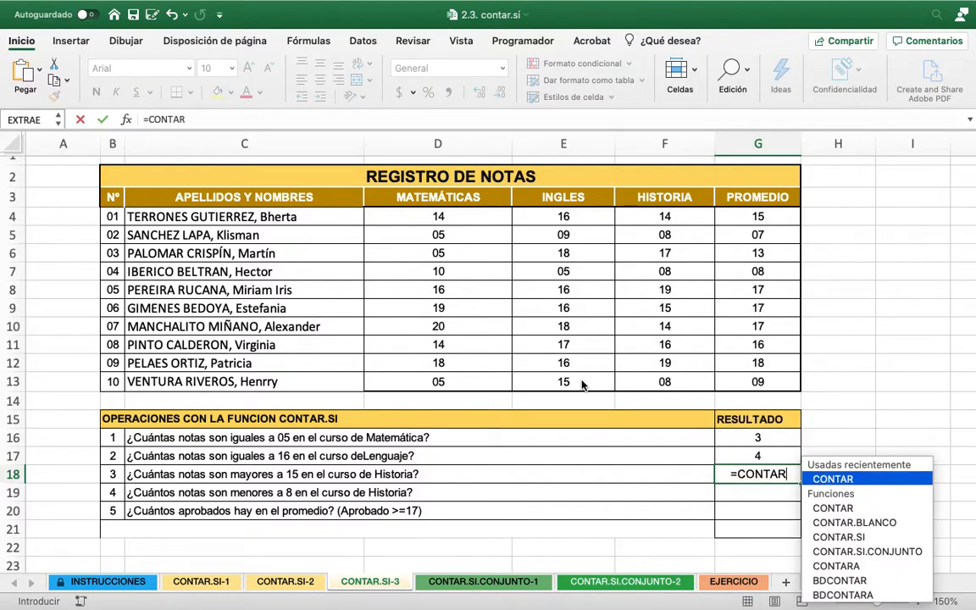
pyautogui.write('.SI')
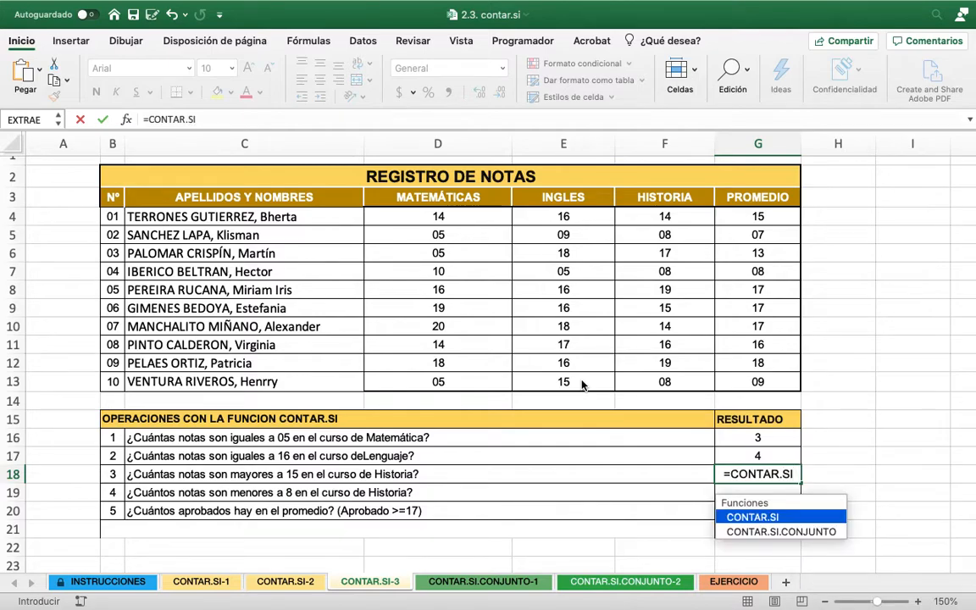
pyautogui.write('(')
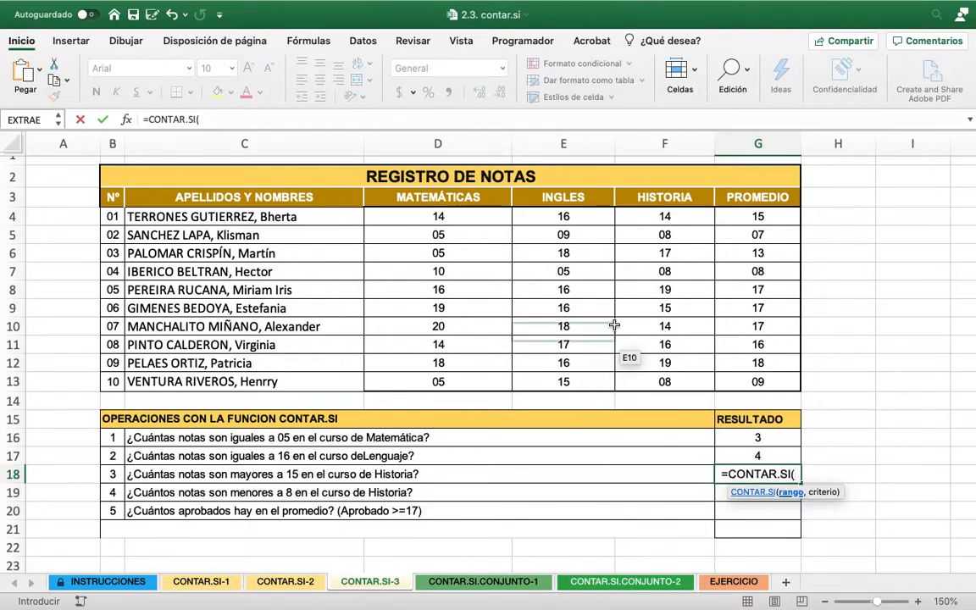
pyautogui.moveTo(664, 219); pyautogui.dragTo(673, 381)
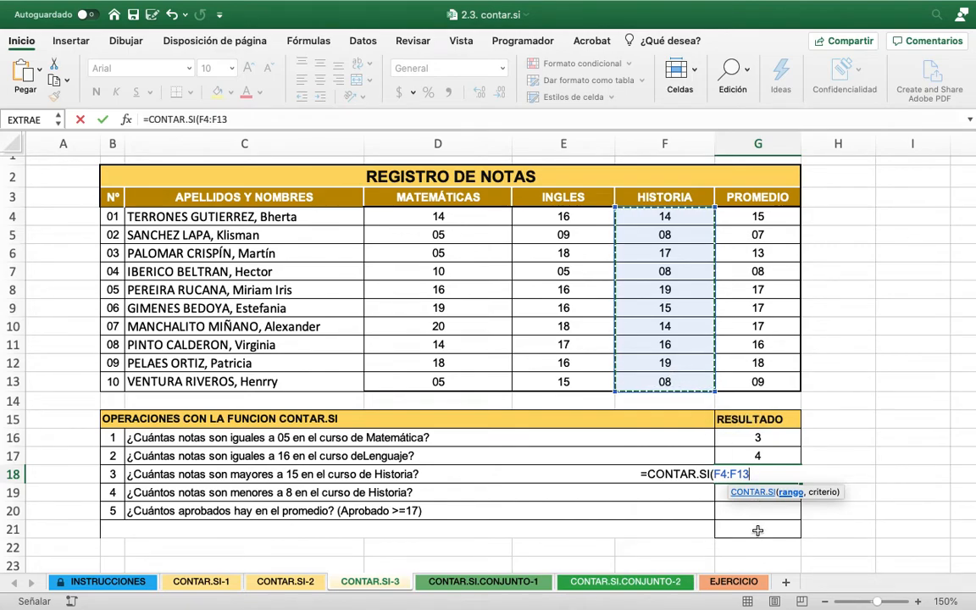
pyautogui.write(',')
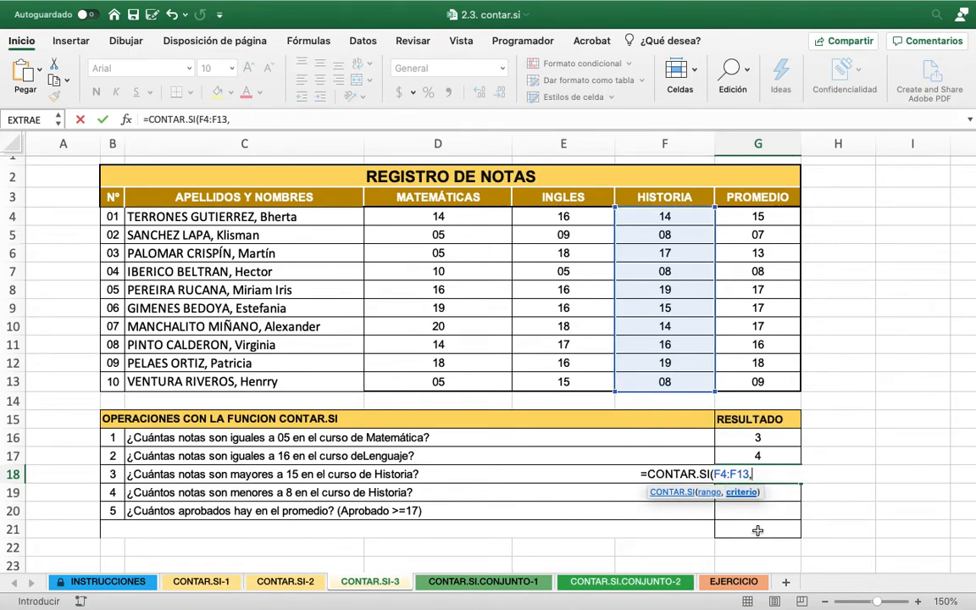
pyautogui.write('">15")')
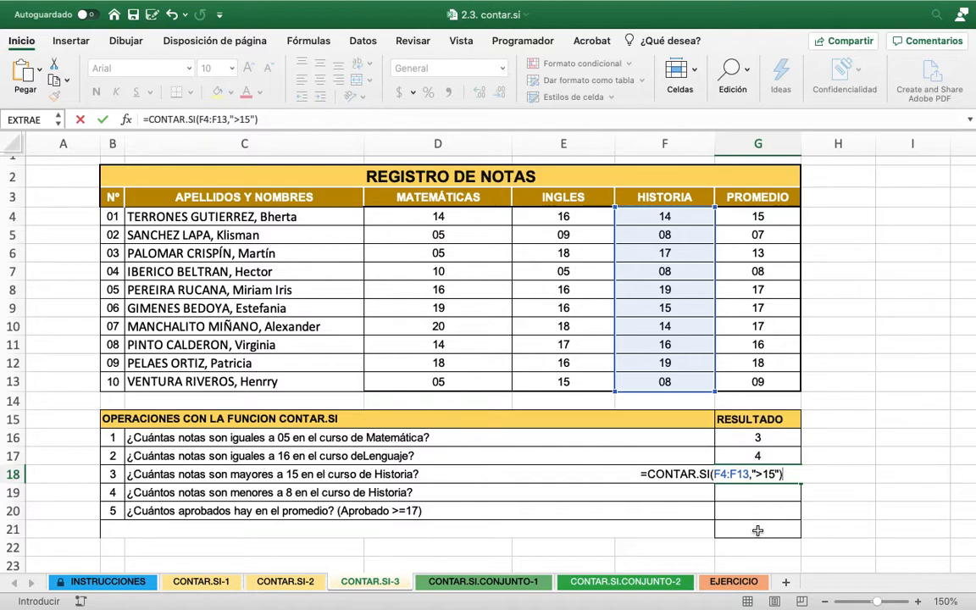
pyautogui.press('Return')
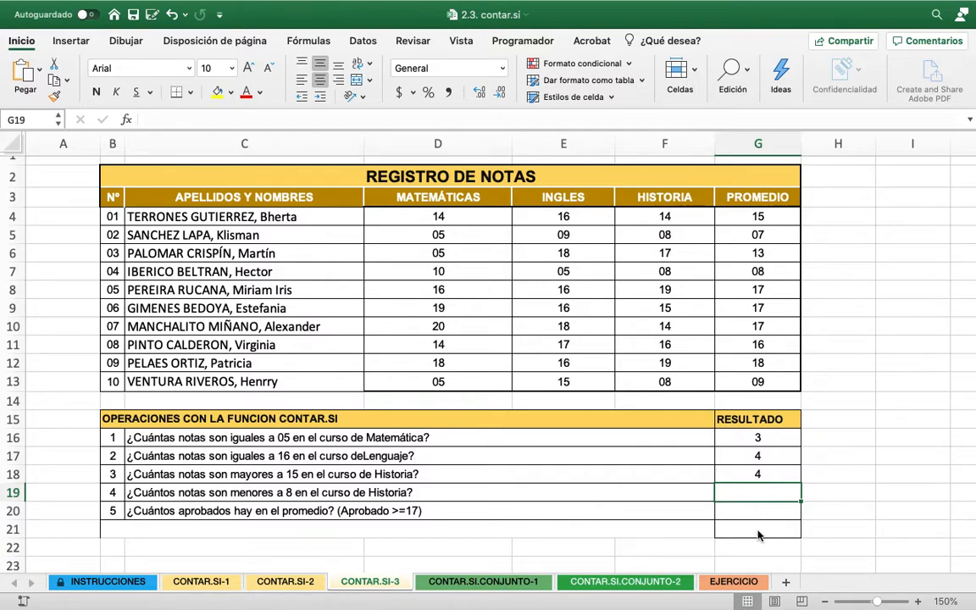
# Count the Historia grades below 8 in G19 with =CONTAR.SI(F4:F13,"<8")
pyautogui.write('=CO')
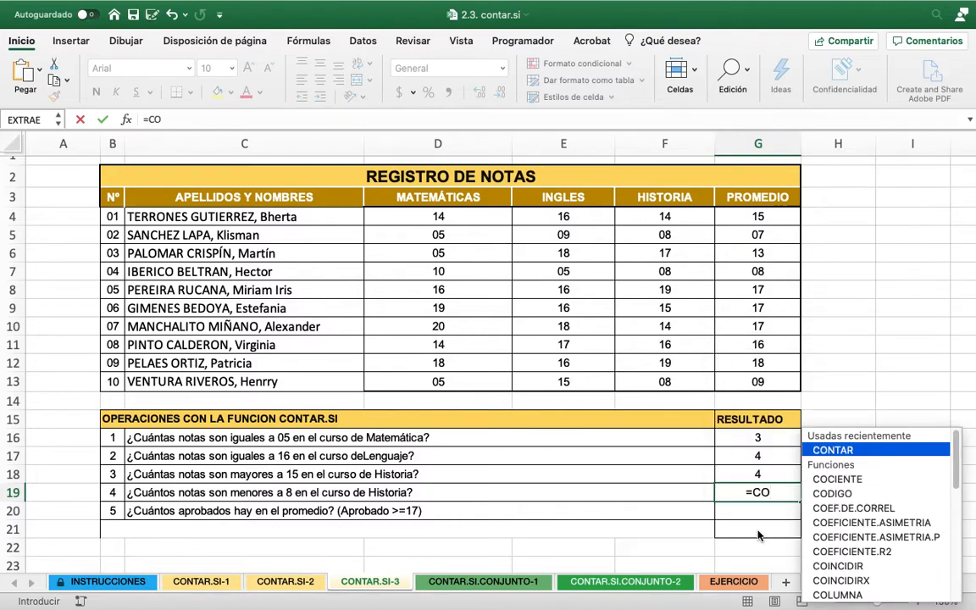
pyautogui.write('NTAR.SI')
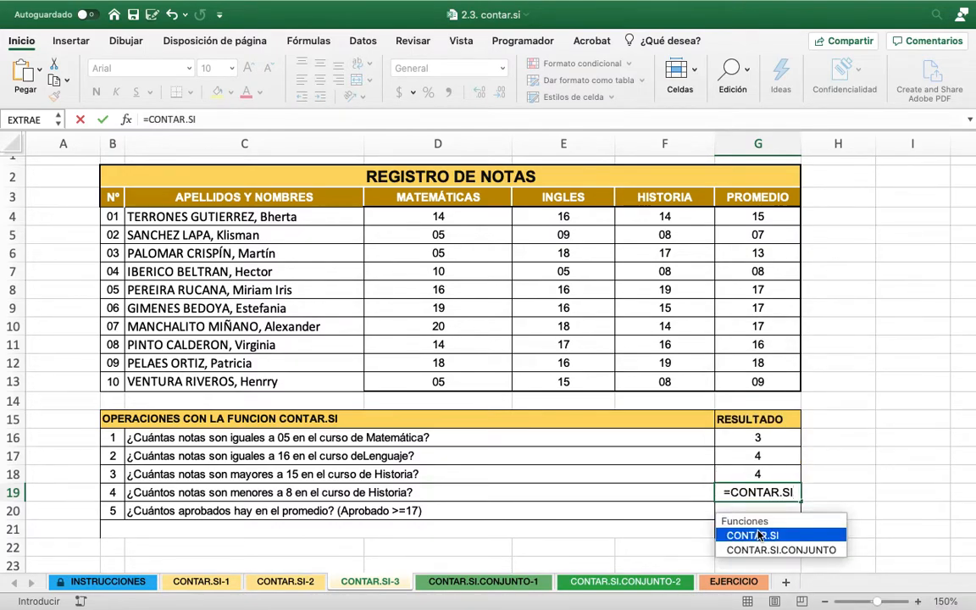
pyautogui.doubleClick(760, 535)
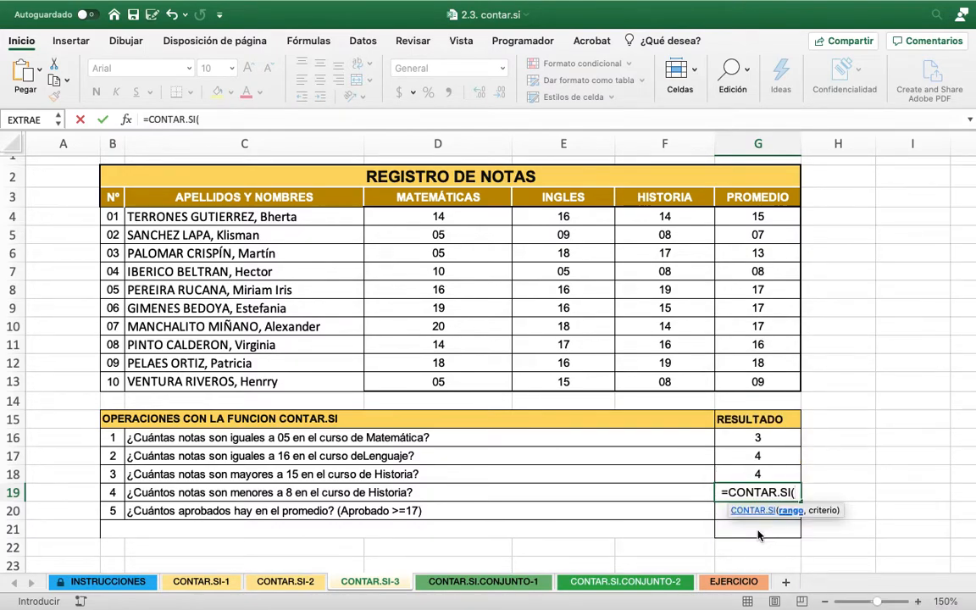
pyautogui.moveTo(677, 218); pyautogui.dragTo(665, 380)
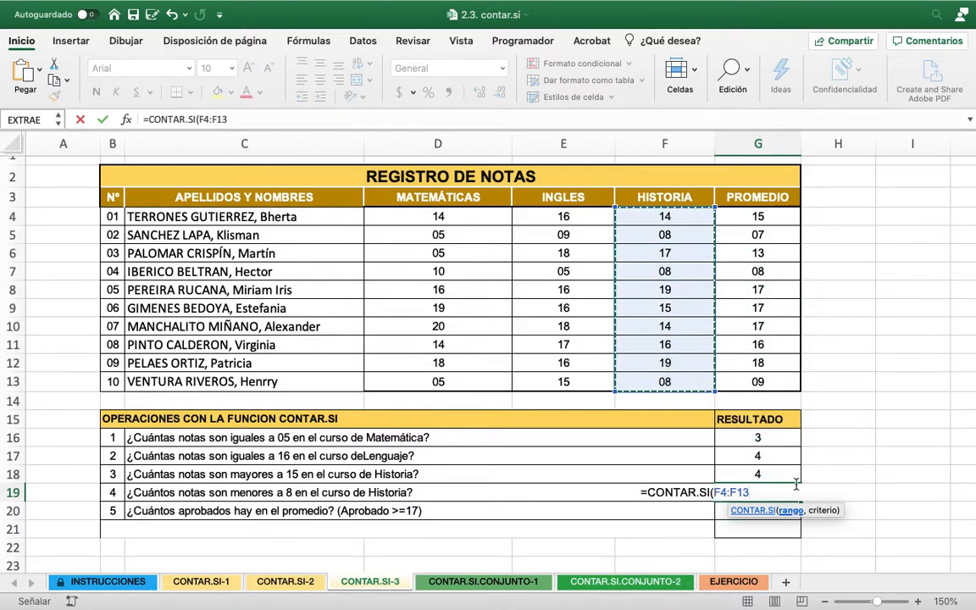
pyautogui.write(',')
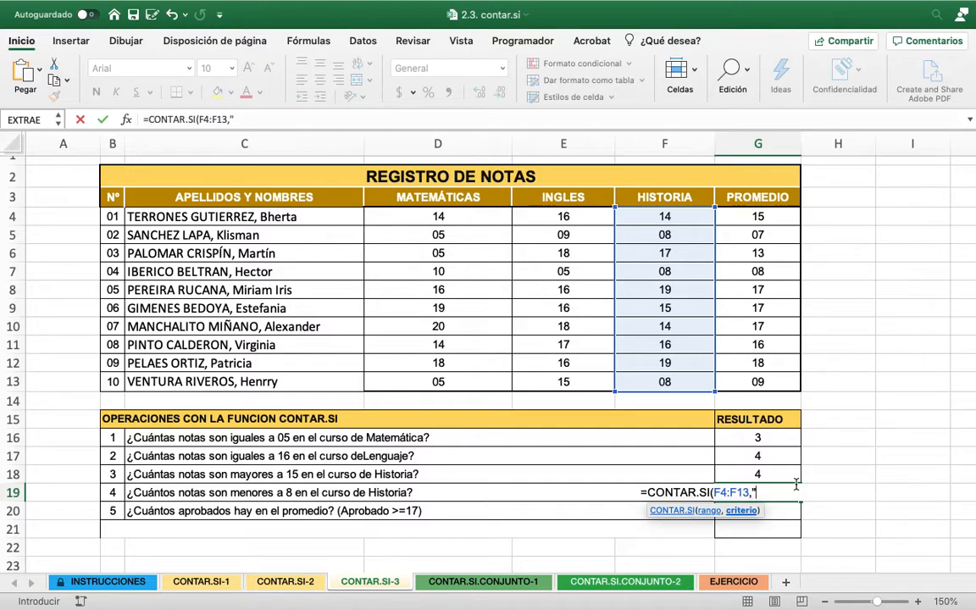
pyautogui.write('"<8")')
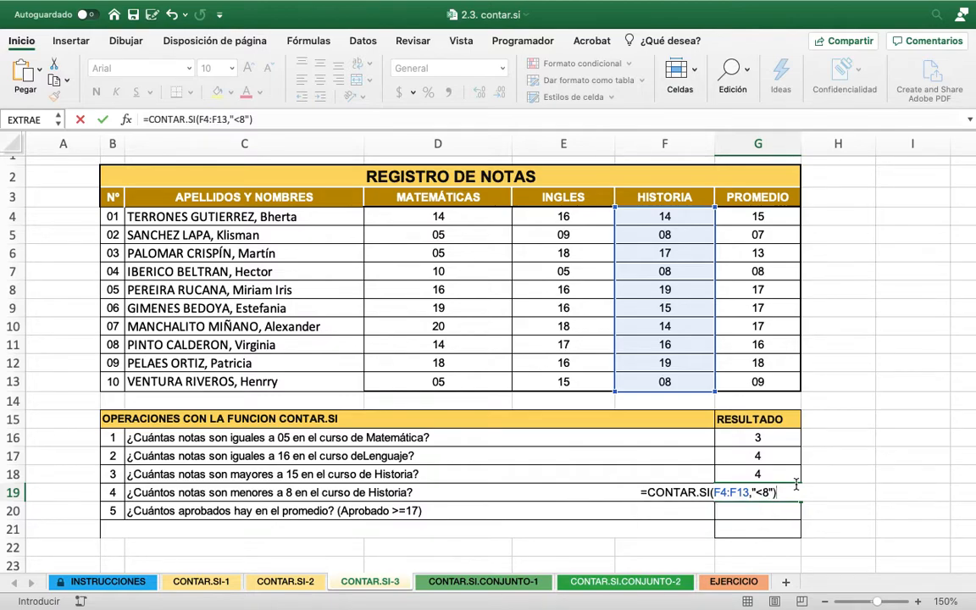
pyautogui.press('Return')
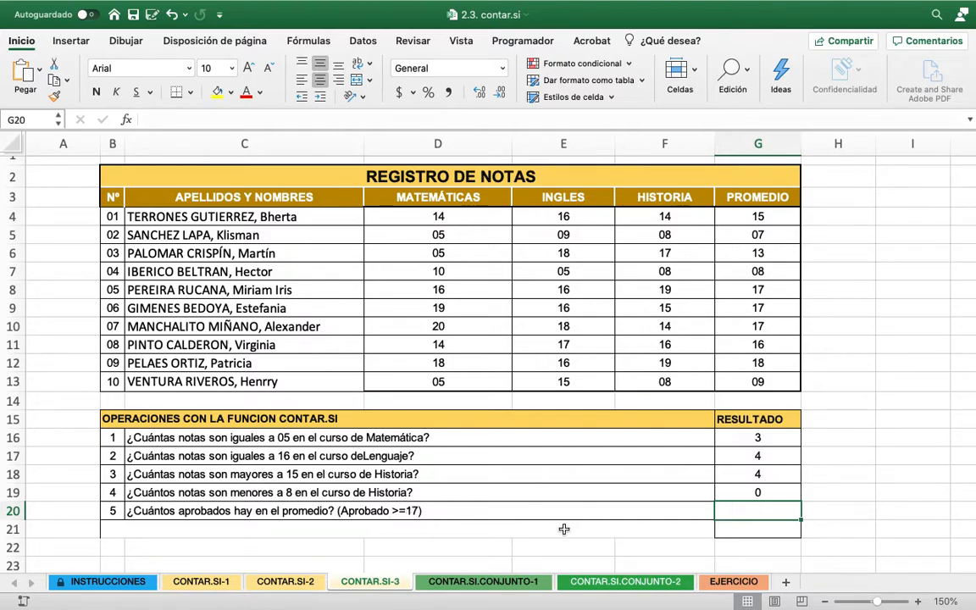
# Count the approved averages in G20 with =CONTAR.SI(G4:G13,">=17")
pyautogui.write('=CO')
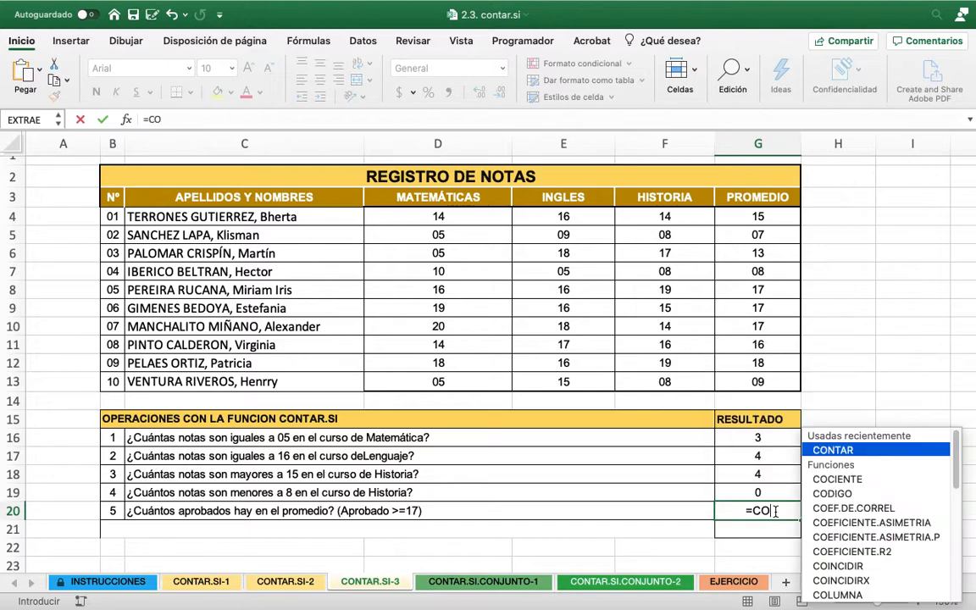
pyautogui.write('NTAR.SI')
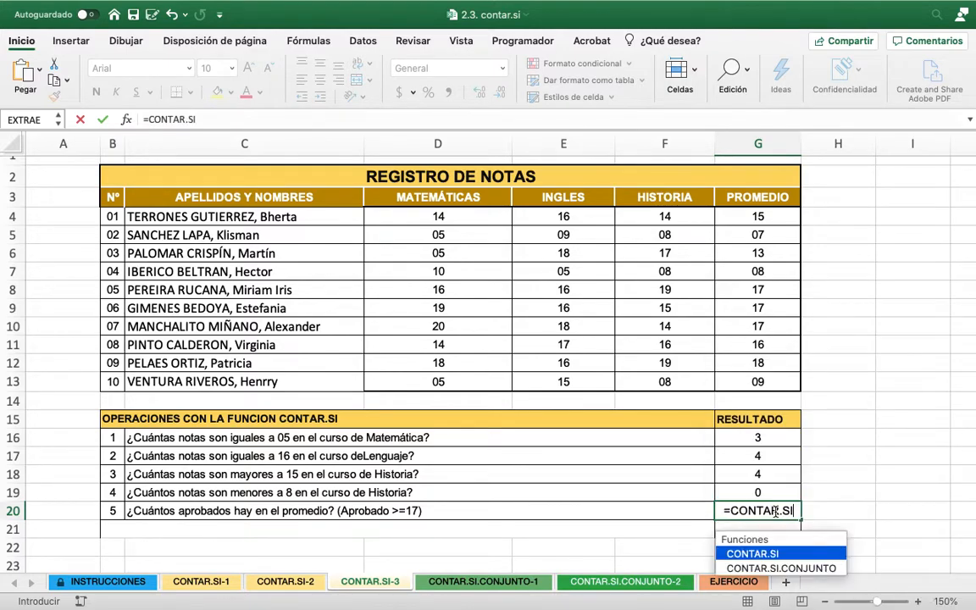
pyautogui.write('(')
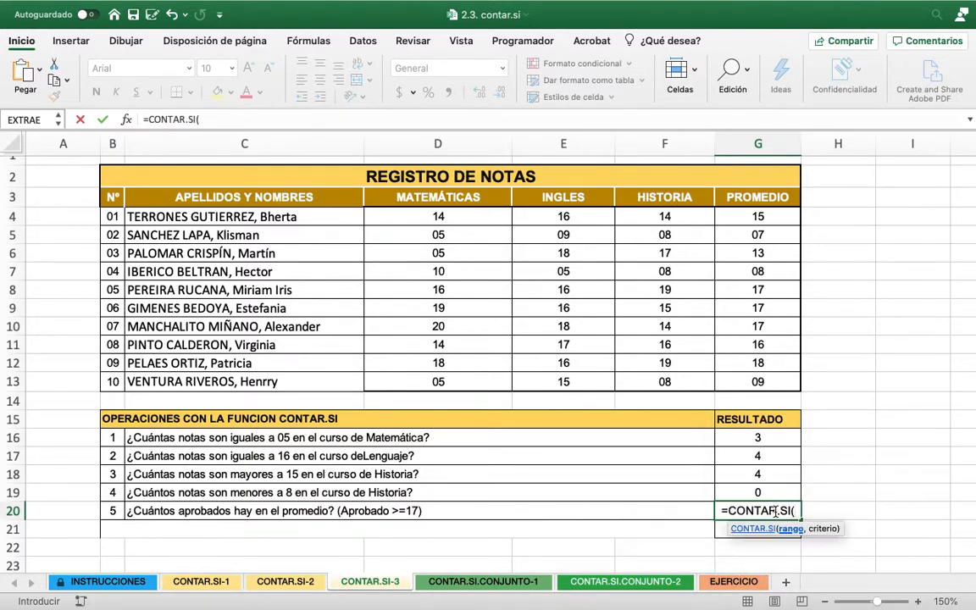
pyautogui.moveTo(758, 217); pyautogui.dragTo(758, 381)
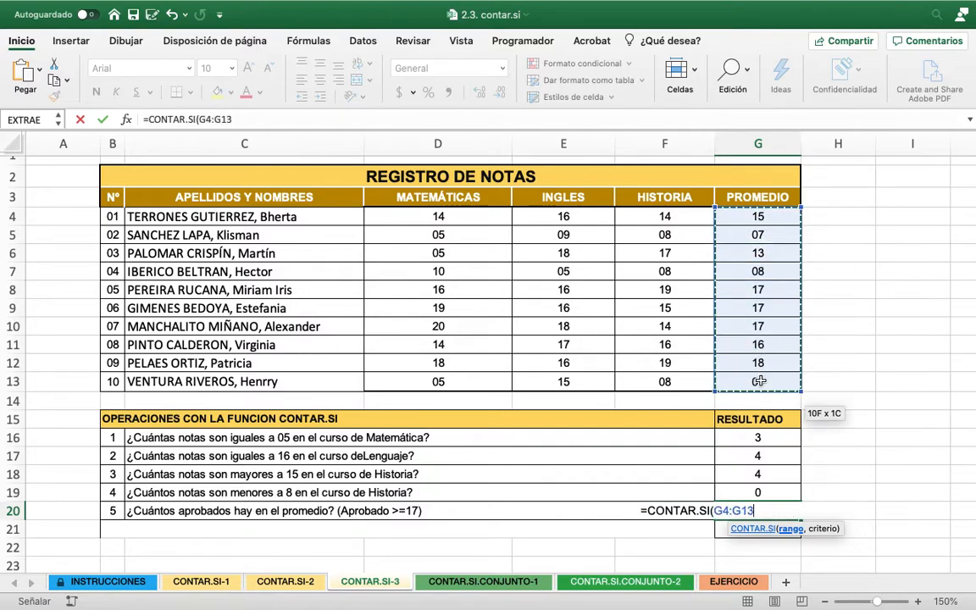
pyautogui.write(',')
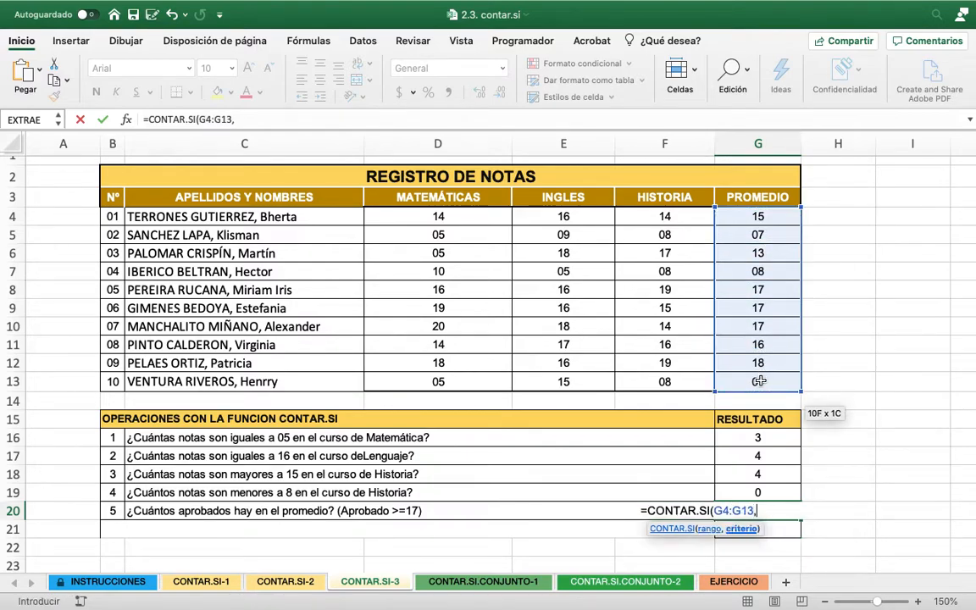
pyautogui.write('">=17")')
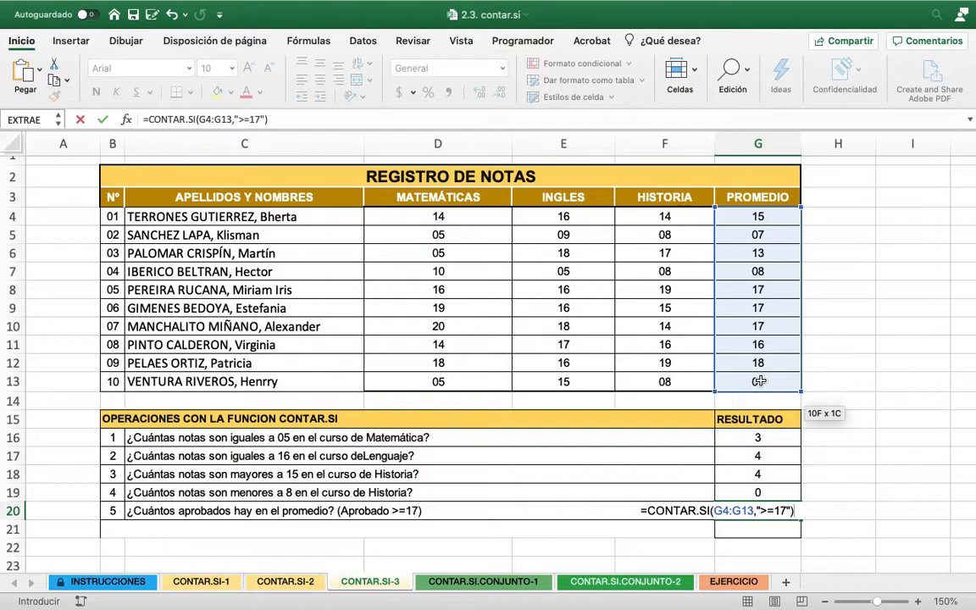
pyautogui.press('Return')
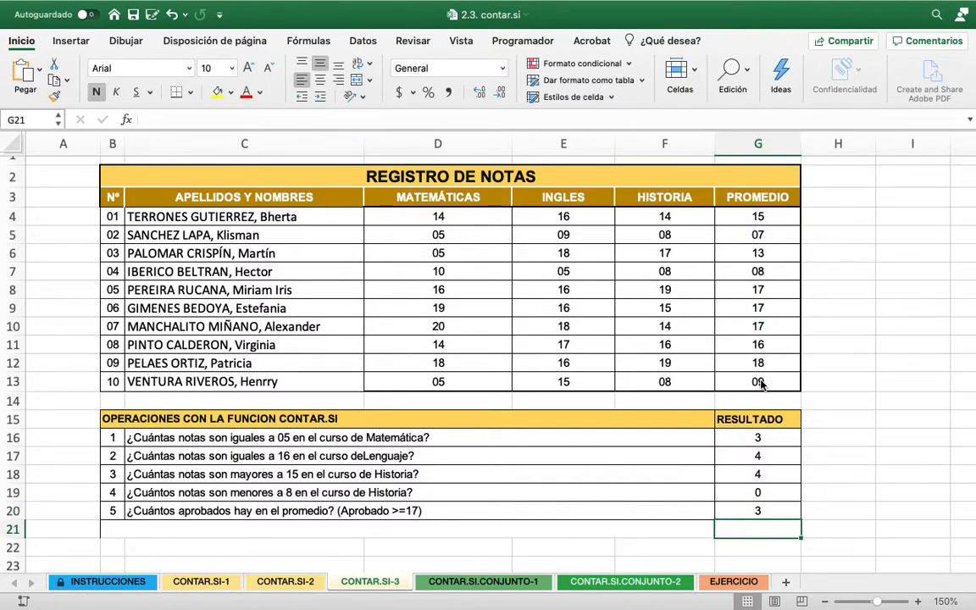
# Try the criterion ">17" in the G20 formula that counts approved averages
pyautogui.click(772, 508)
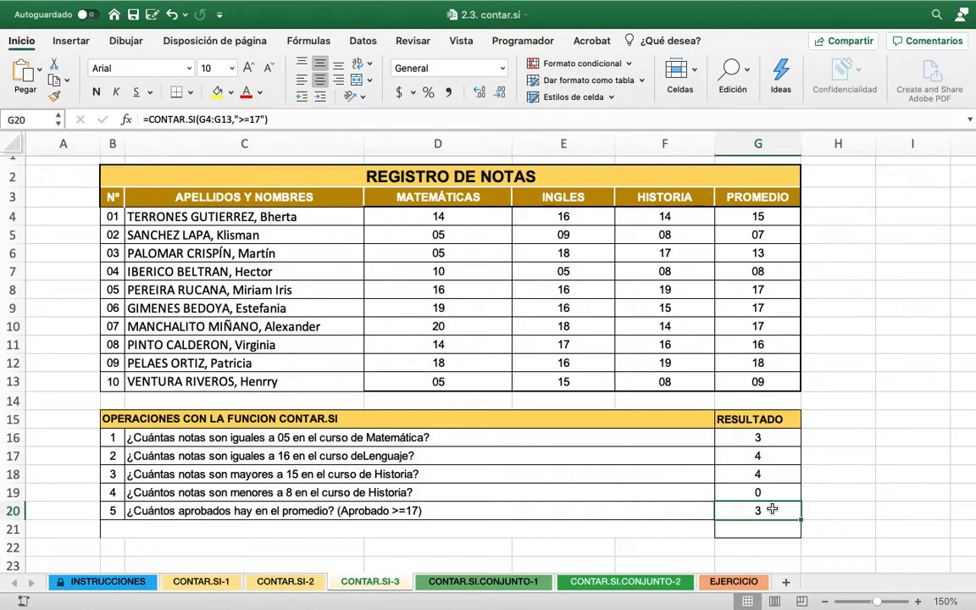
pyautogui.doubleClick(772, 508)
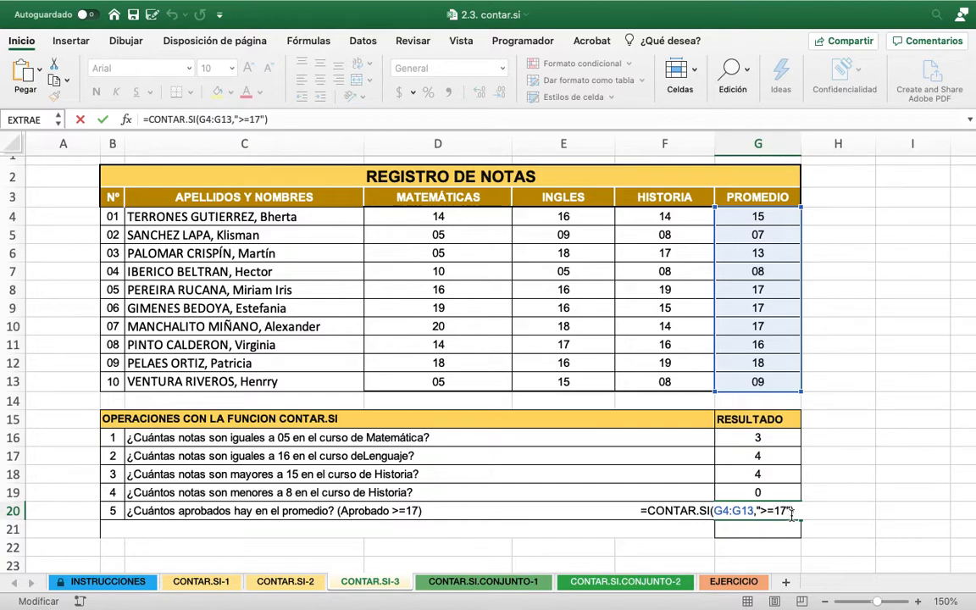
pyautogui.press('Return')
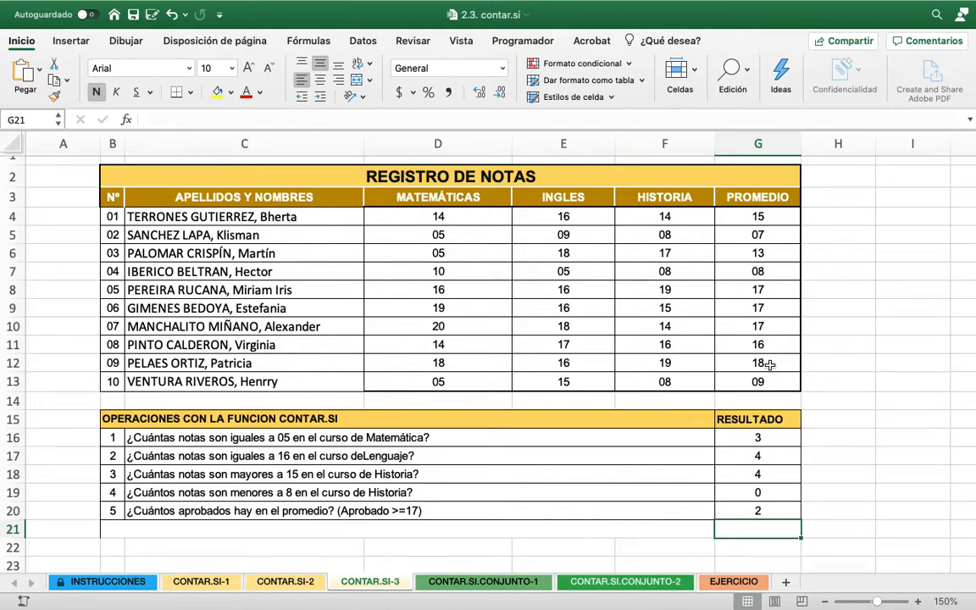
# Try the operator order "=>17" as the criterion of the G20 formula
pyautogui.click(758, 509)
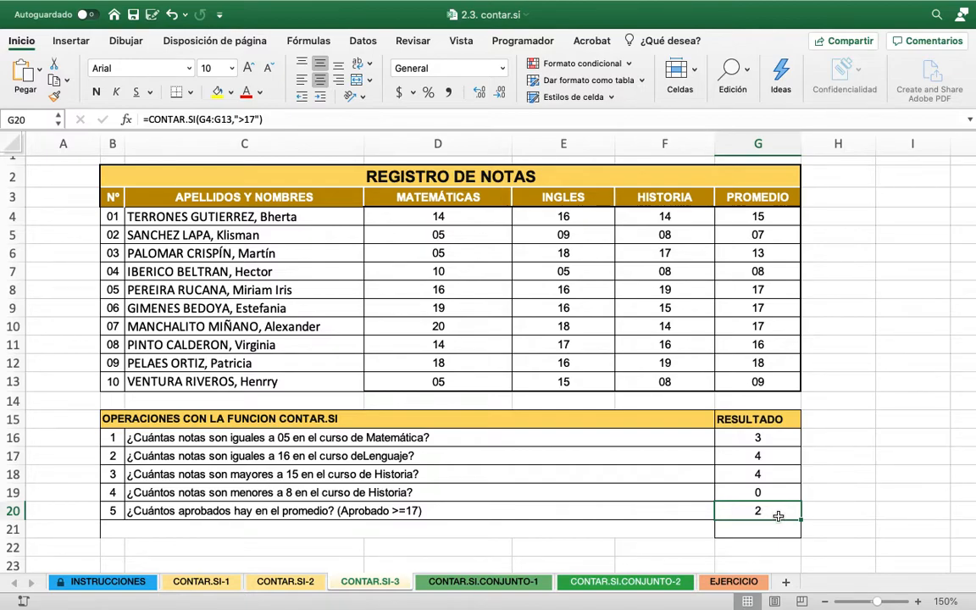
pyautogui.doubleClick(778, 515)
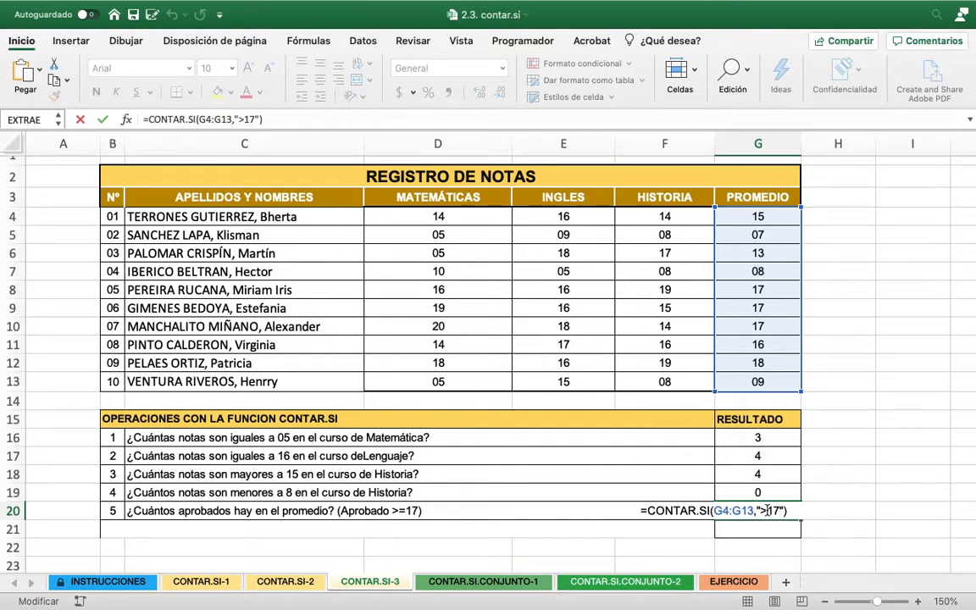
pyautogui.click(760, 511)
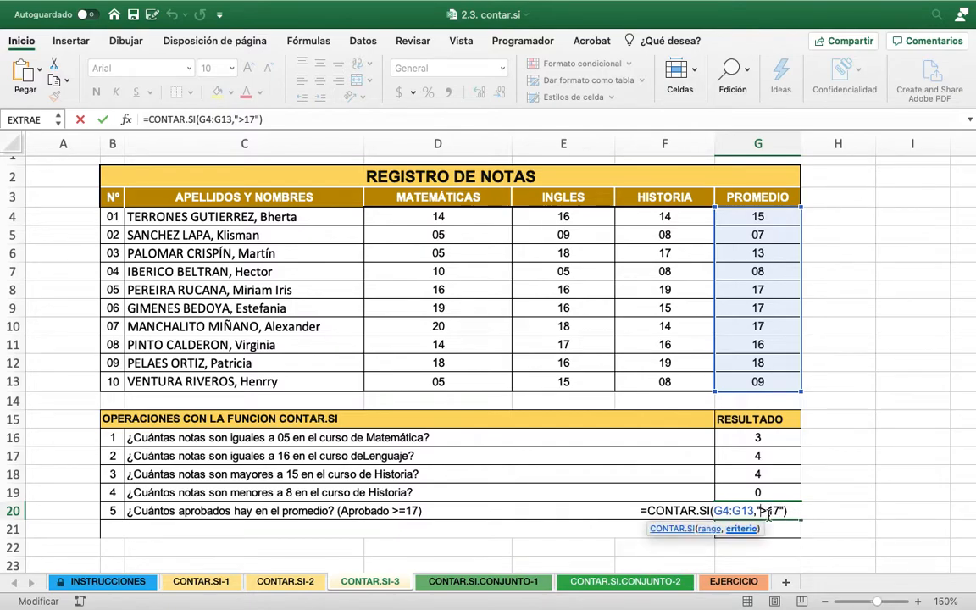
pyautogui.write('=')
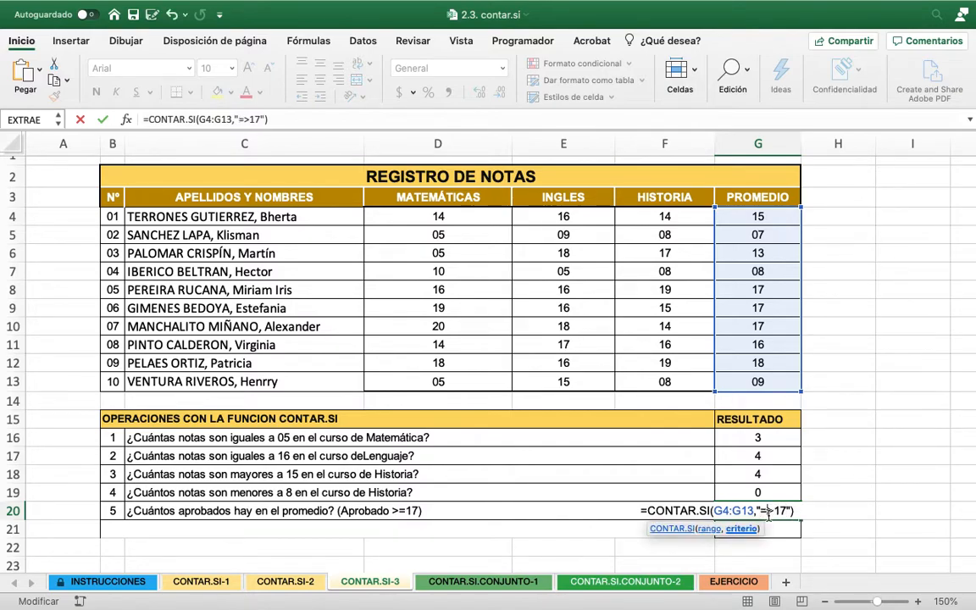
pyautogui.press('Return')
# Try the criterion "<=17" in G20 to count the averages of 17 or less
pyautogui.doubleClick(772, 508)
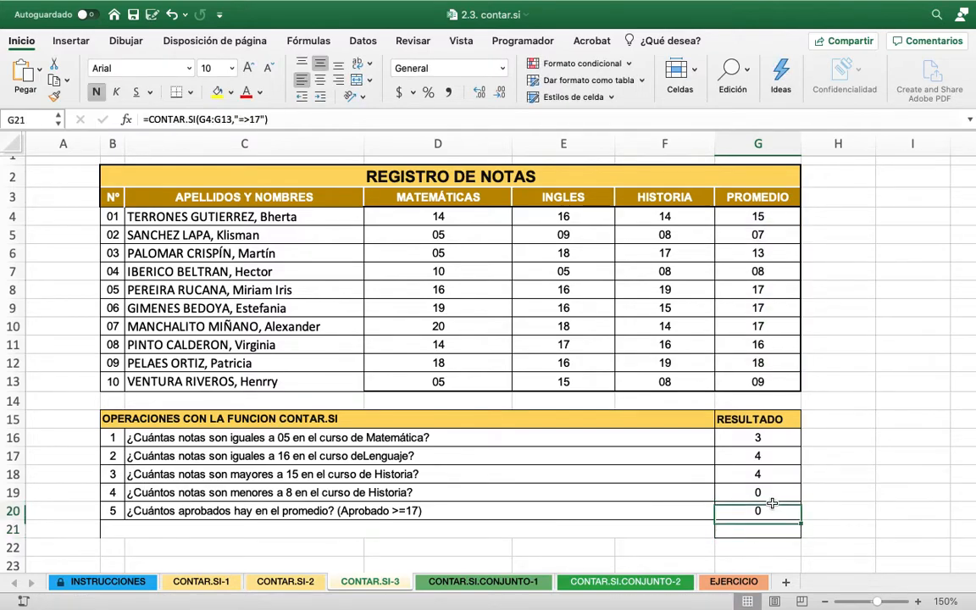
pyautogui.click(768, 511)
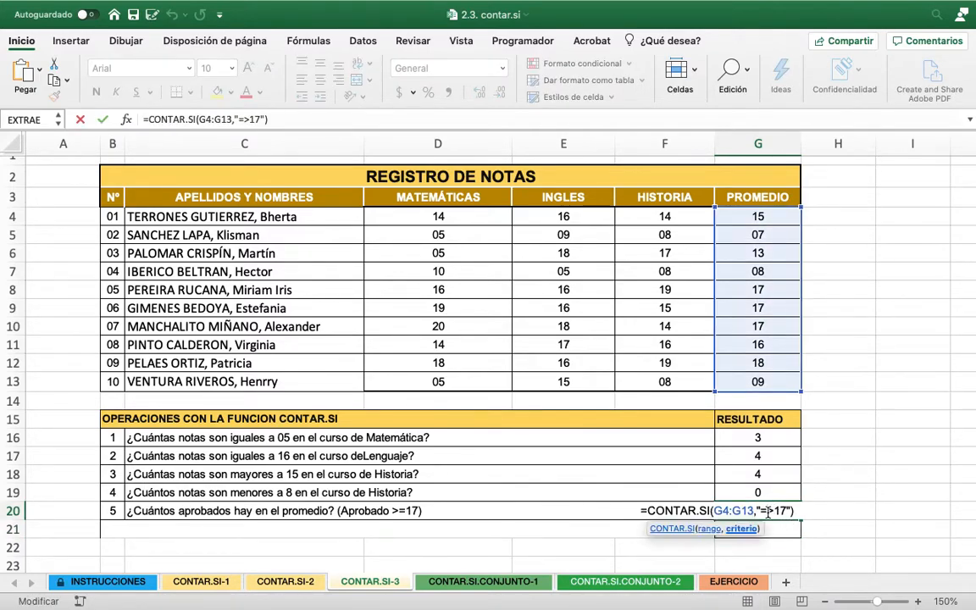
pyautogui.press('BackSpace')
pyautogui.press('BackSpace')
pyautogui.write('<=')
pyautogui.press('Return')
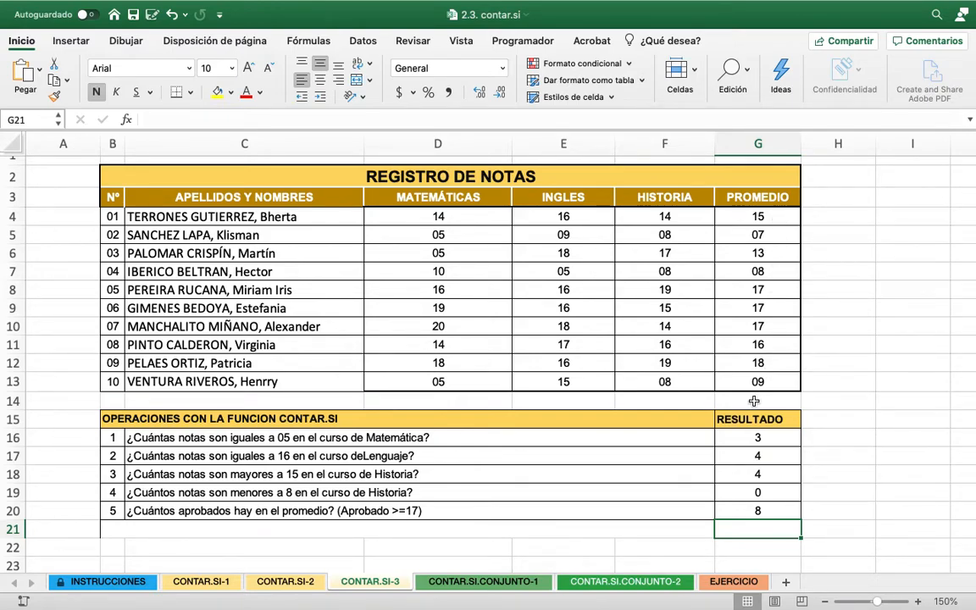
# Display the PROMEDIO averages in G4:G13 with two decimal places
pyautogui.click(756, 513)
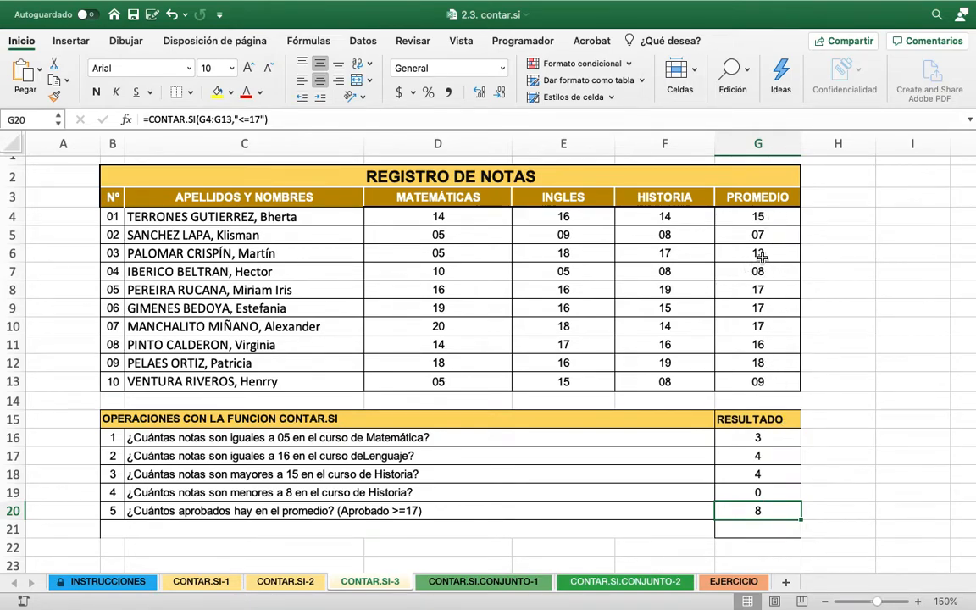
pyautogui.moveTo(761, 217); pyautogui.dragTo(748, 389)
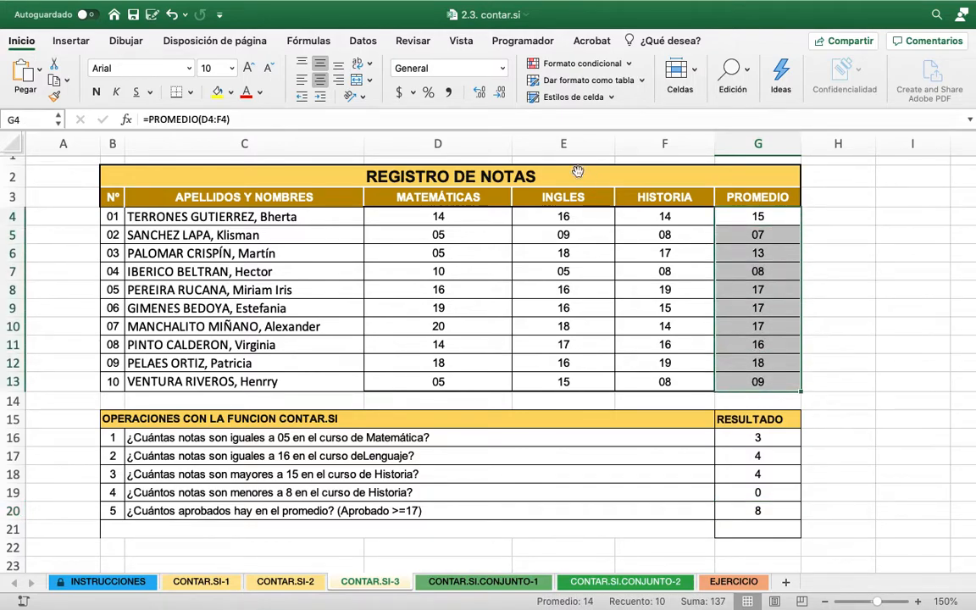
pyautogui.click(481, 93)
pyautogui.click(481, 94)
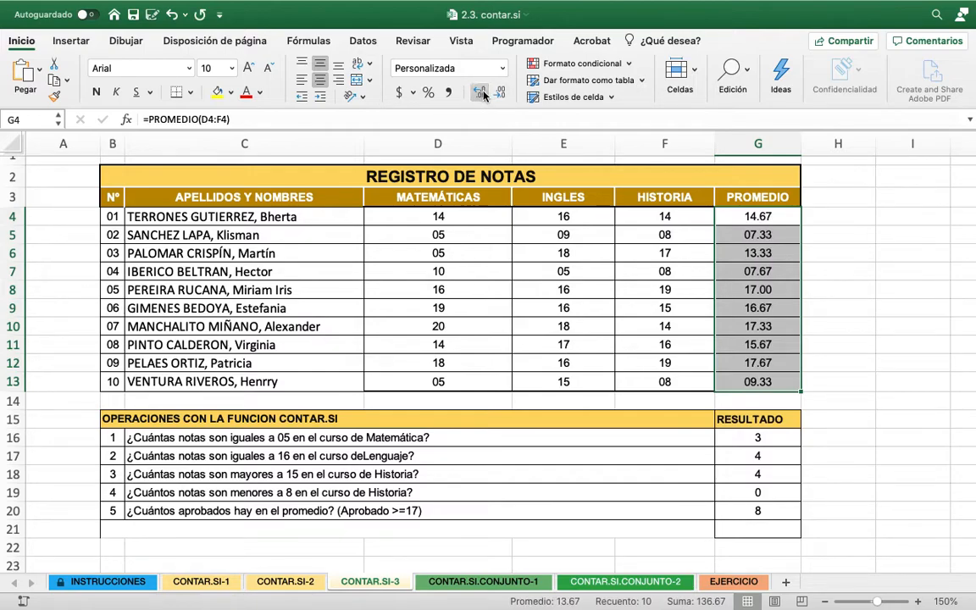
pyautogui.click(481, 93)
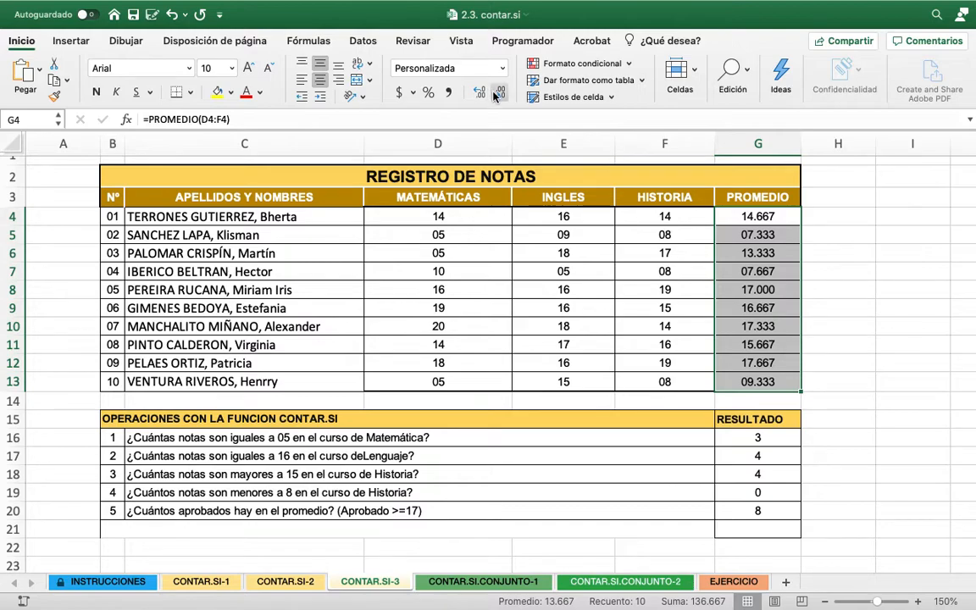
pyautogui.click(498, 93)
# Set the criterion of the G20 formula to ">=17" so it counts the approved averages
pyautogui.click(766, 512)
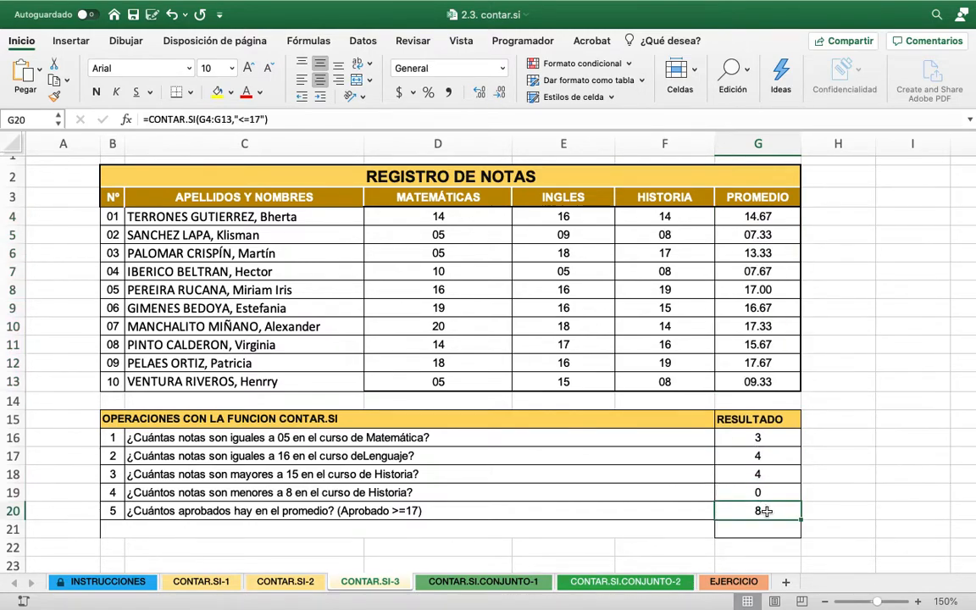
pyautogui.doubleClick(769, 511)
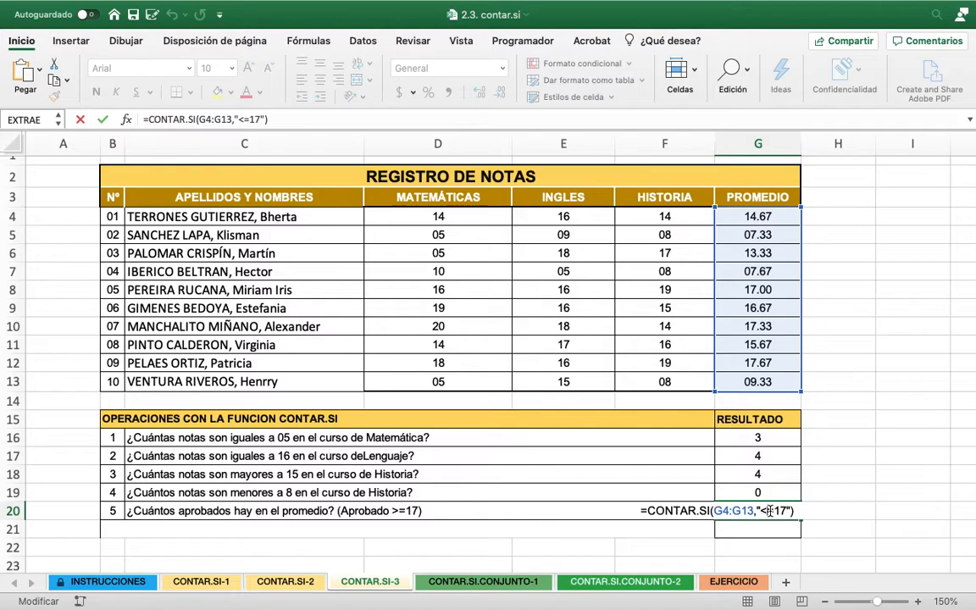
pyautogui.press('BackSpace')
pyautogui.write('>')
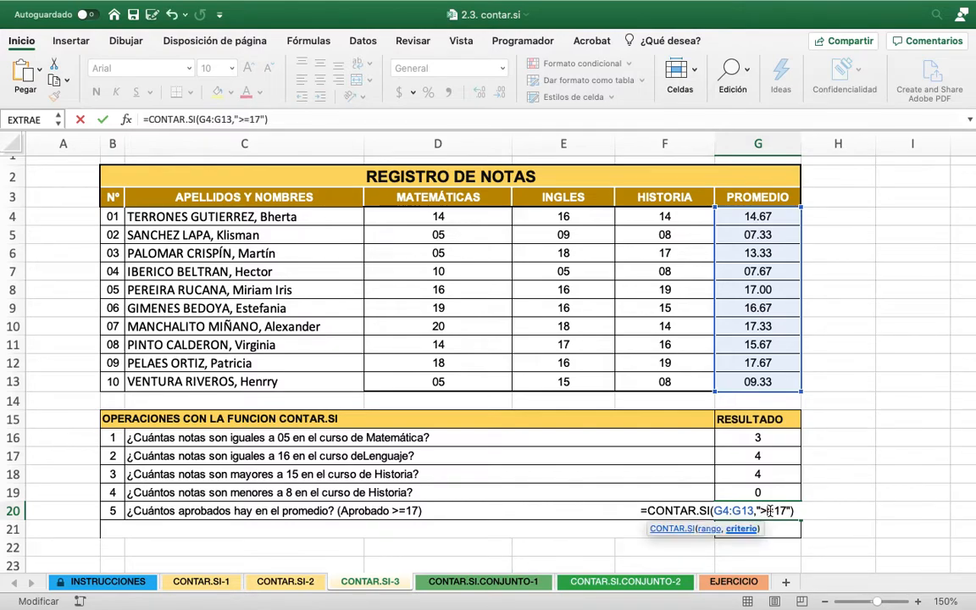
pyautogui.press('Return')
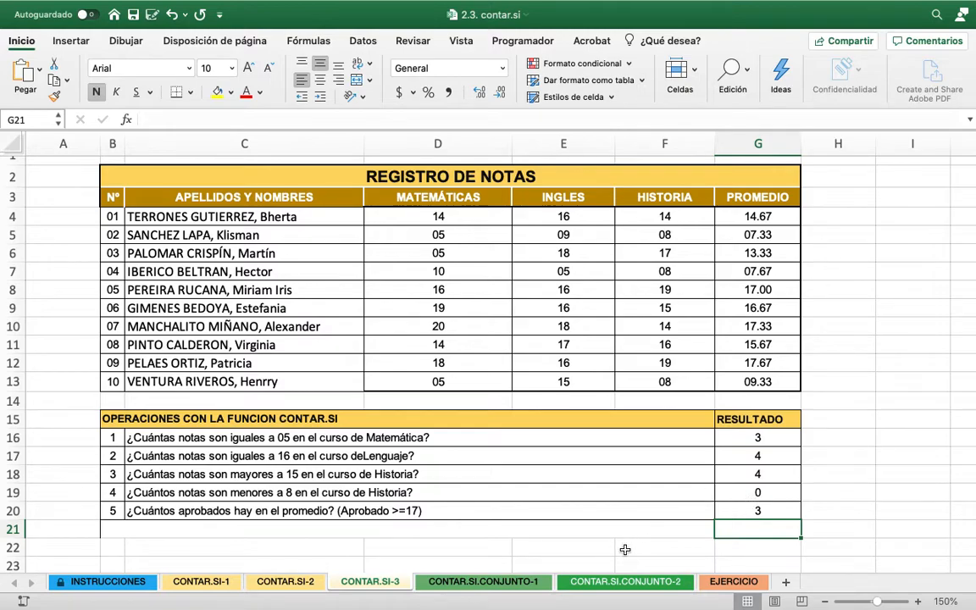
# On the CONTAR.SI.CONJUNTO-1 sheet, start a CONTAR.SI.CONJUNTO formula in H6 with range D3:D15 and criterion "HOMBRE"
pyautogui.click(472, 583)
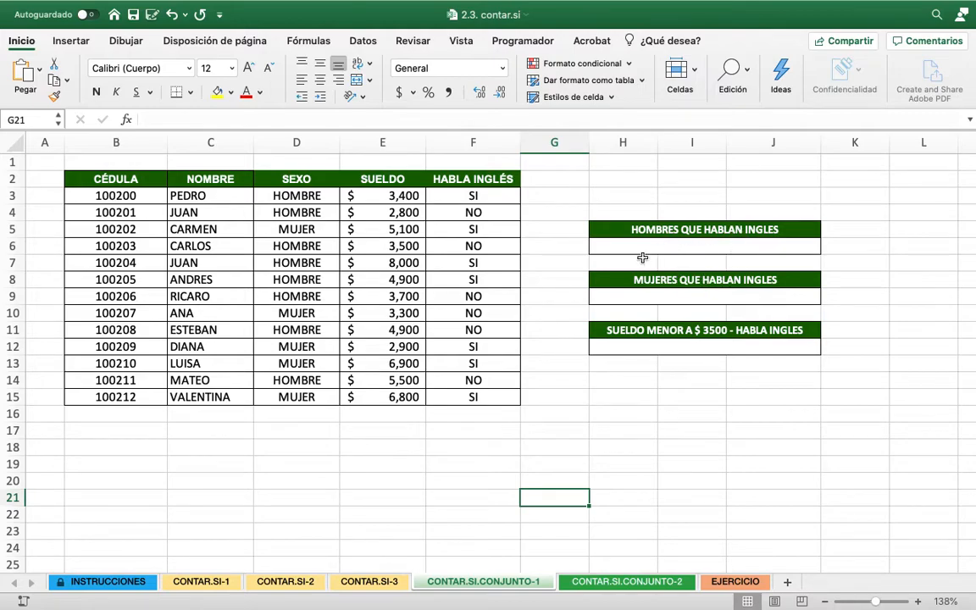
pyautogui.click(692, 246)
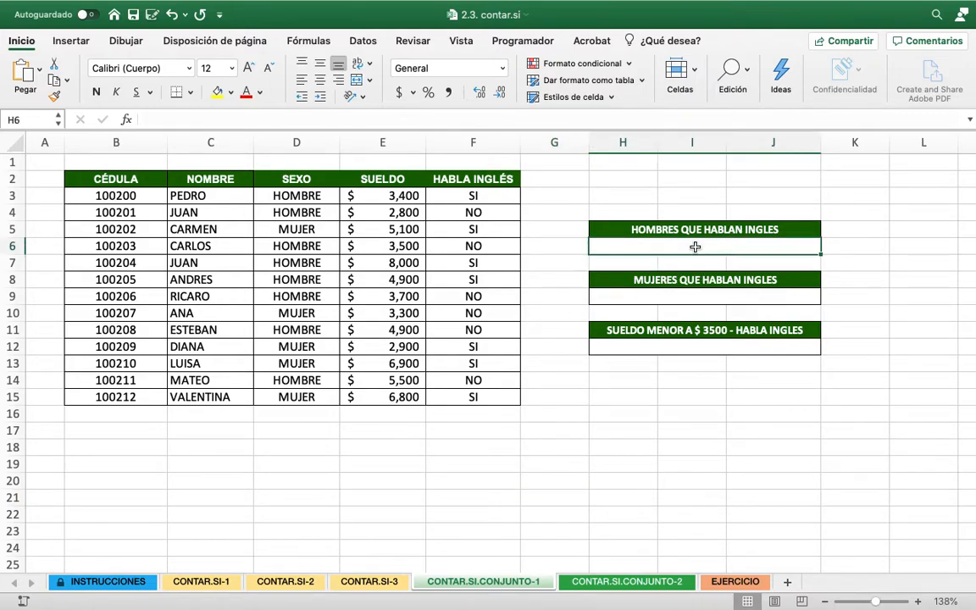
pyautogui.write('=')
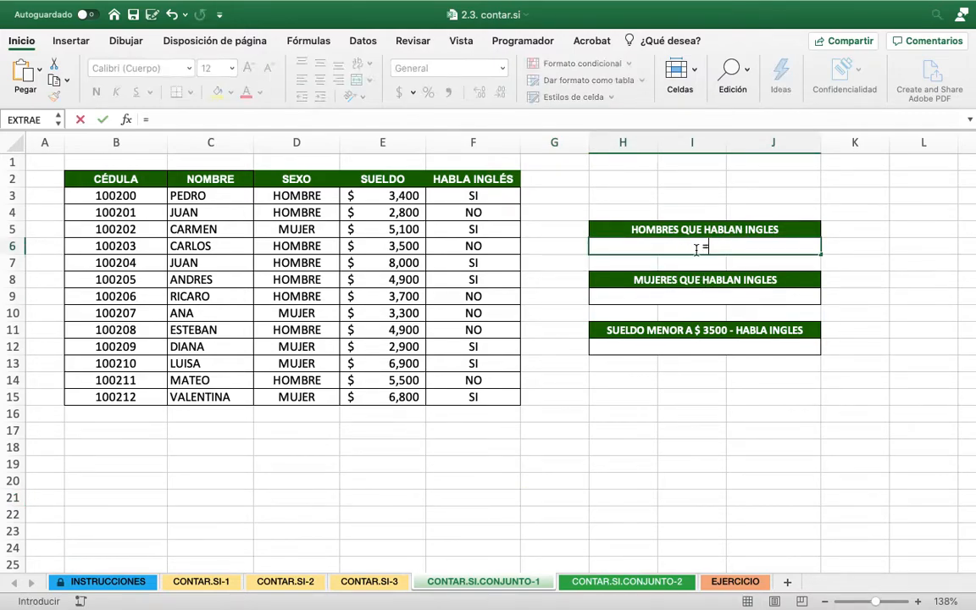
pyautogui.write('CON')
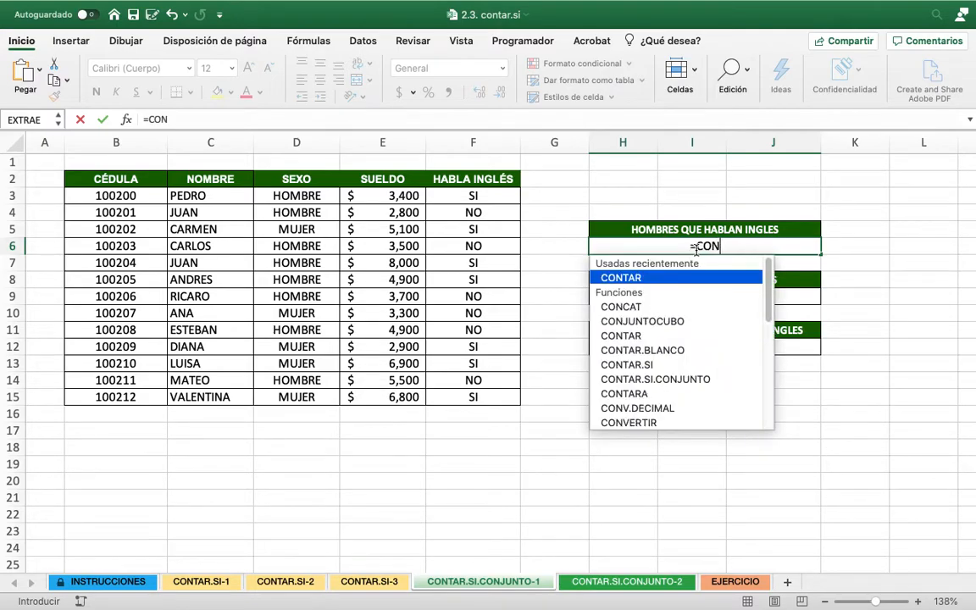
pyautogui.write('TAR.SI.')
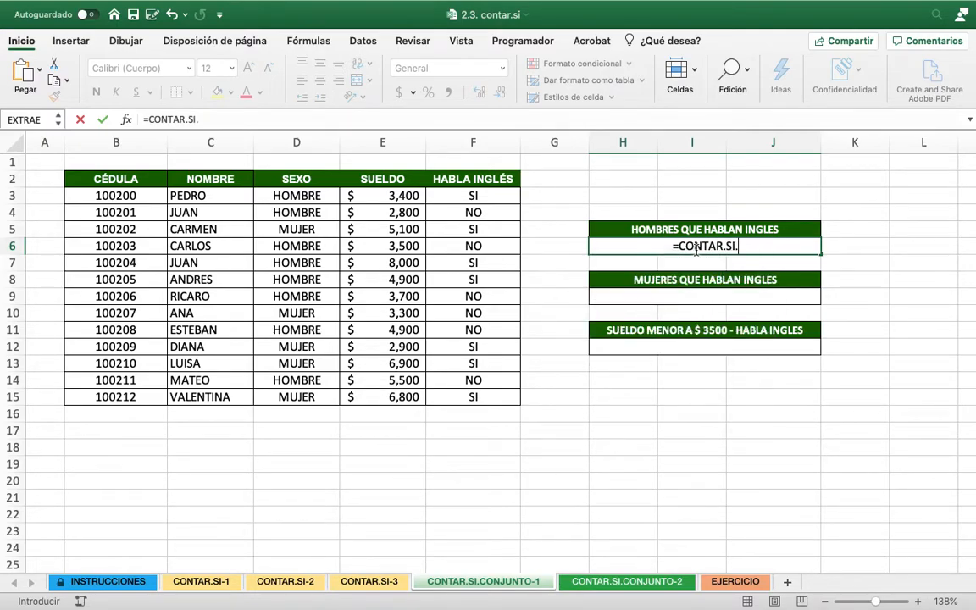
pyautogui.write('CONJUNTO')
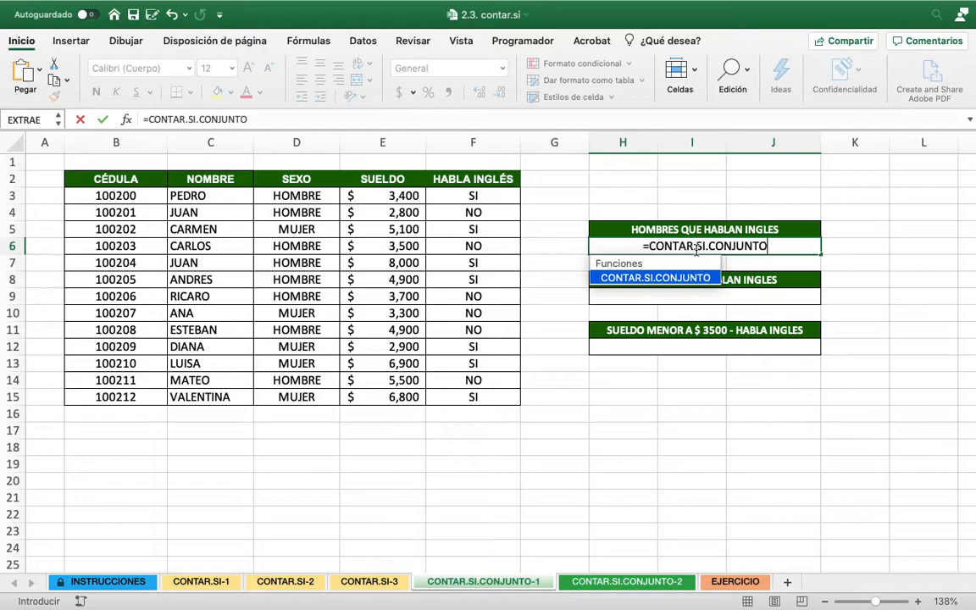
pyautogui.write('(')
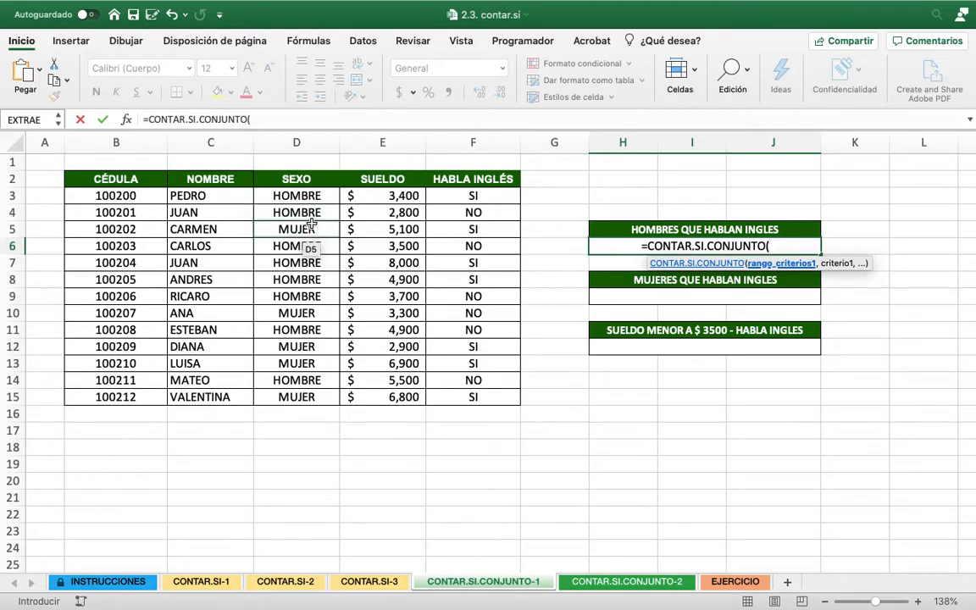
pyautogui.moveTo(309, 201); pyautogui.dragTo(304, 398)
pyautogui.write(',')
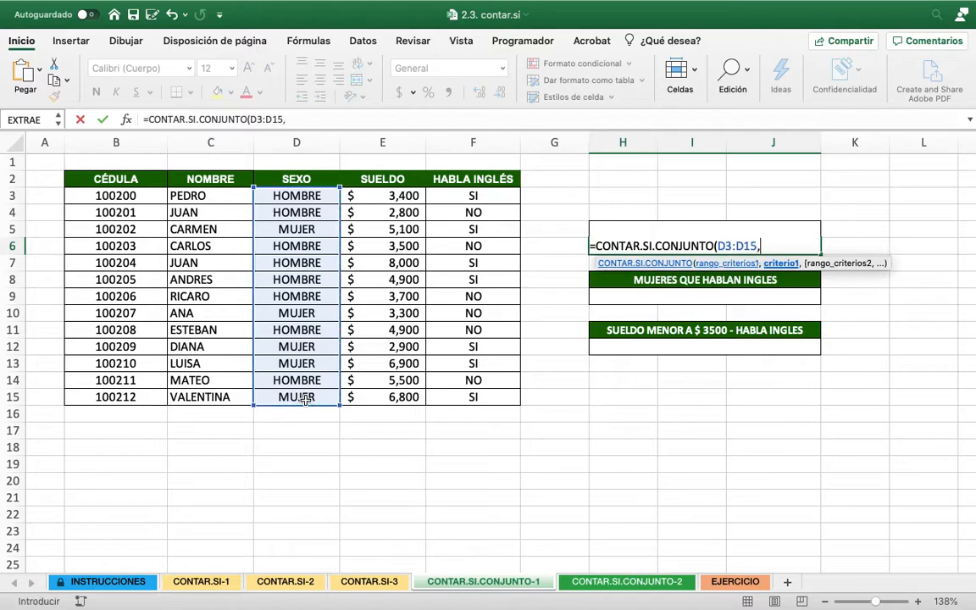
pyautogui.write('"HOMBRE')
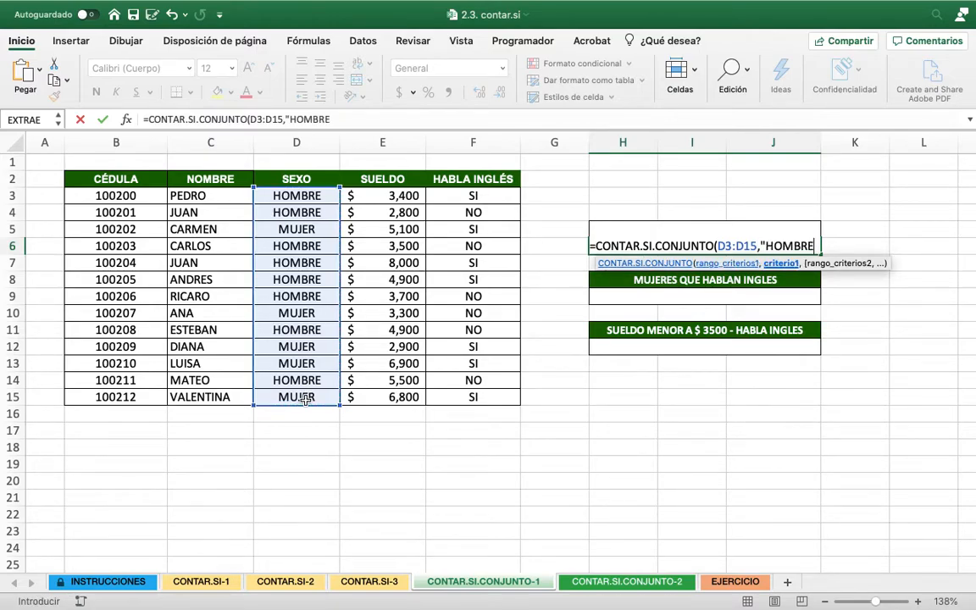
pyautogui.write('",')
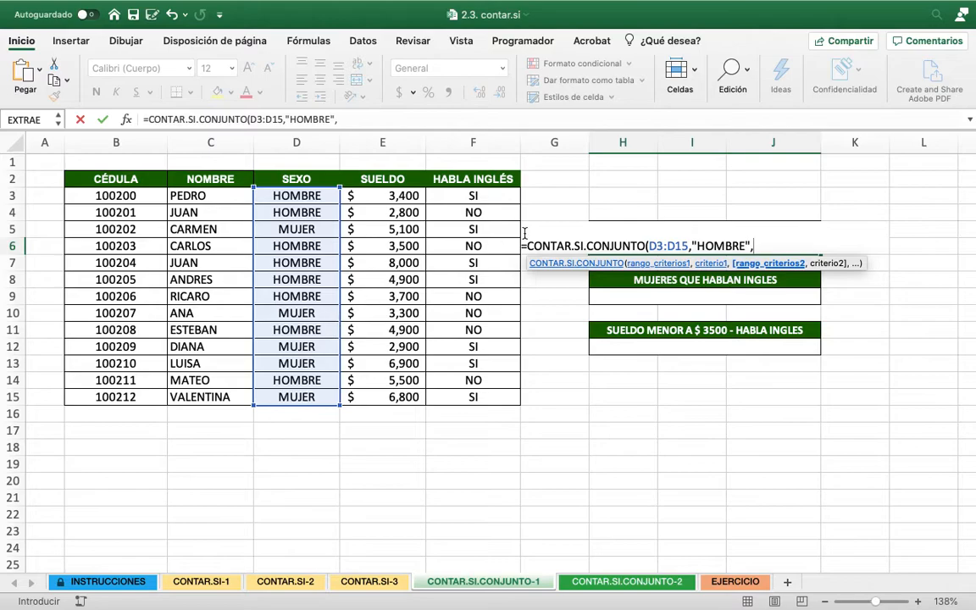
# Complete the H6 formula with second range F3:F15 and criterion "SI" to count the men who speak English
pyautogui.moveTo(472, 195); pyautogui.dragTo(475, 399)
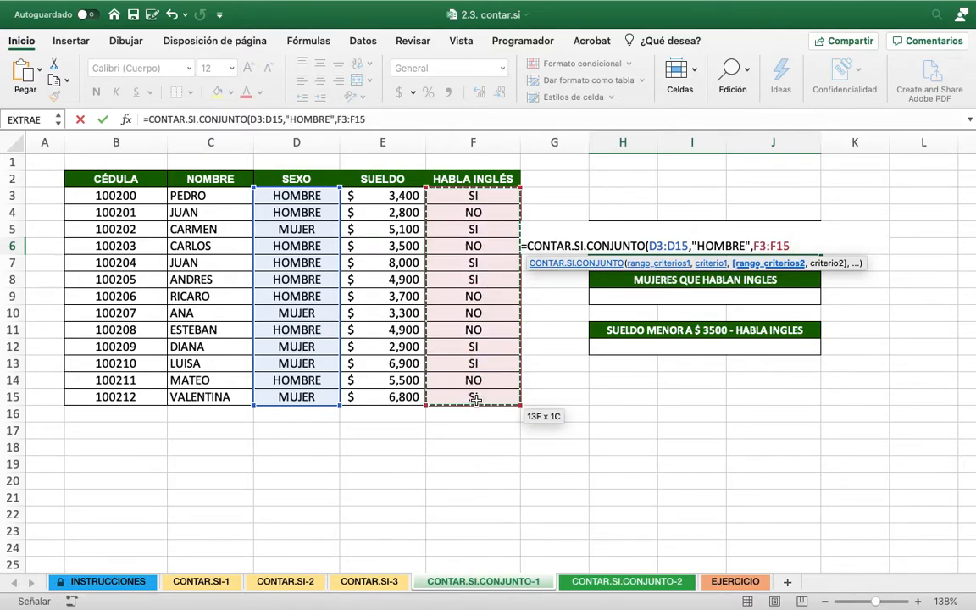
pyautogui.write(',')
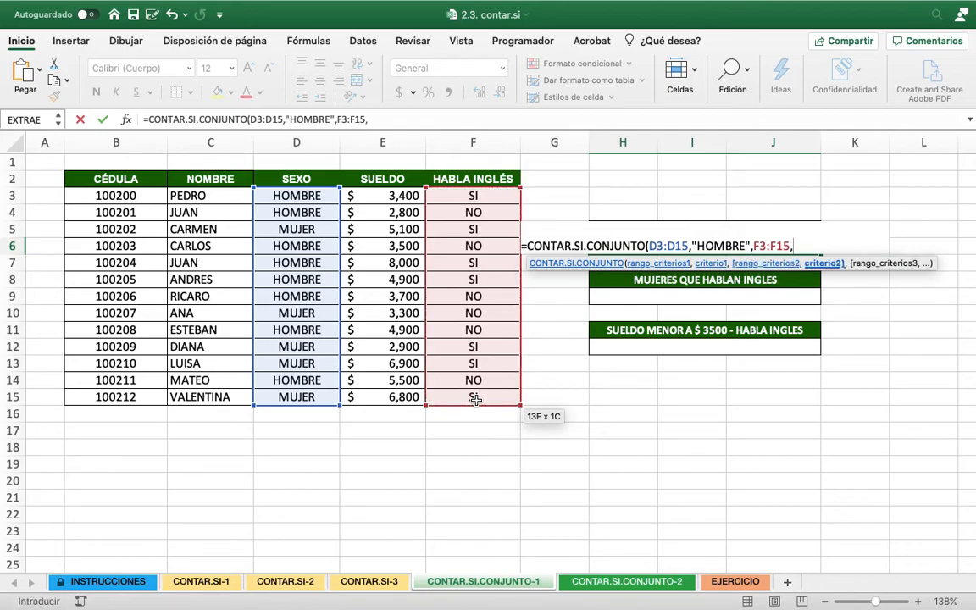
pyautogui.write('"SI")')
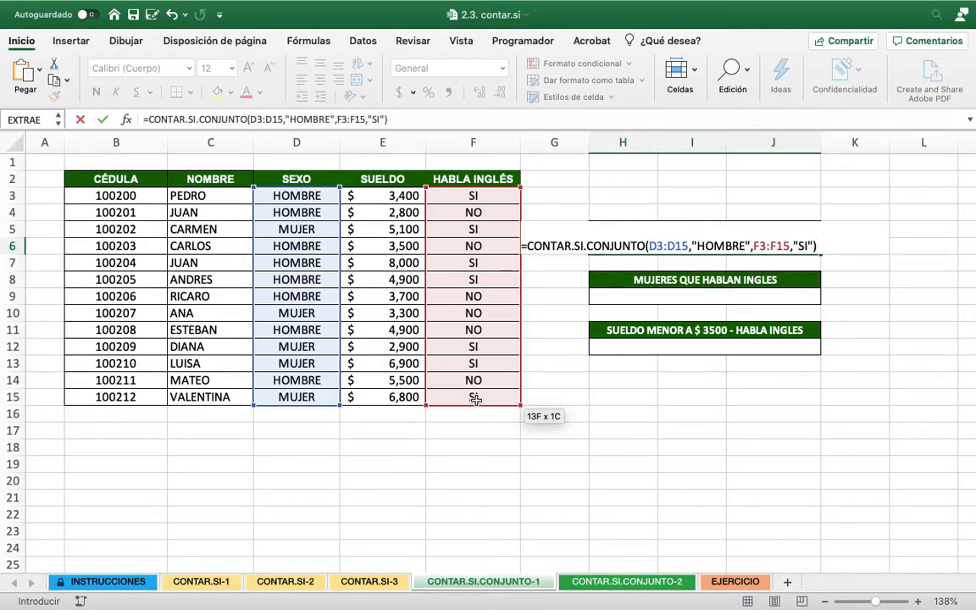
pyautogui.press('Return')
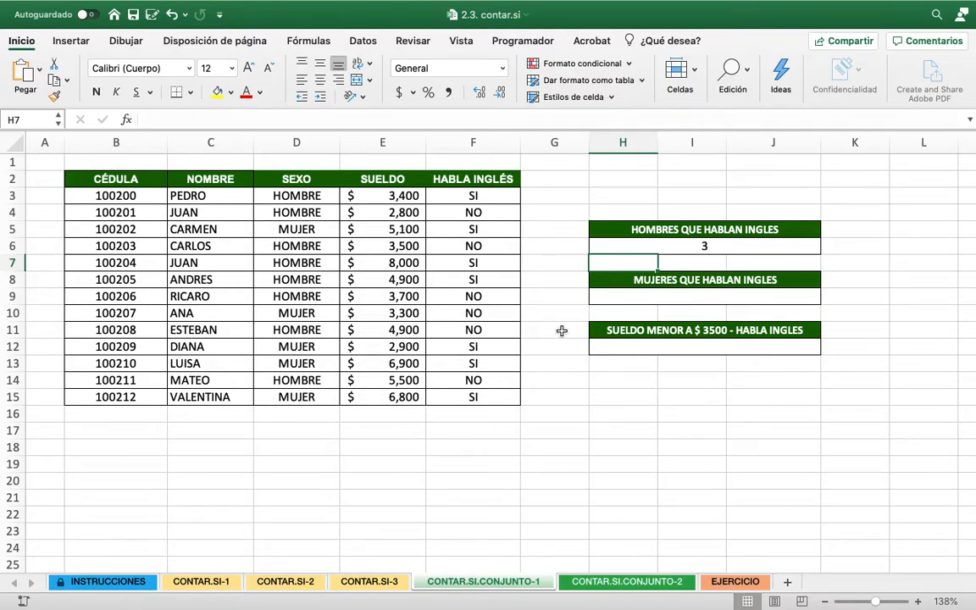
# Start a CONTAR.SI.CONJUNTO formula in H9 with range D3:D15 and criterion "MUJER"
pyautogui.click(723, 300)
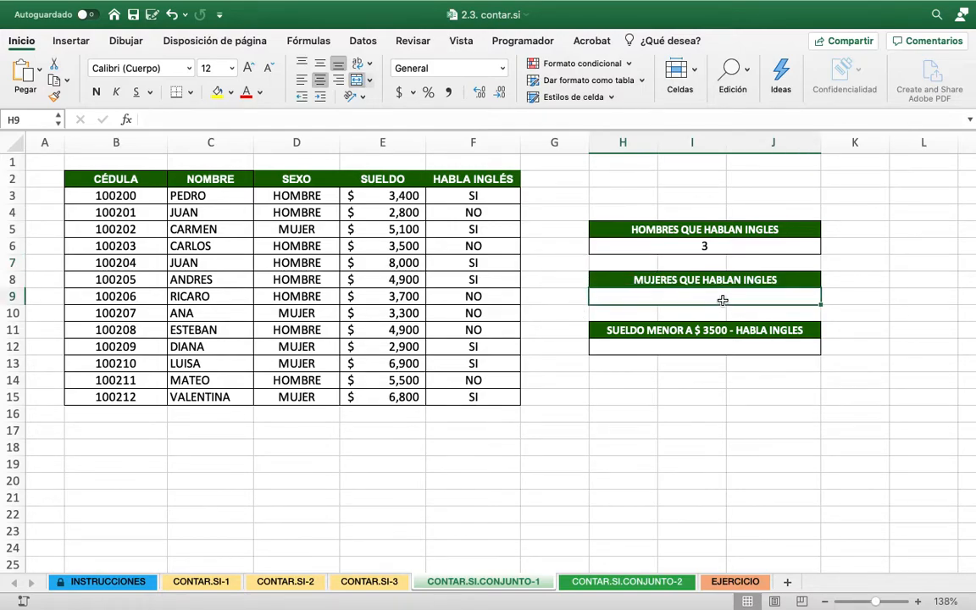
pyautogui.write('=CO')
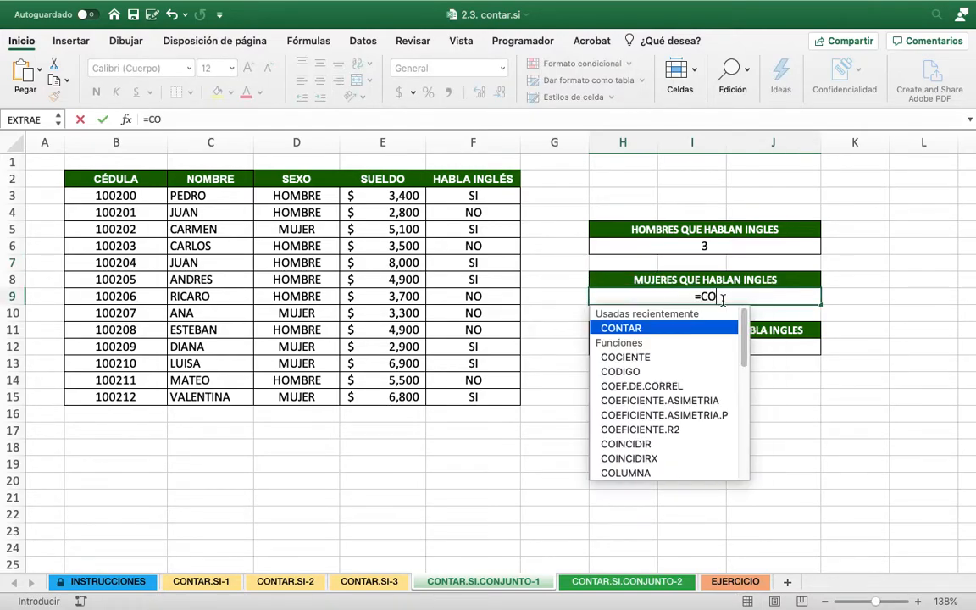
pyautogui.write('NTAR.SI')
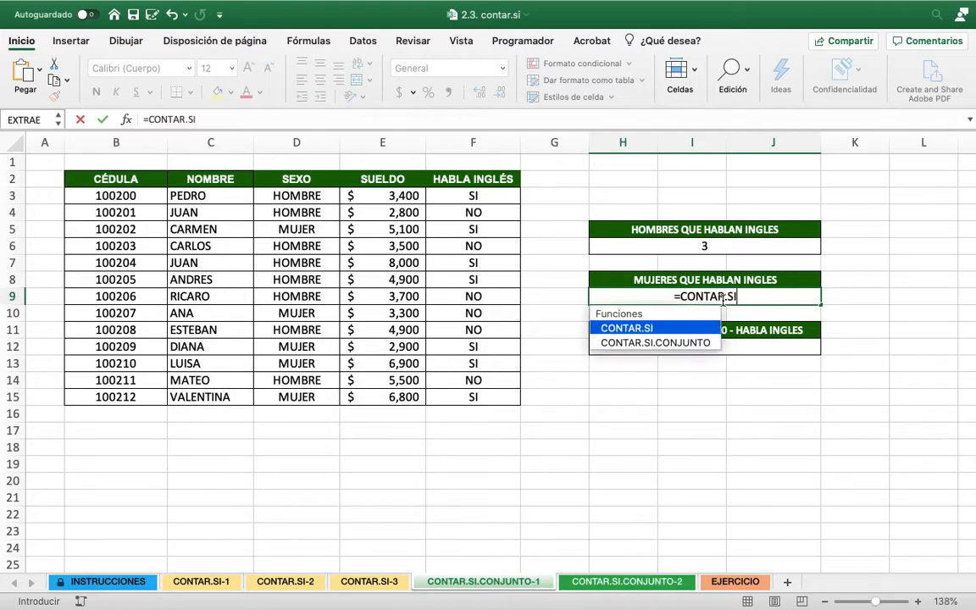
pyautogui.write('.CONJUN')
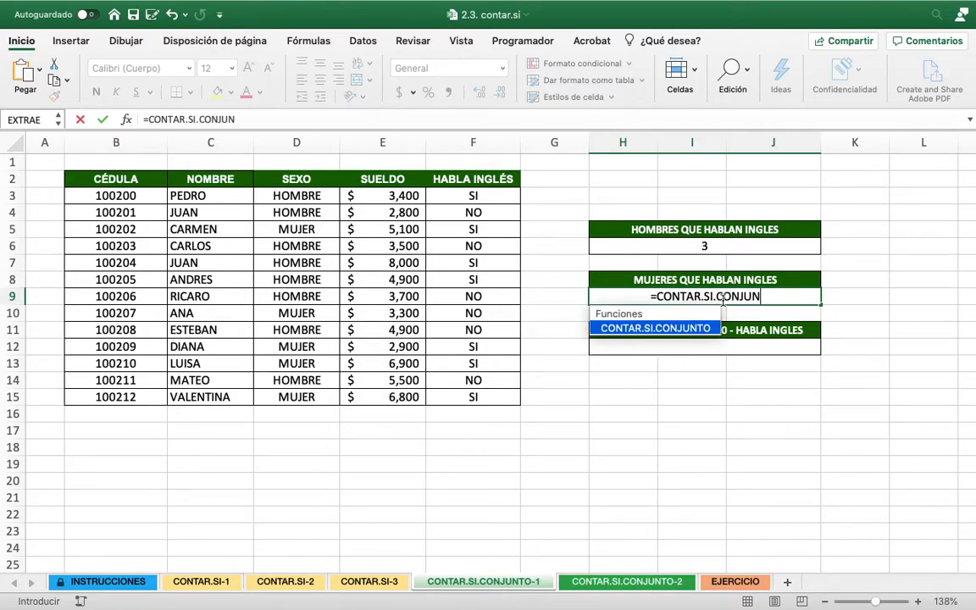
pyautogui.write('TO(')
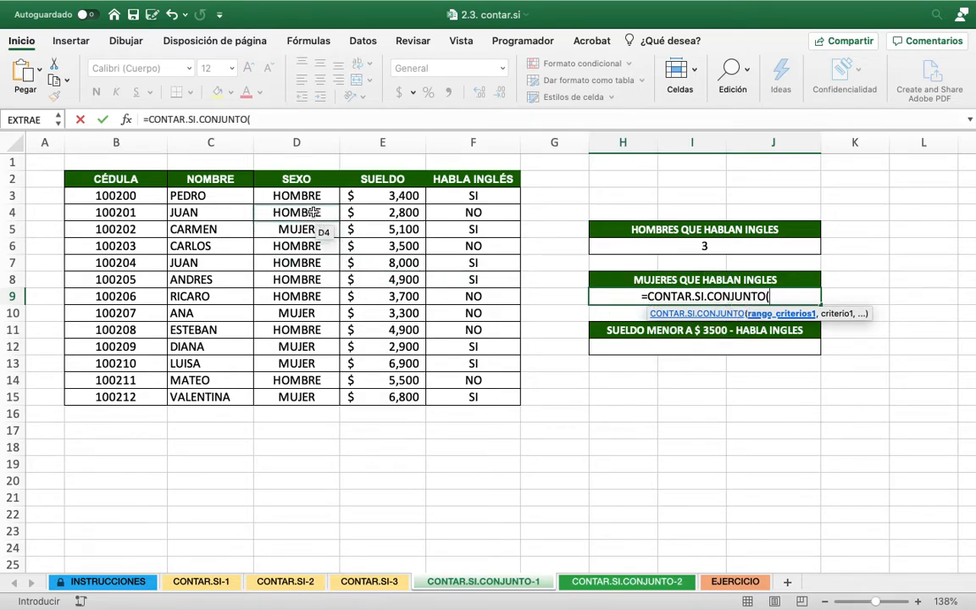
pyautogui.moveTo(293, 197); pyautogui.dragTo(277, 398)
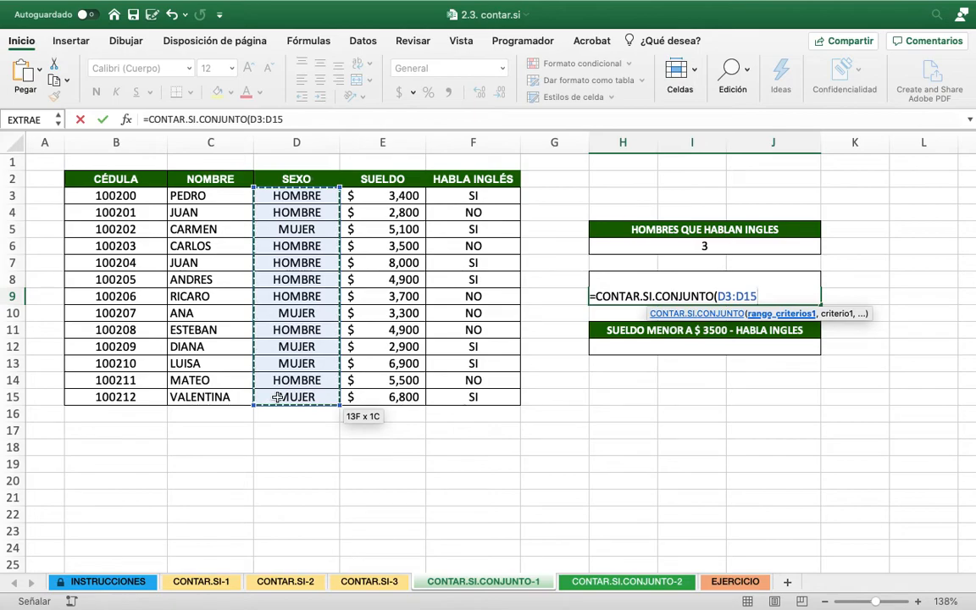
pyautogui.write(',"MUJER')
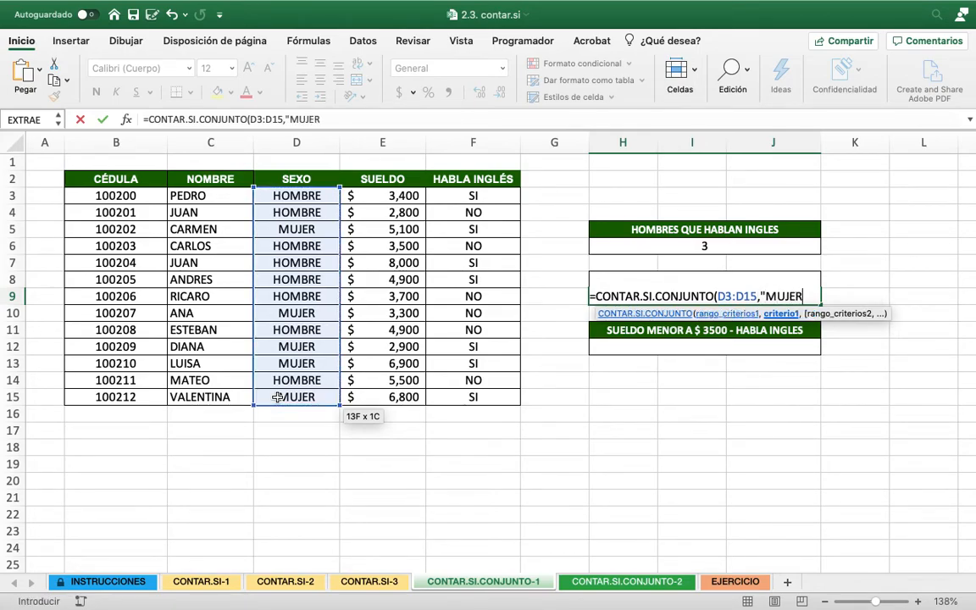
pyautogui.write('",')
# Complete the H9 formula with second range F3:F15 and criterion "SI" to count the women who speak English
pyautogui.moveTo(498, 198); pyautogui.dragTo(488, 395)
pyautogui.write(',')
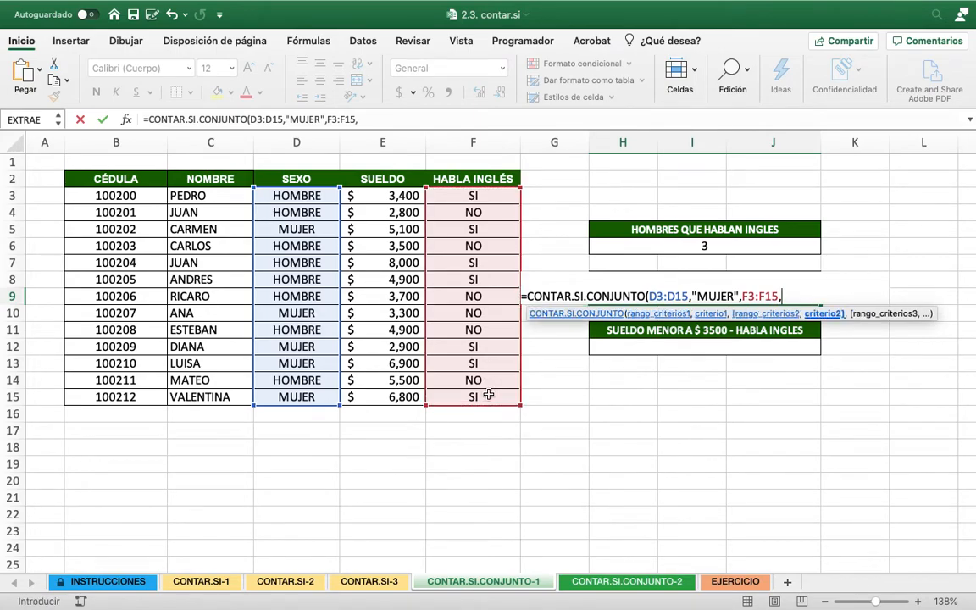
pyautogui.write('"SI")')
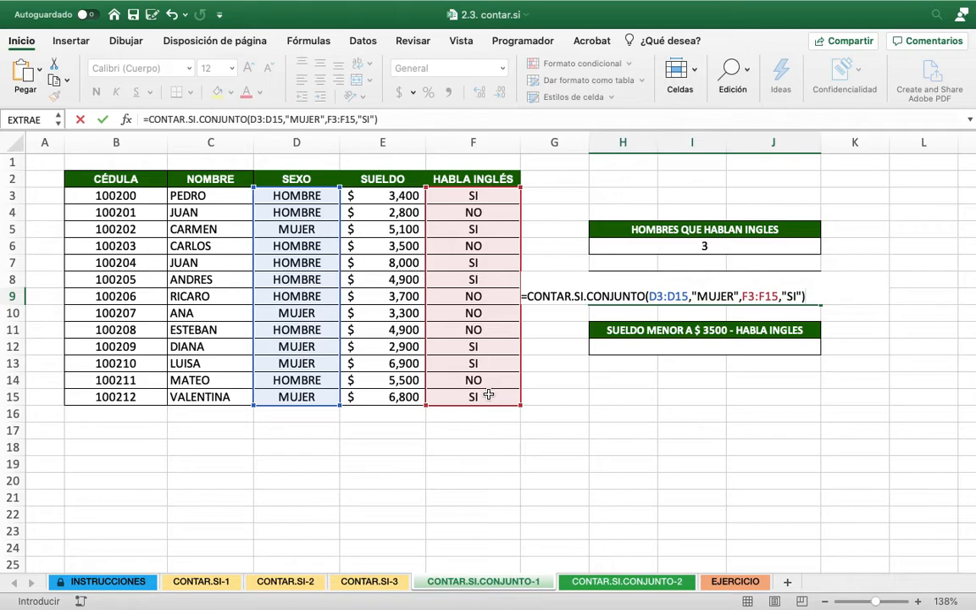
pyautogui.press('Return')
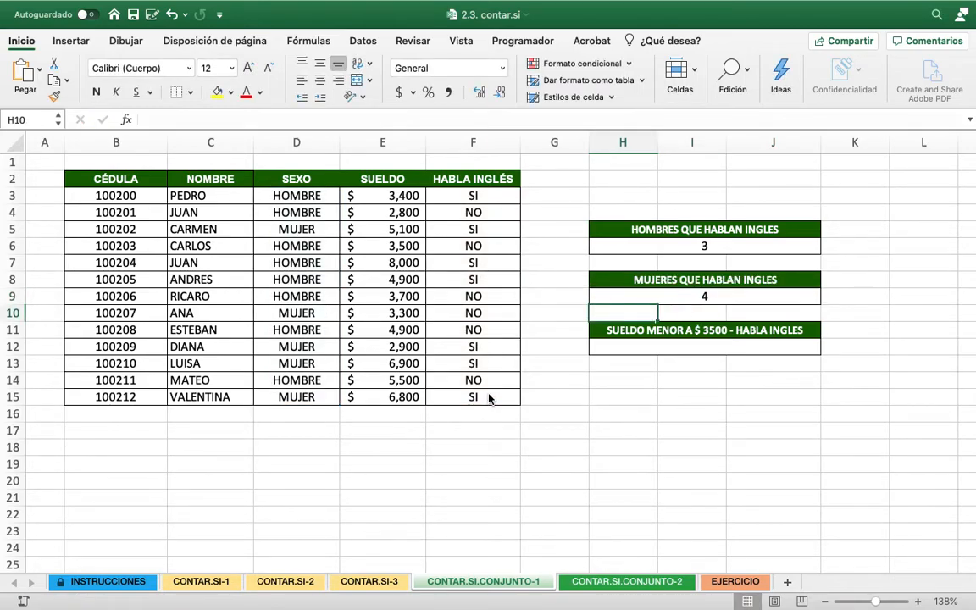
# Start a CONTAR.SI.CONJUNTO formula in H12 with the SUELDO range E3:E15 and criterion "<3500"
pyautogui.click(692, 347)
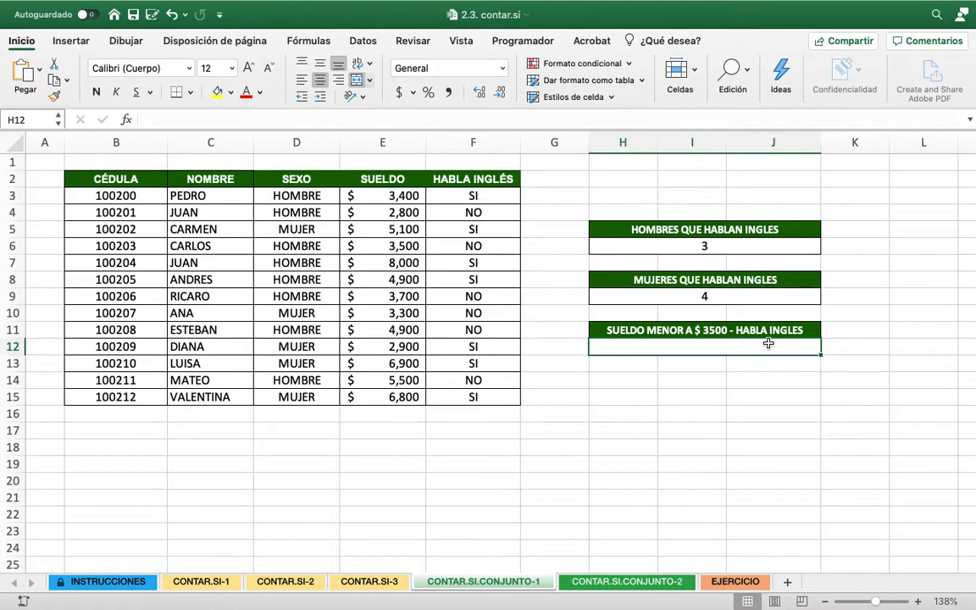
pyautogui.write('=CONTA')
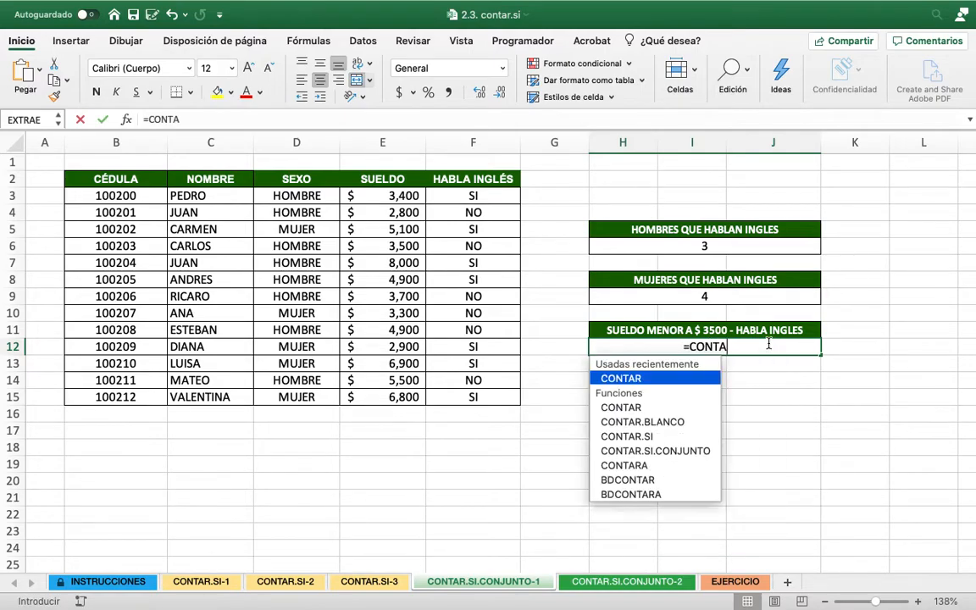
pyautogui.write('R.SI.CO')
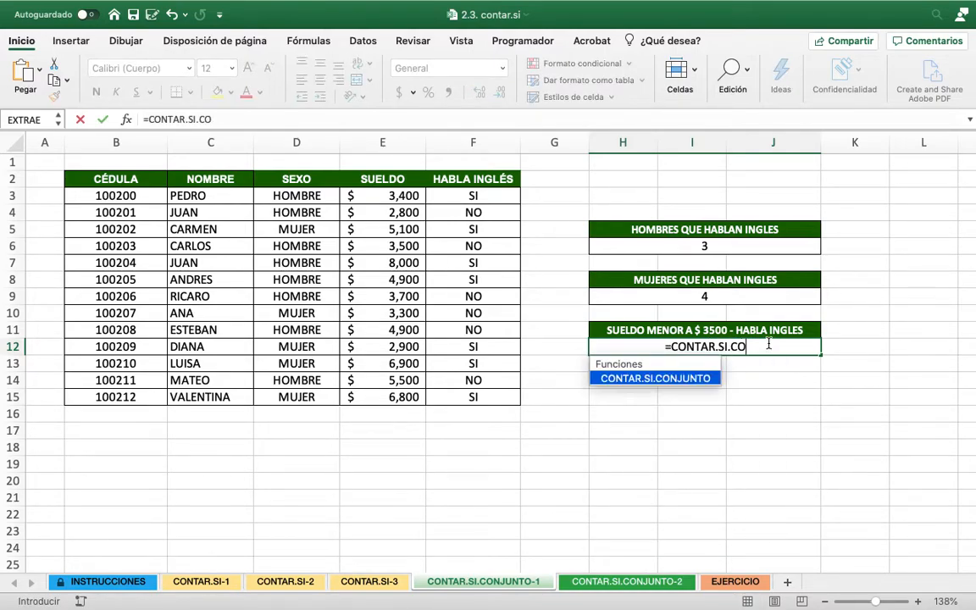
pyautogui.write('NJUNTO')
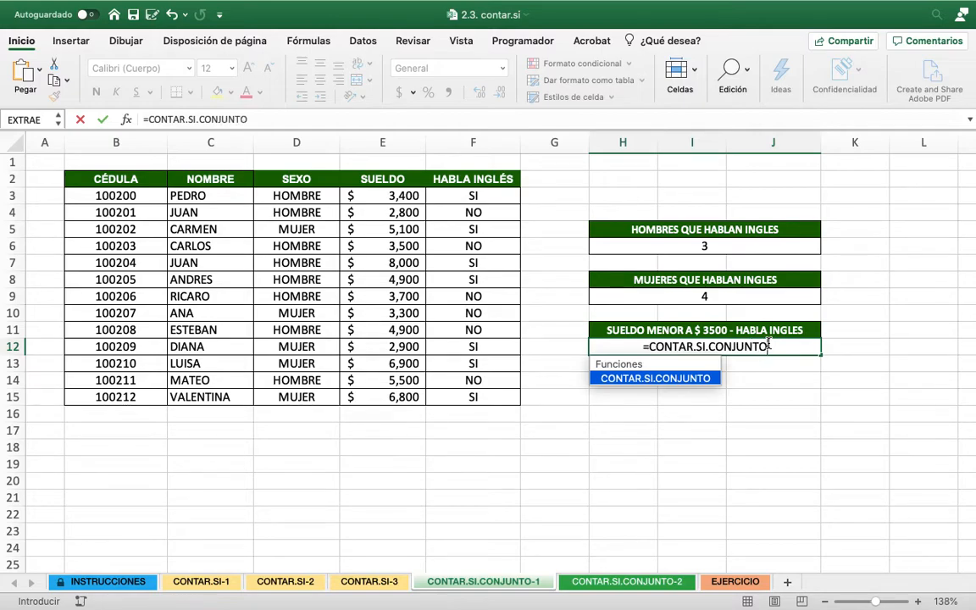
pyautogui.write('(')
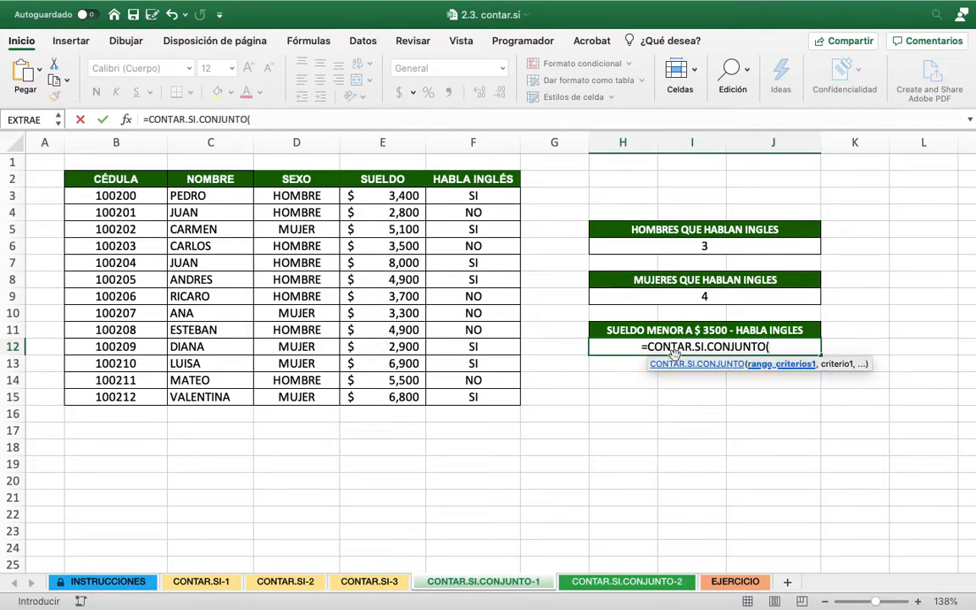
pyautogui.moveTo(395, 197); pyautogui.dragTo(383, 393)
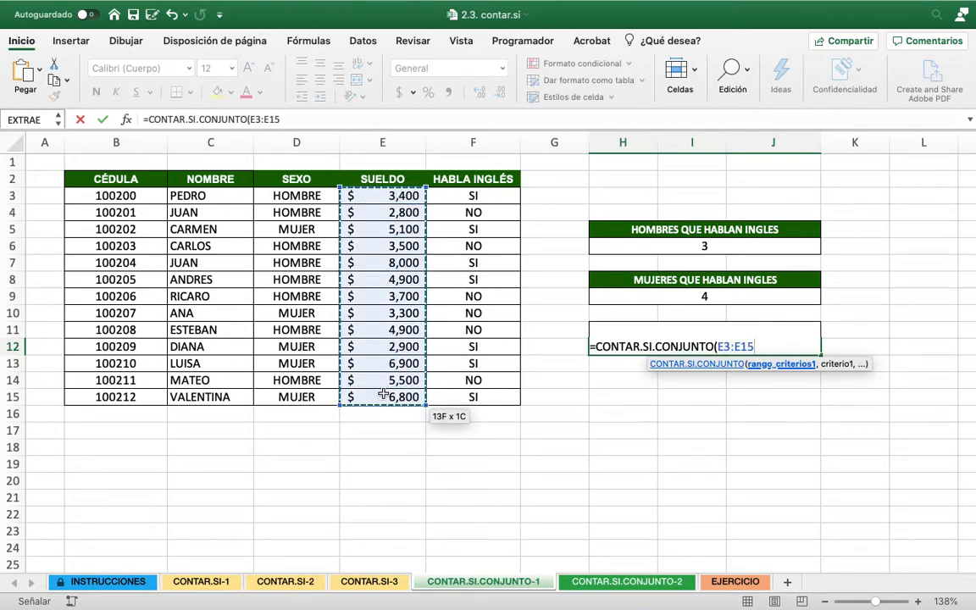
pyautogui.write(',')
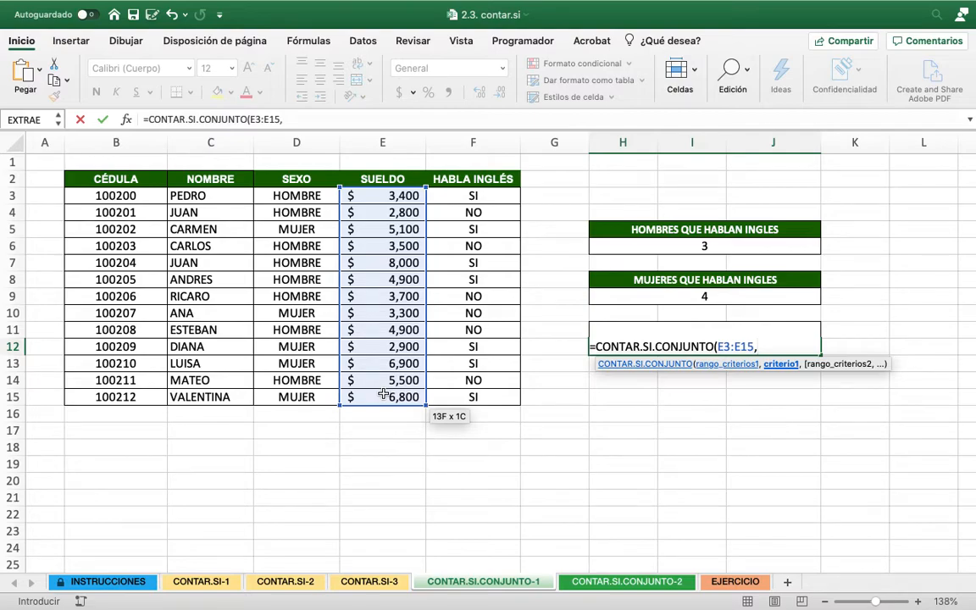
pyautogui.write('"<3500"')
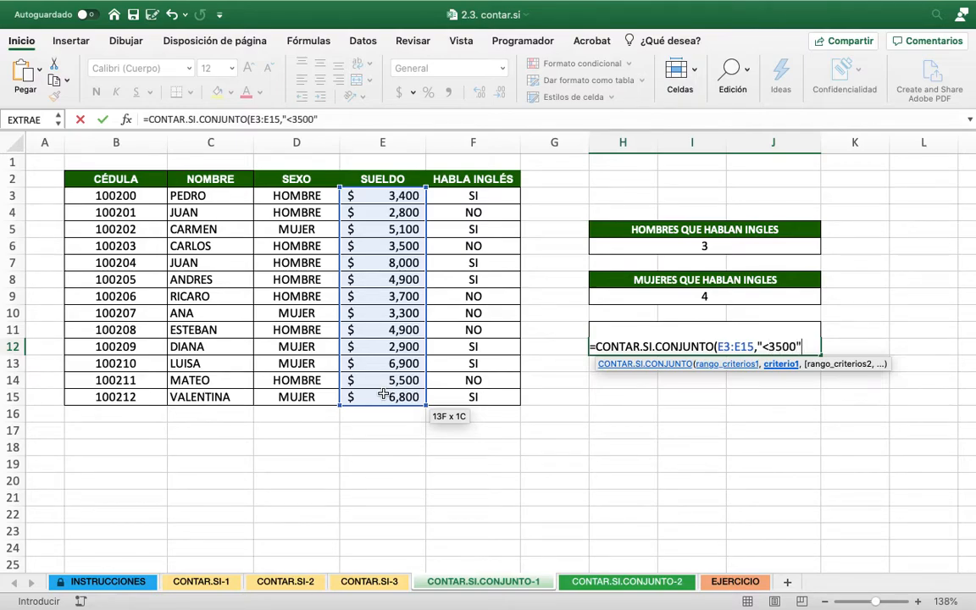
pyautogui.write(',')
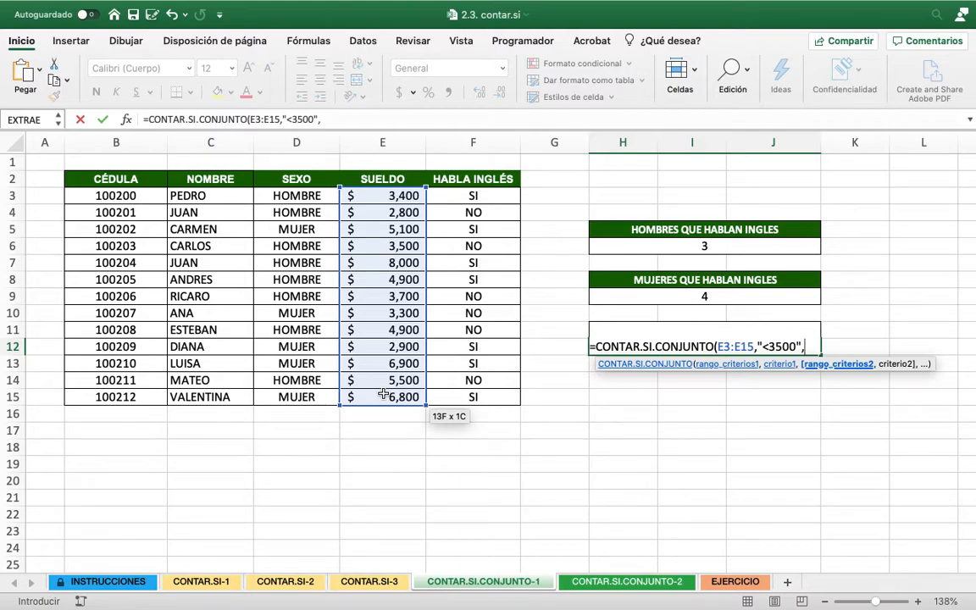
# Complete the H12 formula with second range F3:F15 and criterion "SI" to count English speakers earning under $3500
pyautogui.moveTo(473, 195); pyautogui.dragTo(474, 404)
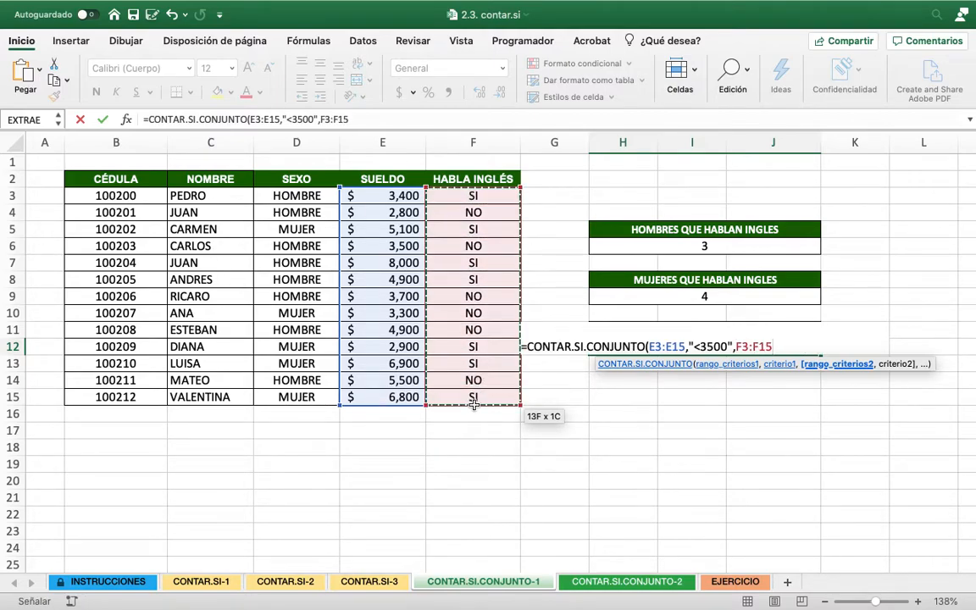
pyautogui.write(',"SI')
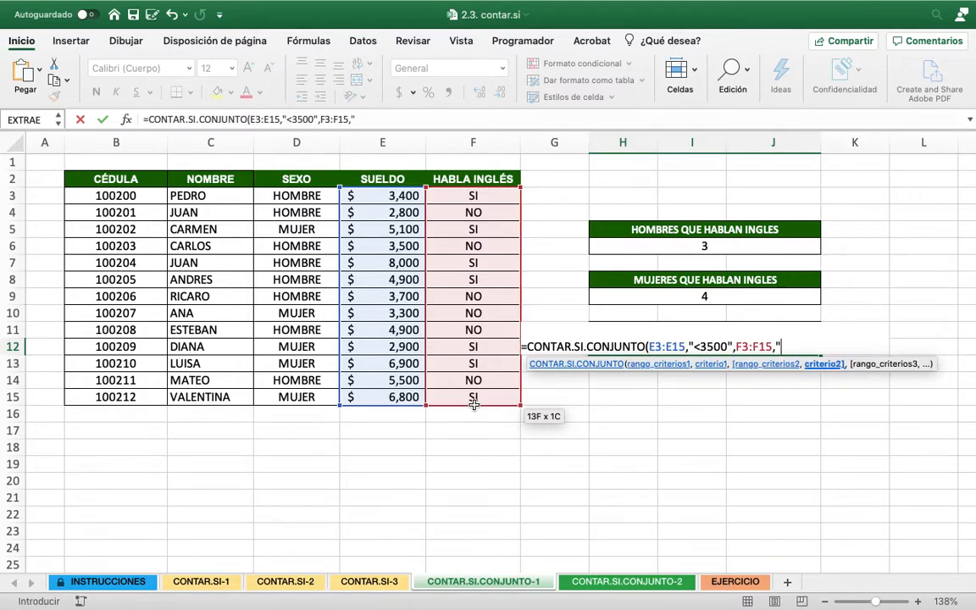
pyautogui.write('")')
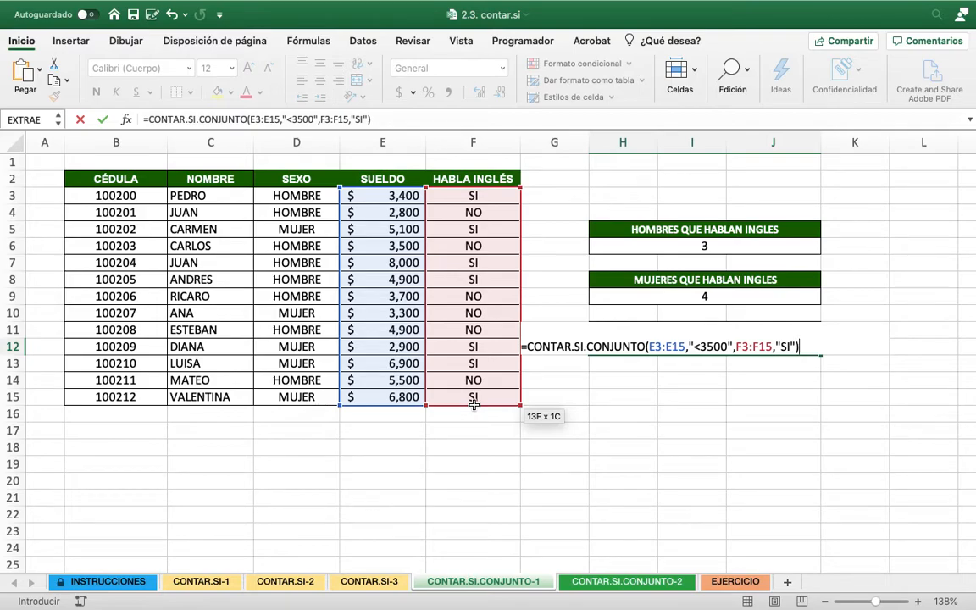
pyautogui.press('Return')
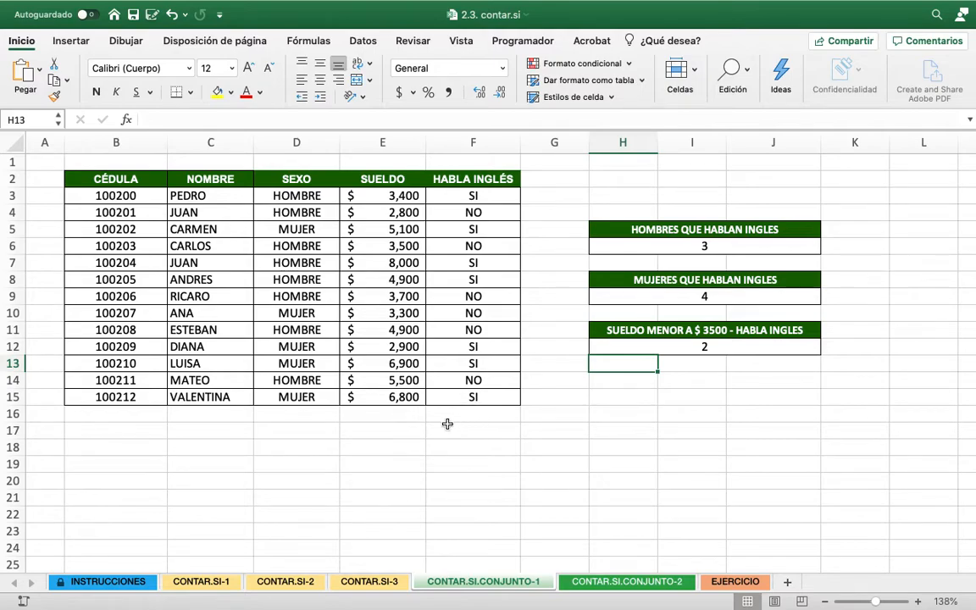
# Open the CONTAR.SI.CONJUNTO-2 sheet and examine its employee list and the requested counting criteria
pyautogui.click(617, 581)
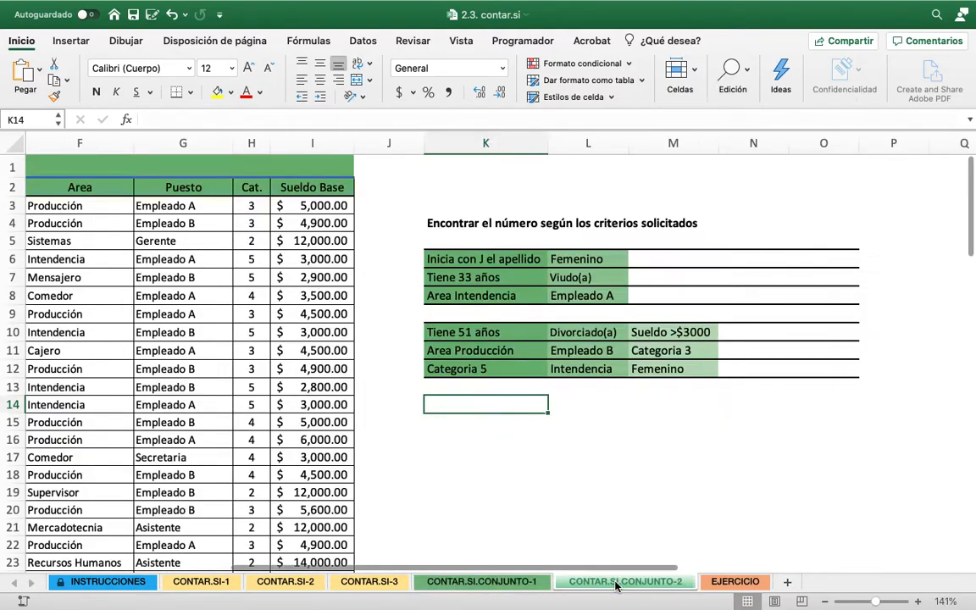
pyautogui.click(538, 329)
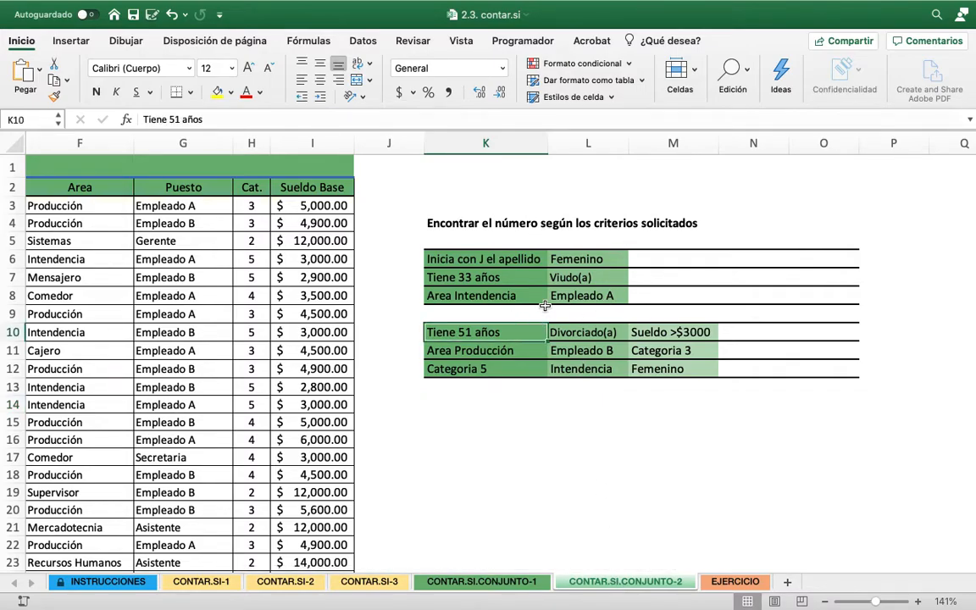
pyautogui.hscroll(-10, 545, 305)
pyautogui.scroll(-2, 545, 304)
pyautogui.scroll(-10, 545, 304)
pyautogui.scroll(5, 544, 304)
pyautogui.scroll(7, 545, 306)
pyautogui.hscroll(6, 544, 305)
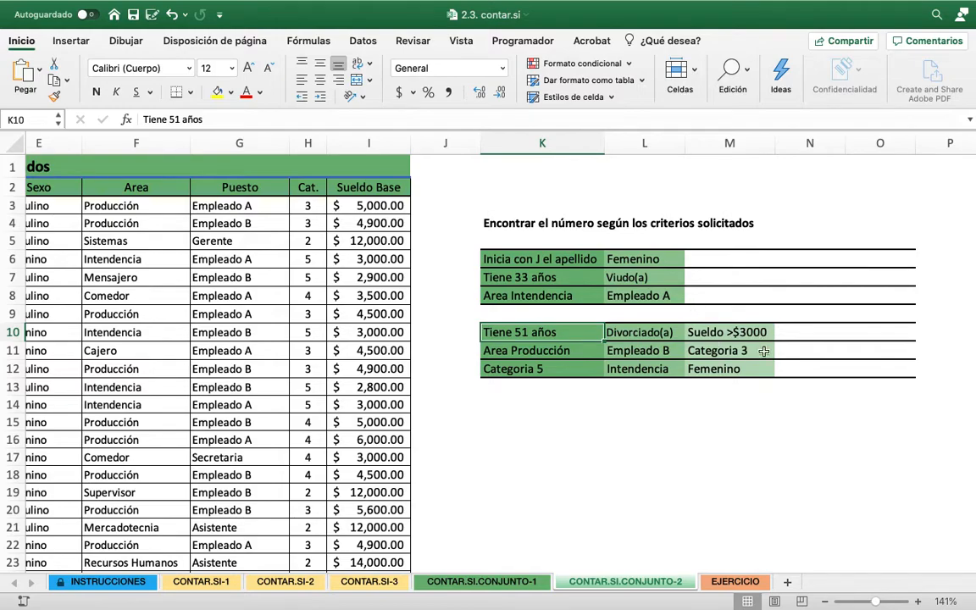
# Start a CONTAR.SI.CONJUNTO formula in M6 for the women whose surname begins with J
pyautogui.click(719, 257)
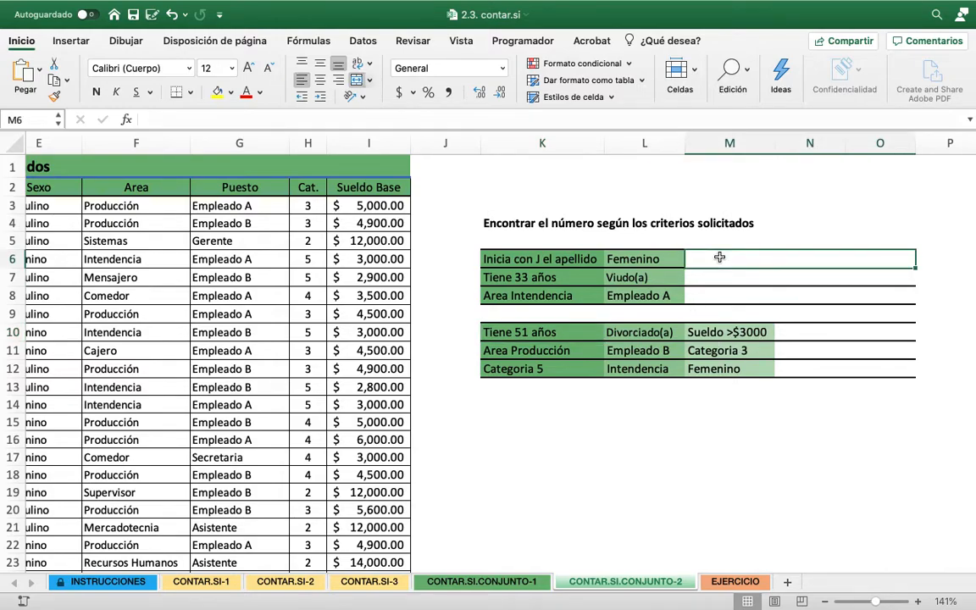
pyautogui.write('=CON')
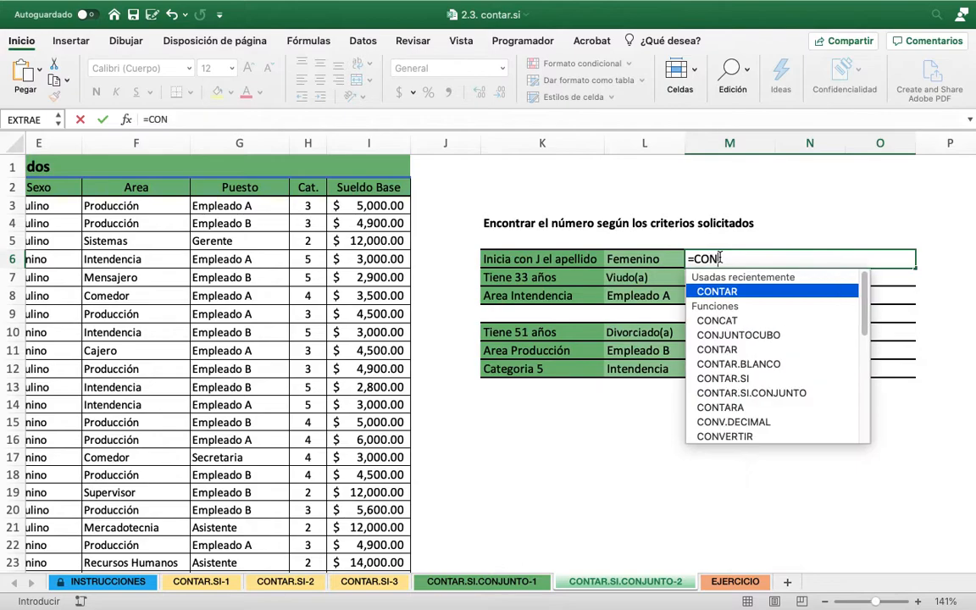
pyautogui.write('TAR')
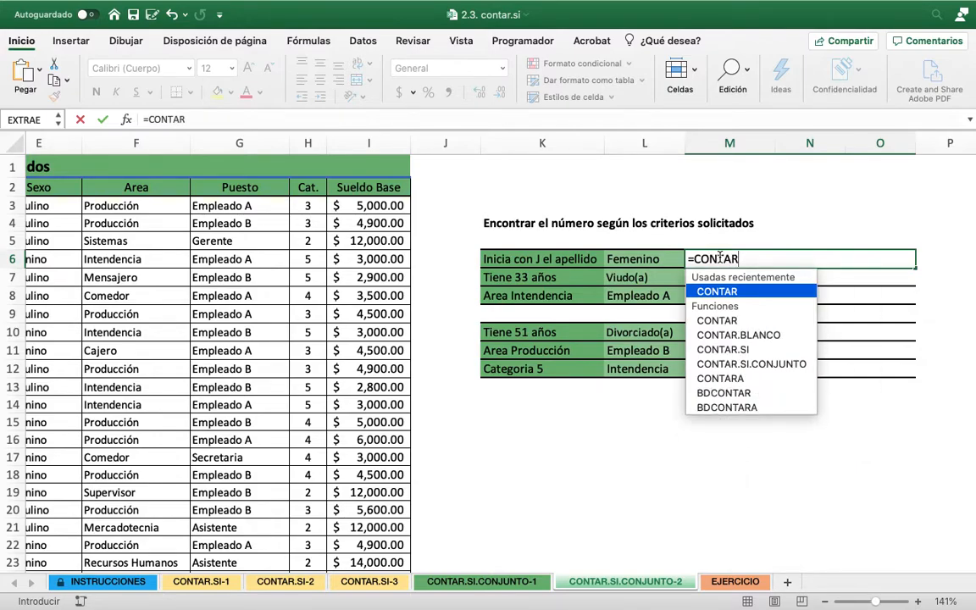
pyautogui.write('.SI(')
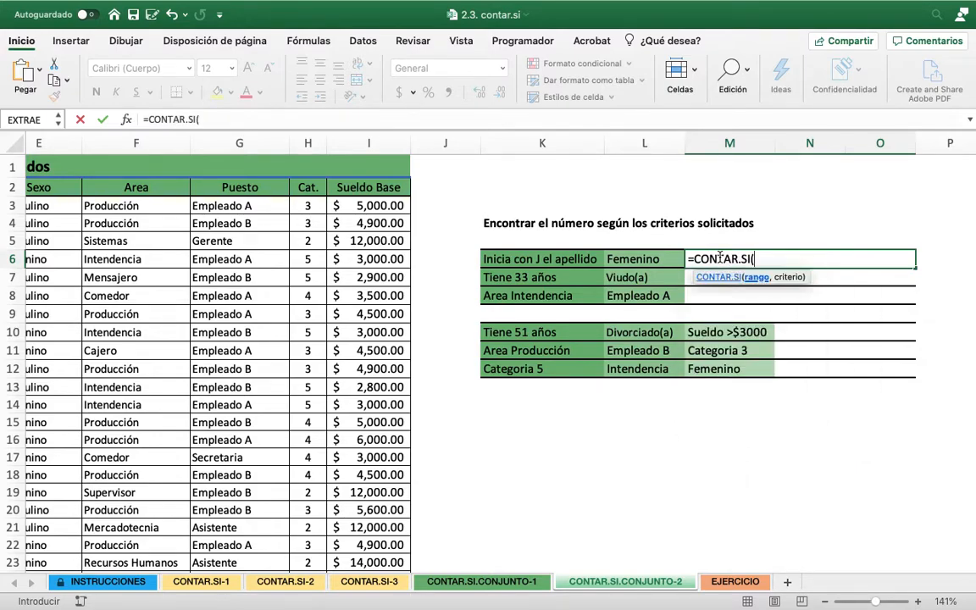
pyautogui.press('BackSpace')
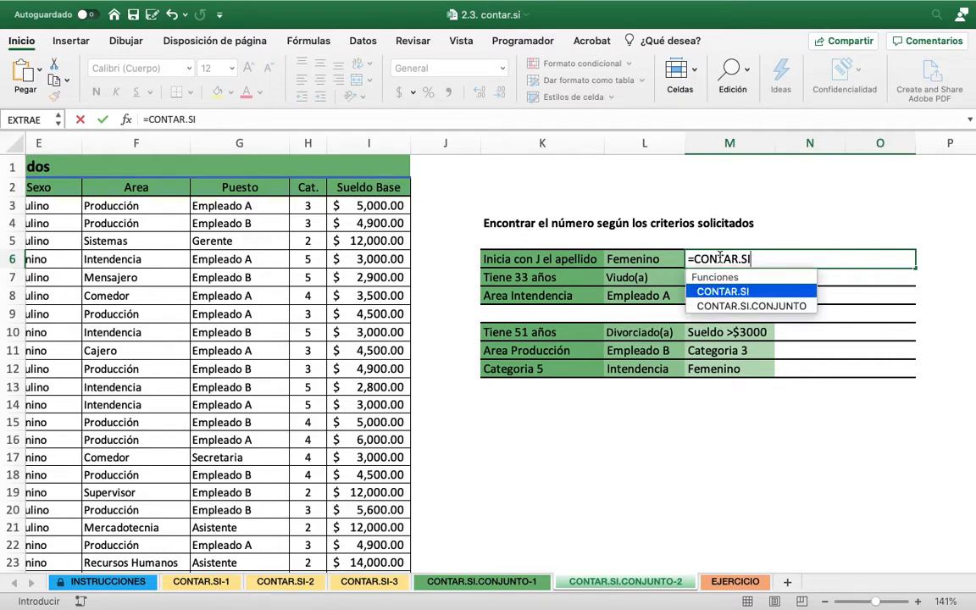
pyautogui.write('.CO')
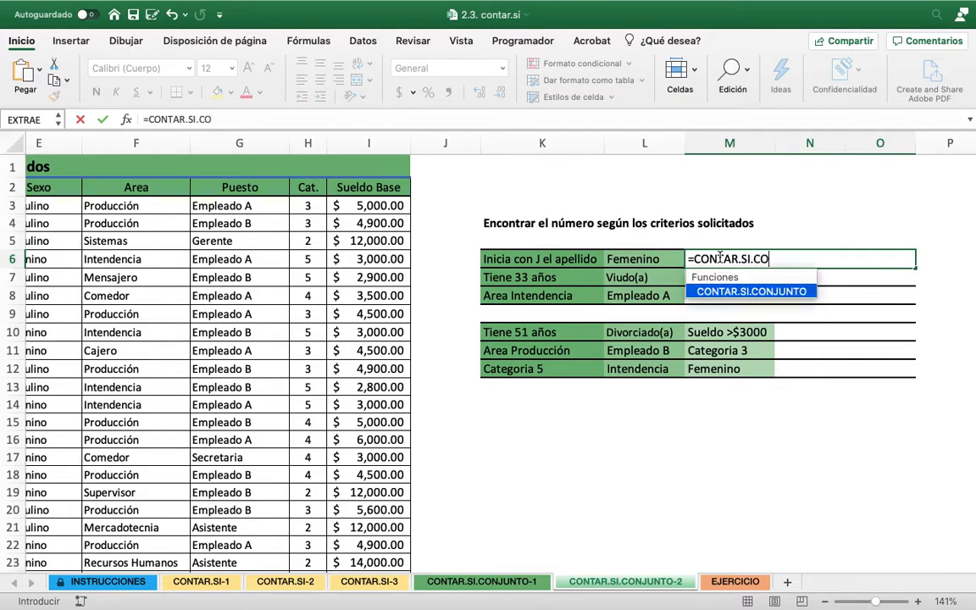
pyautogui.write('NJUNTO(')
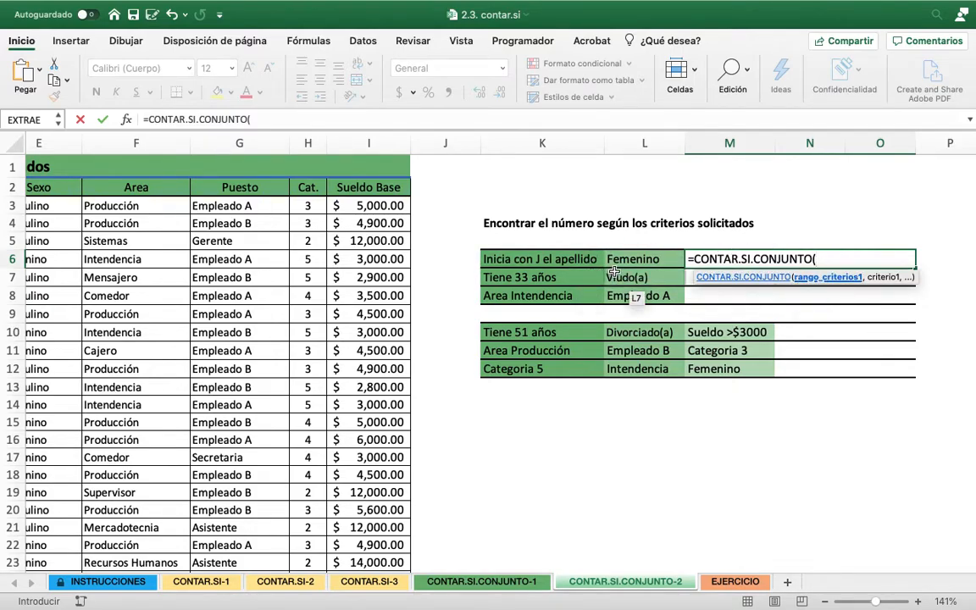
# Set the Nombre data A3:A75 as the first criteria range of the M6 formula
pyautogui.hscroll(-3, 593, 279)
pyautogui.hscroll(-3, 616, 269)
pyautogui.scroll(1, 616, 269)
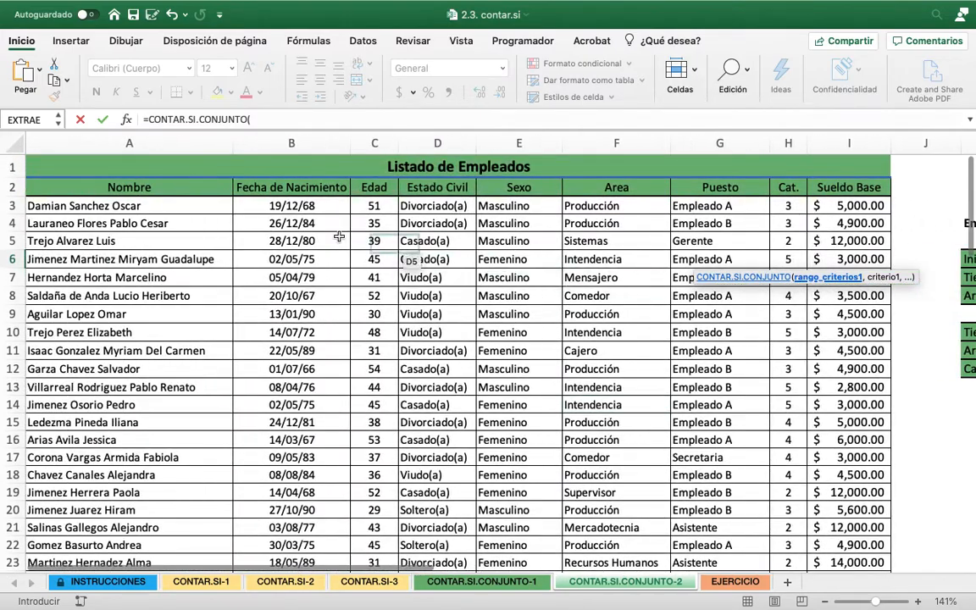
pyautogui.click(188, 207)
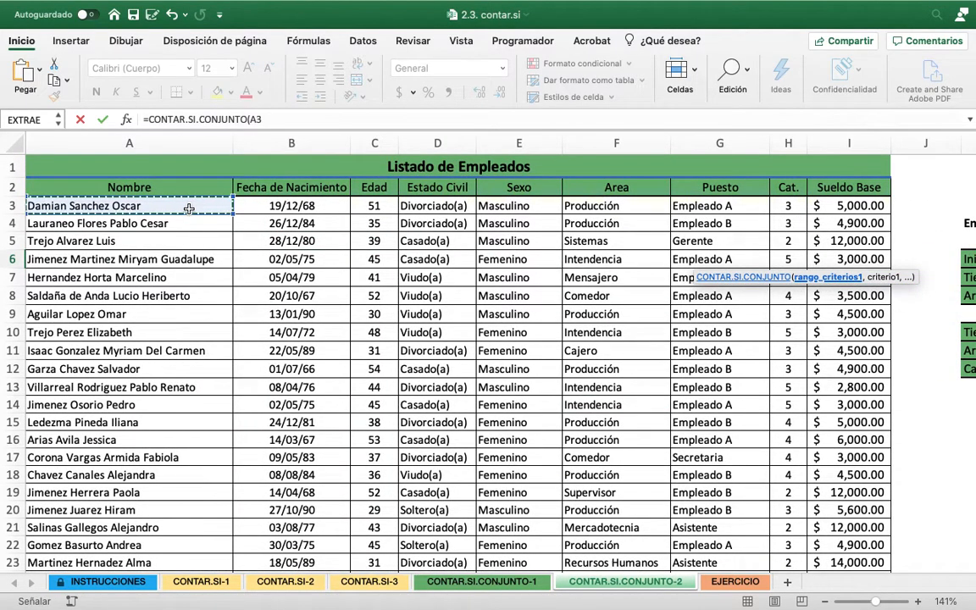
pyautogui.hotkey('ctrl', 'shift', 'Down')
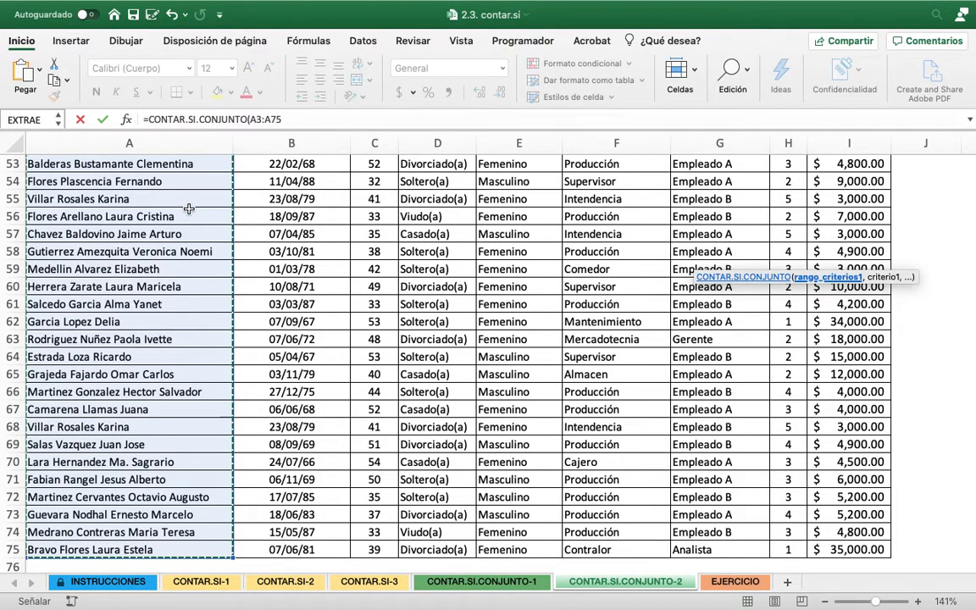
pyautogui.scroll(15, 339, 211)
pyautogui.hscroll(3, 338, 212)
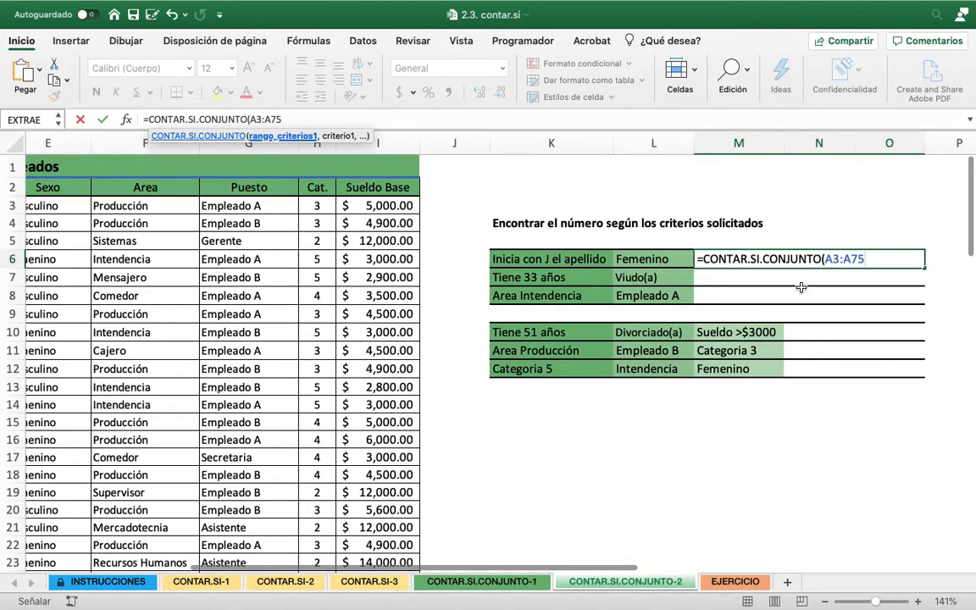
pyautogui.hscroll(1, 838, 303)
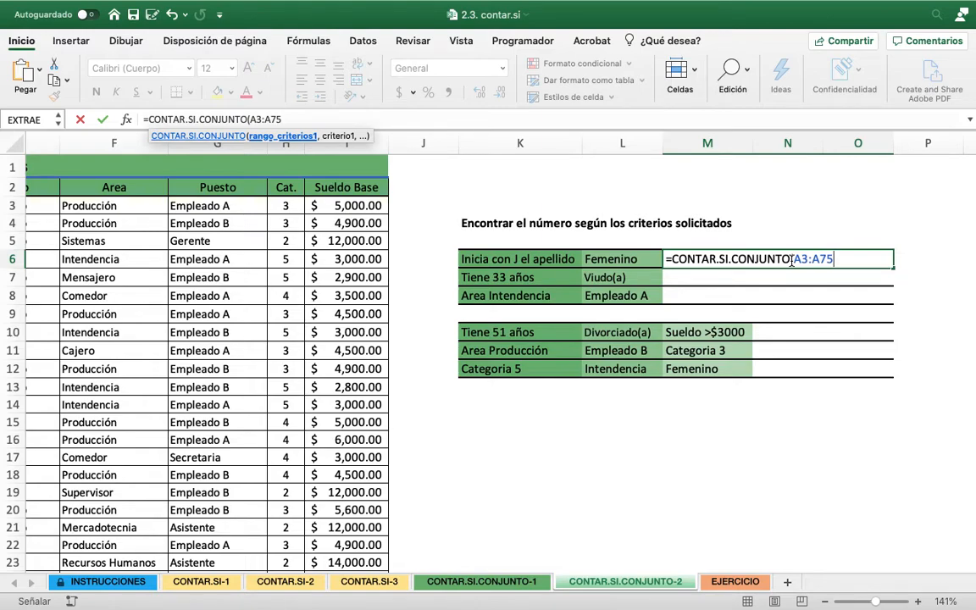
# Enter "J*" as the first criterion of the M6 formula to match surnames beginning with J
pyautogui.write(',')
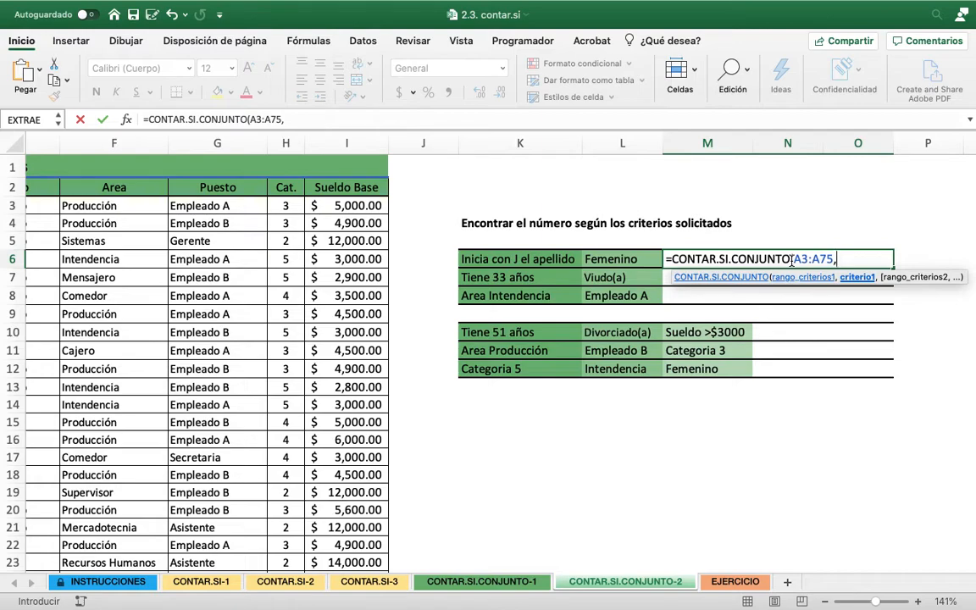
pyautogui.write('"J*"')
pyautogui.write(',')
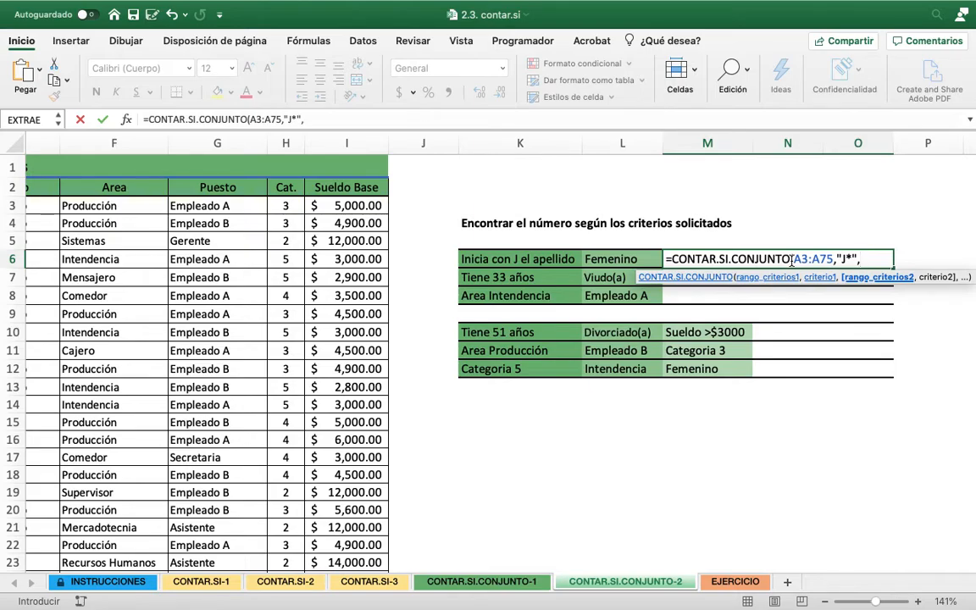
# Set the Sexo data E3:E75 as the second criteria range of the M6 formula
pyautogui.hscroll(-3, 775, 388)
pyautogui.hscroll(-2, 774, 388)
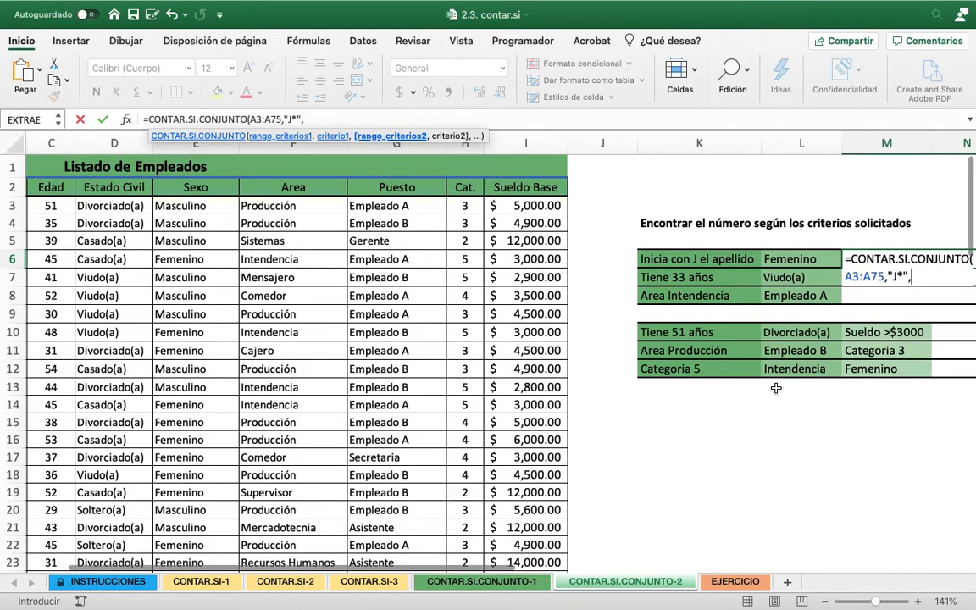
pyautogui.hscroll(3, 774, 388)
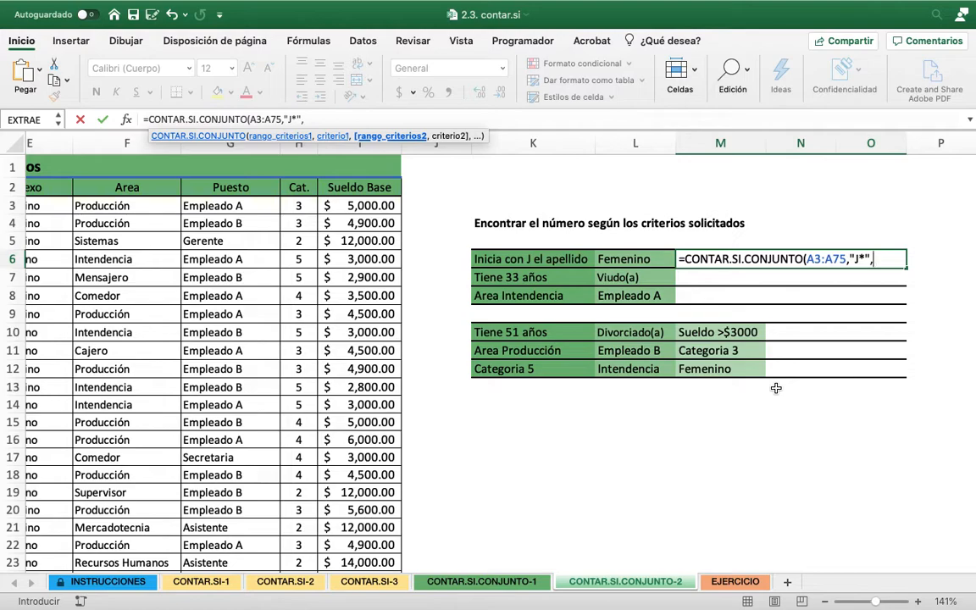
pyautogui.write('E')
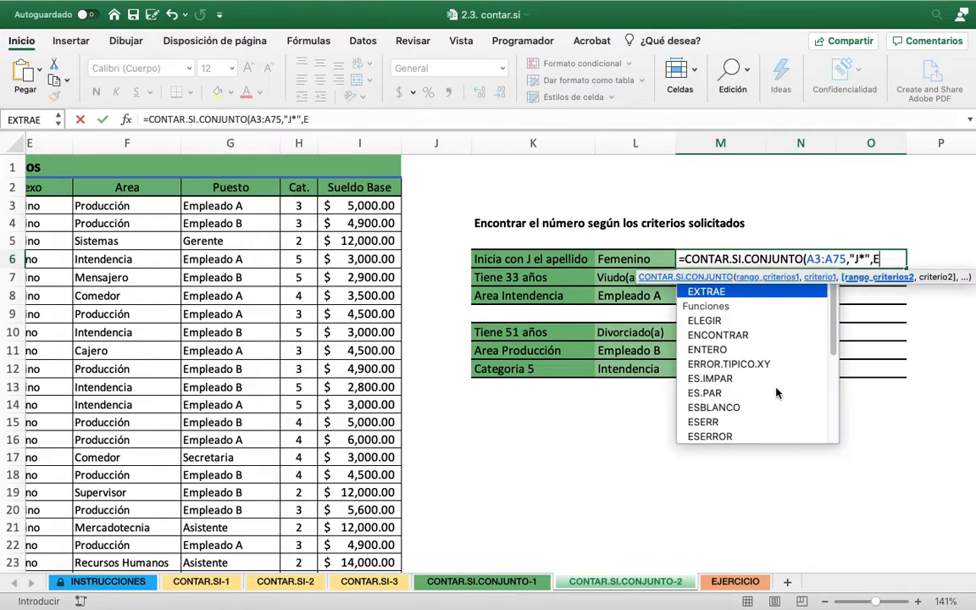
pyautogui.write('3:E7')
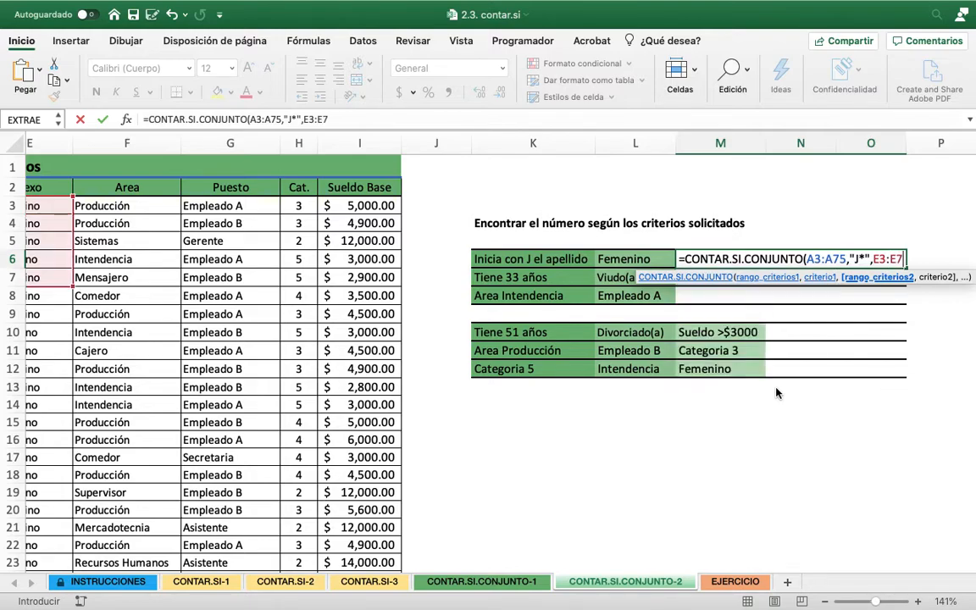
pyautogui.write('5')
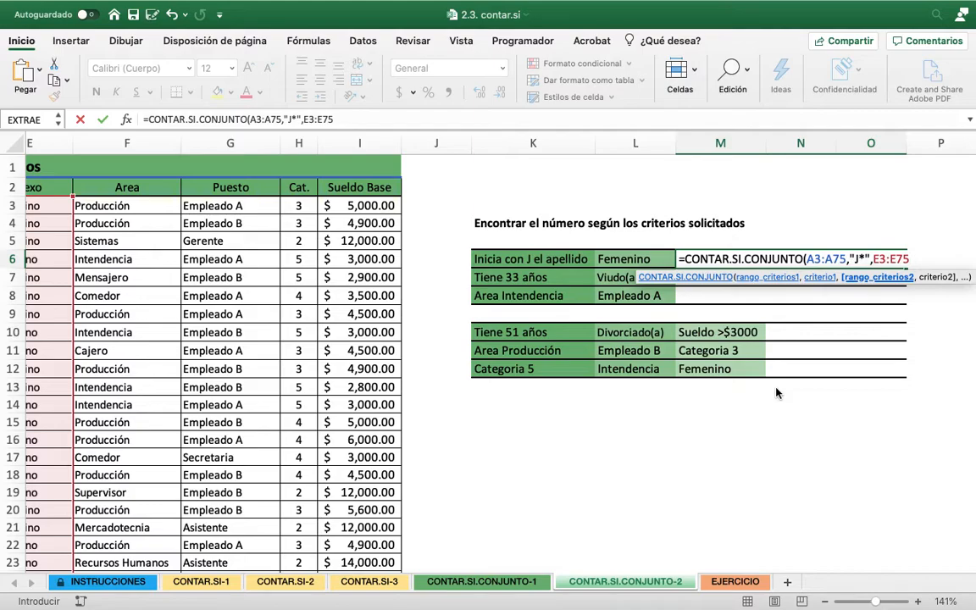
pyautogui.write(',"')
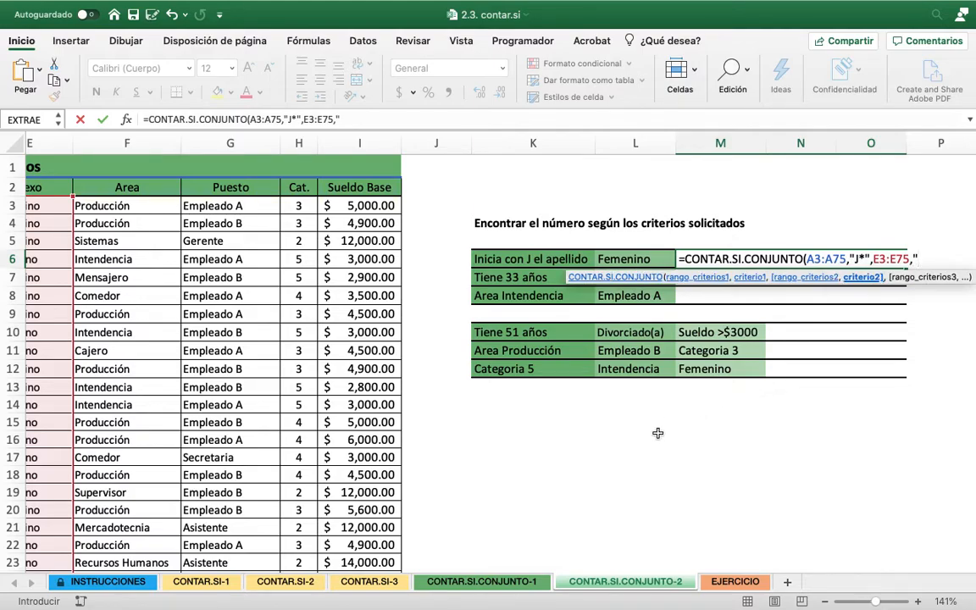
# Enter "FEMENINO" as the second criterion and complete the M6 formula
pyautogui.hscroll(-3, 658, 434)
pyautogui.hscroll(3, 658, 433)
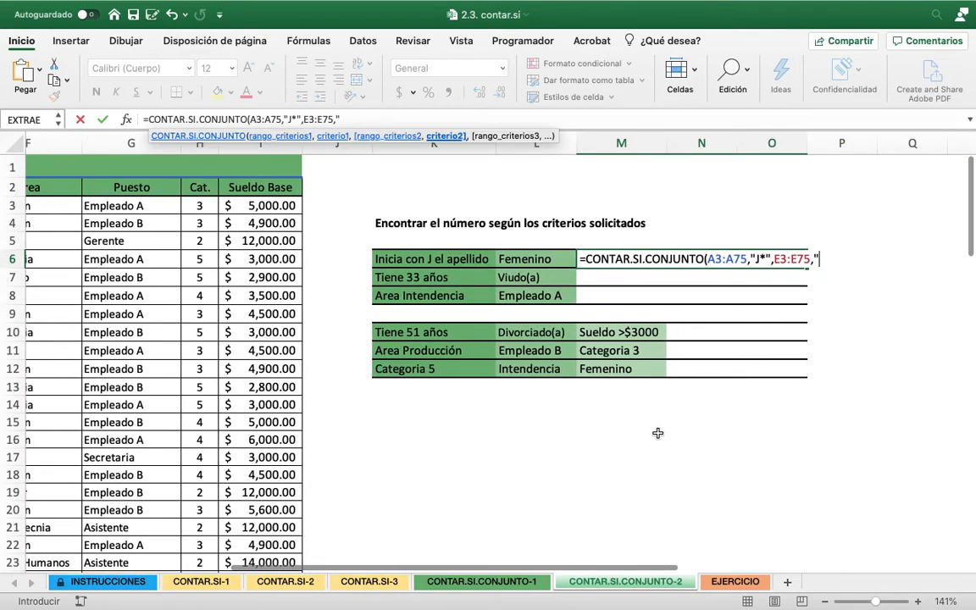
pyautogui.write('FEMENIN')
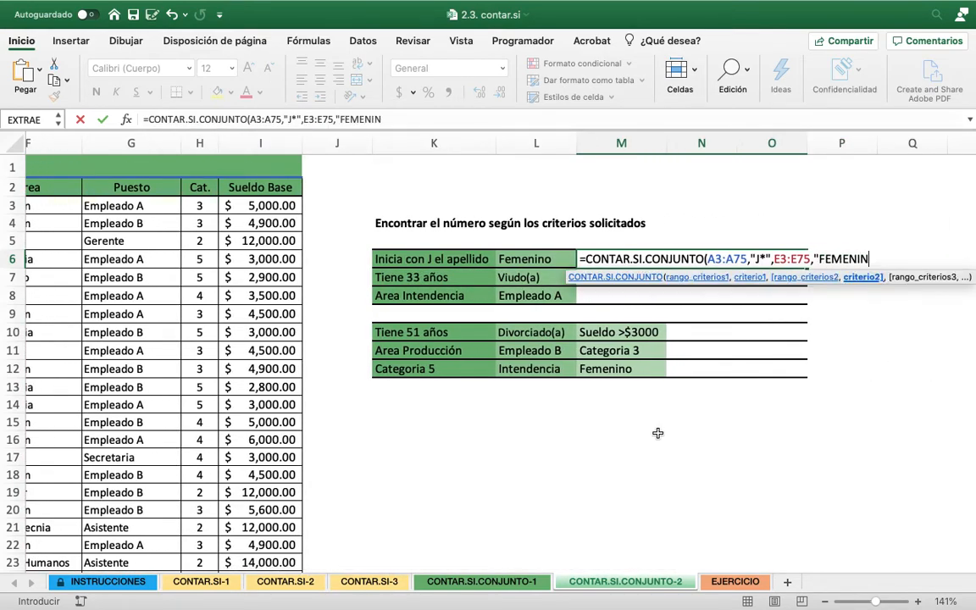
pyautogui.write('O")')
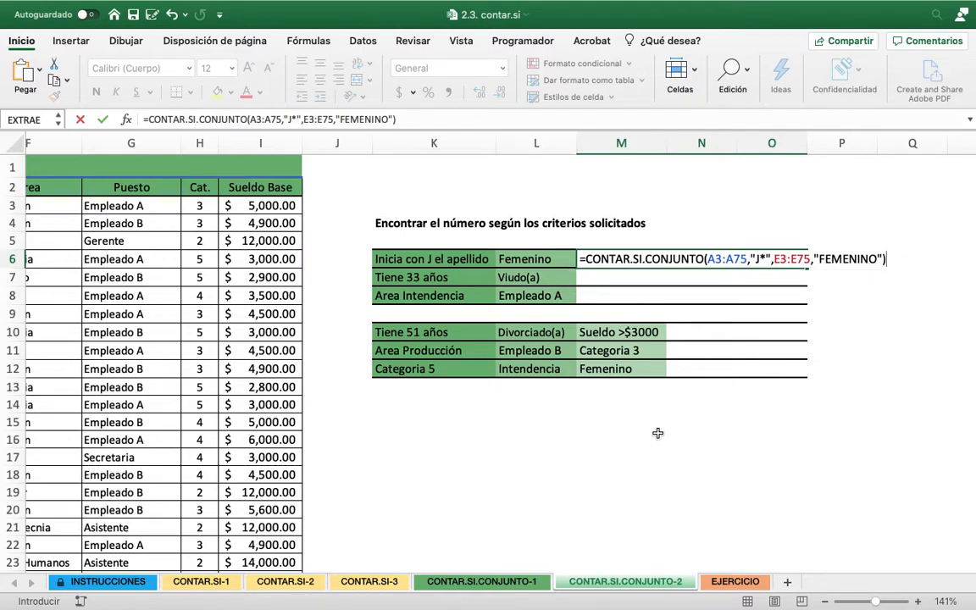
pyautogui.press('Return')
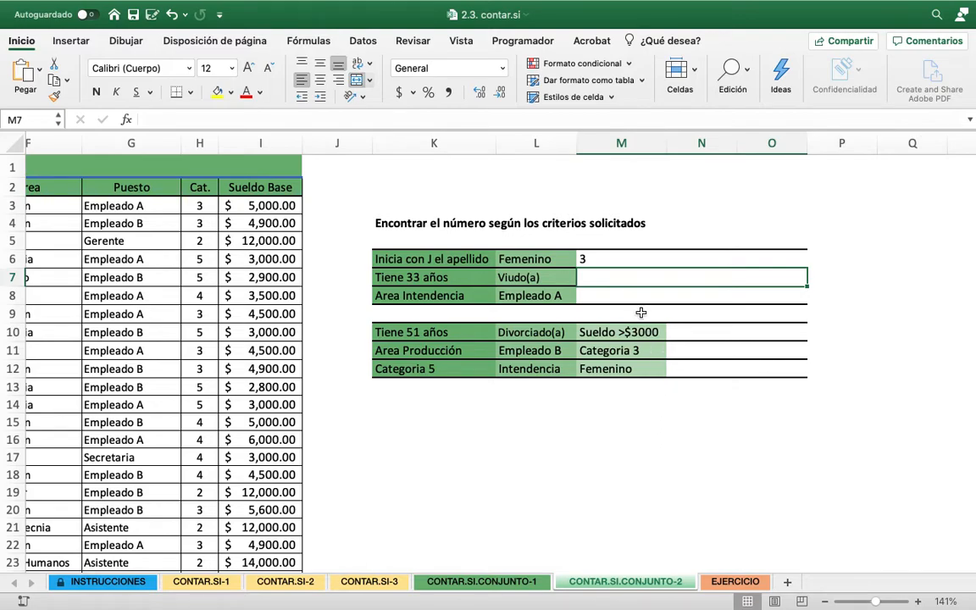
# Start a CONTAR.SI.CONJUNTO formula in M7 for the count of widowed employees aged 33
pyautogui.click(592, 260)
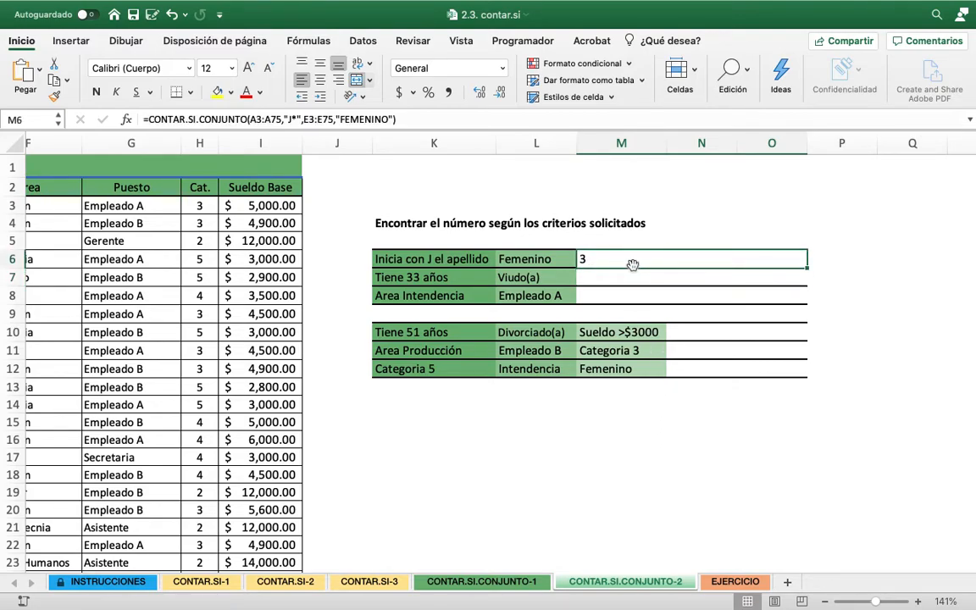
pyautogui.click(613, 276)
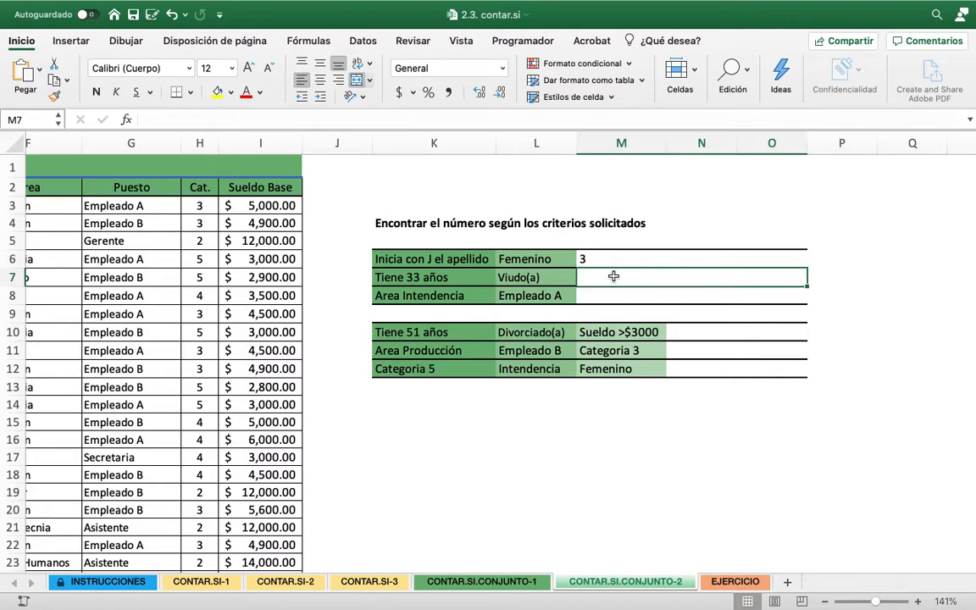
pyautogui.hscroll(-2, 613, 276)
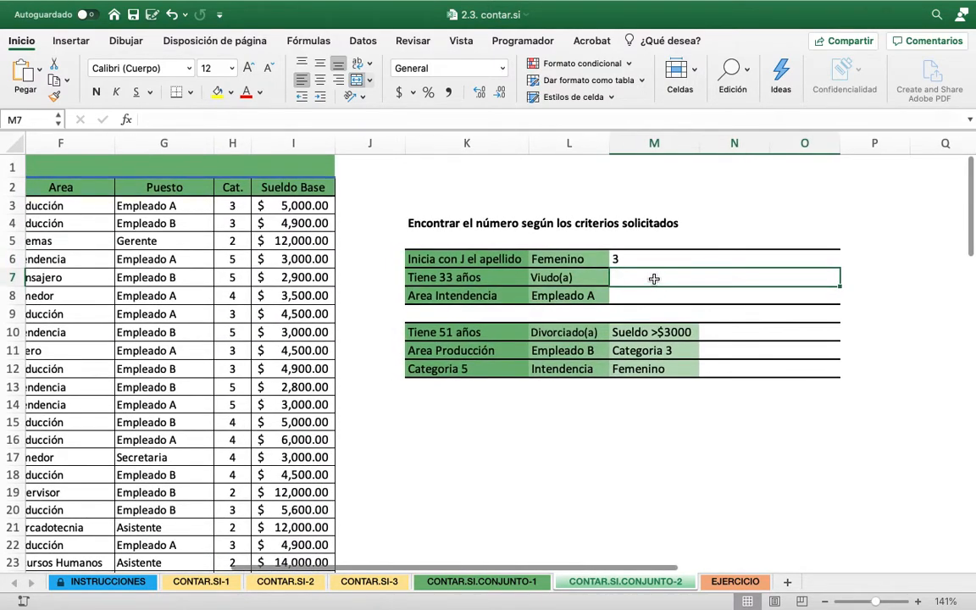
pyautogui.hscroll(-3, 654, 278)
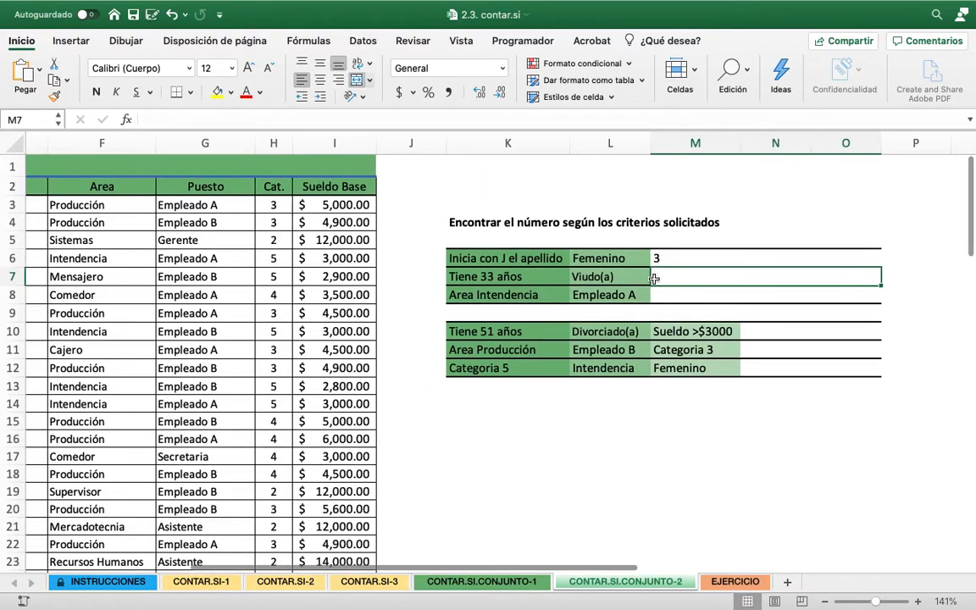
pyautogui.hscroll(-10, 654, 279)
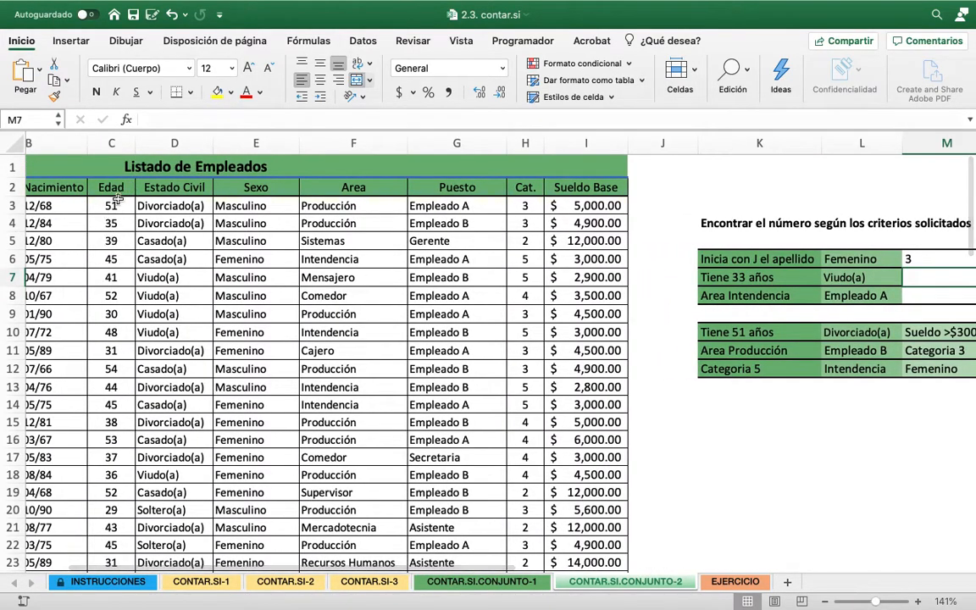
pyautogui.hscroll(1, 164, 257)
pyautogui.hscroll(15, 164, 258)
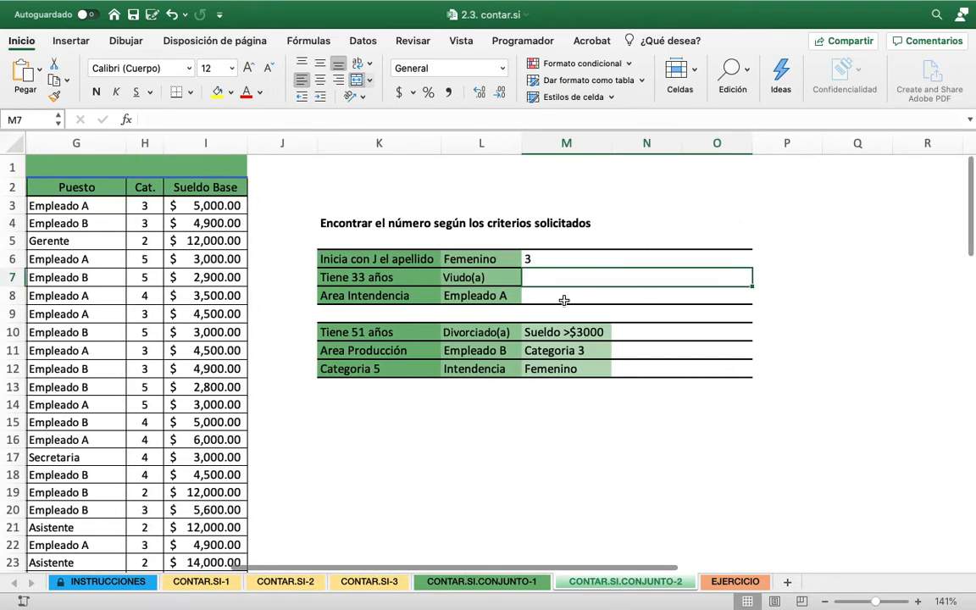
pyautogui.write('=CON')
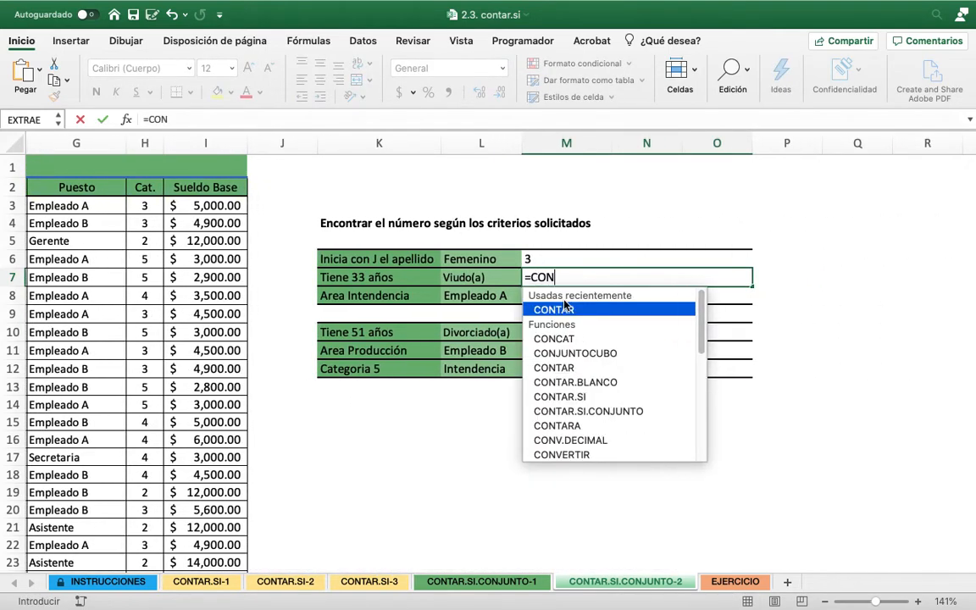
pyautogui.write('TAR.SI.')
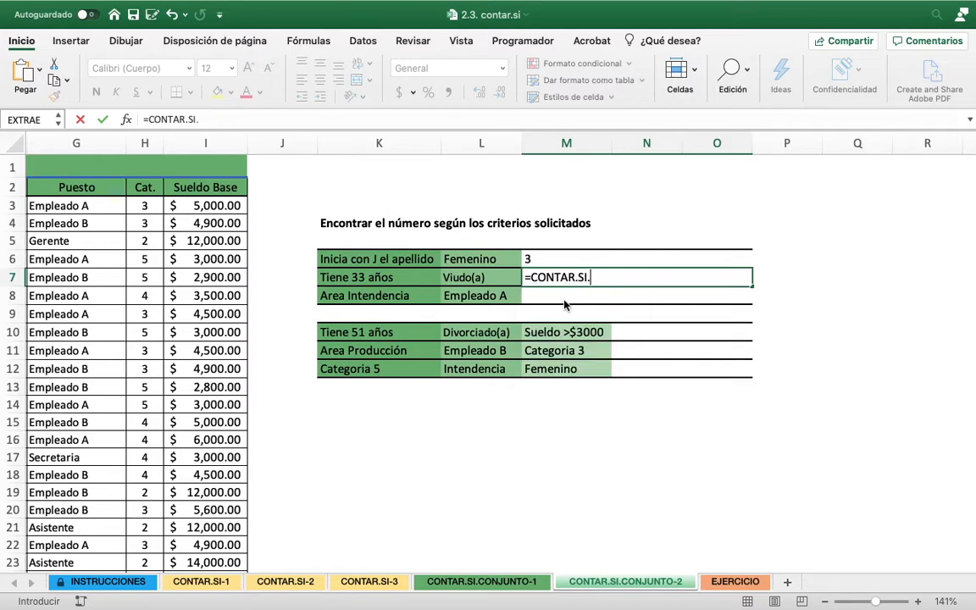
pyautogui.write('CONJUN')
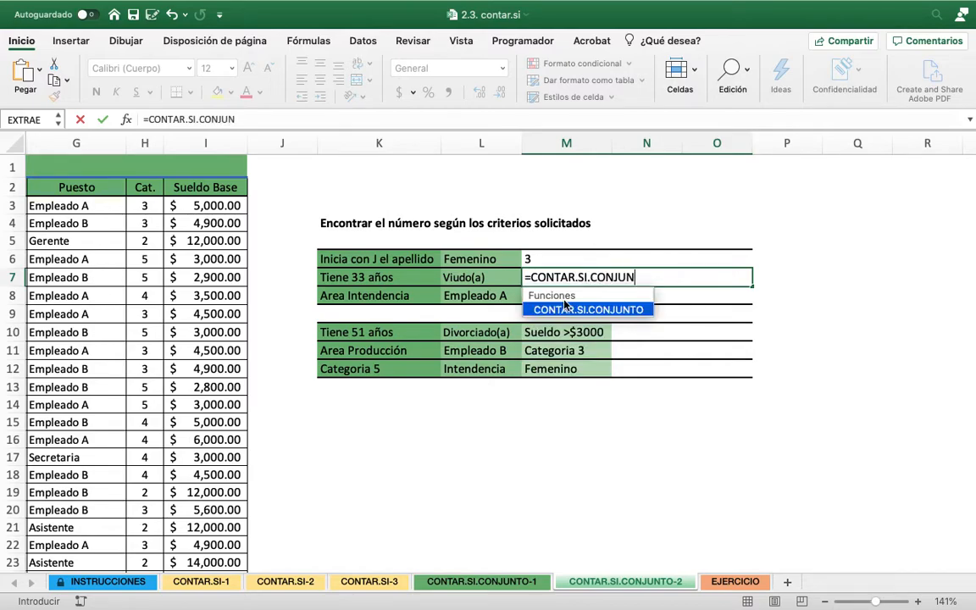
pyautogui.write('TO(')
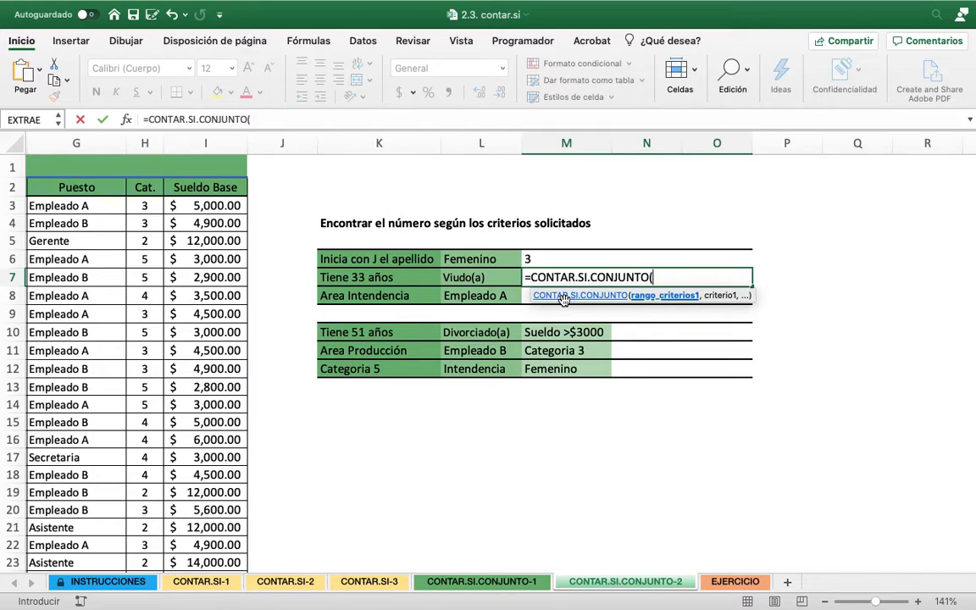
pyautogui.write('C3:C75')
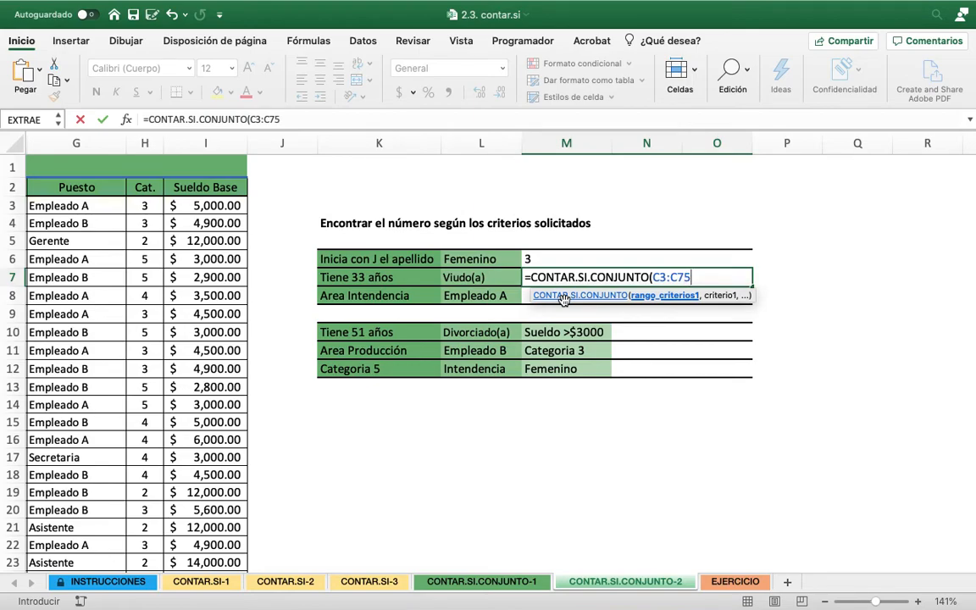
pyautogui.write(',33')
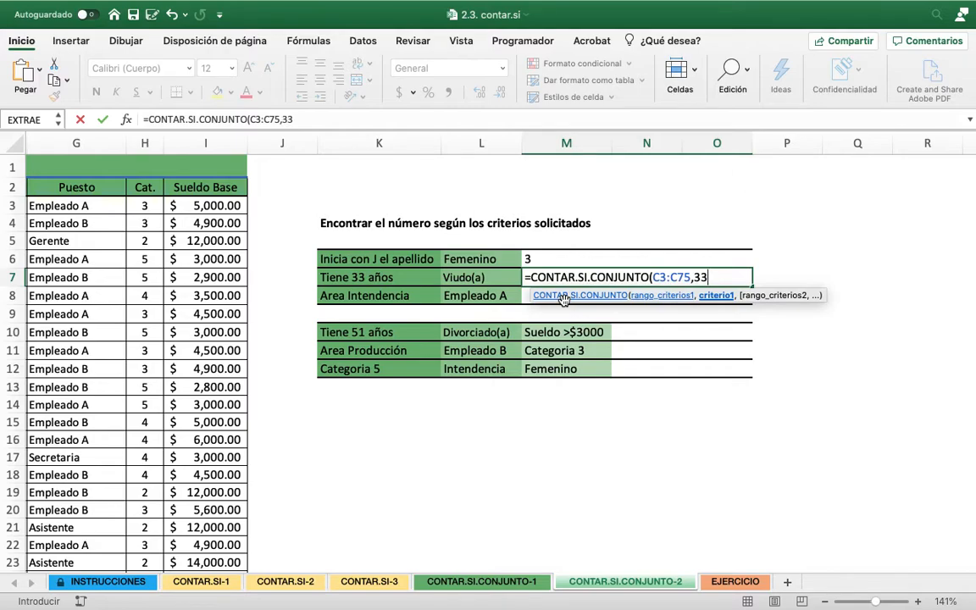
pyautogui.write(',')
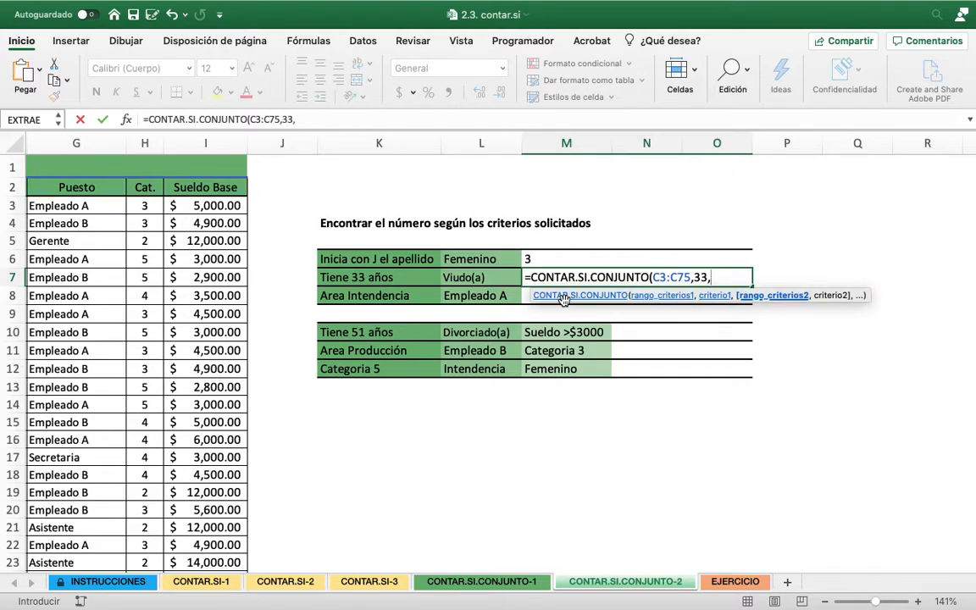
# Set the Estado Civil data D3:D75 as the second criteria range of the M7 formula
pyautogui.hscroll(-5, 568, 313)
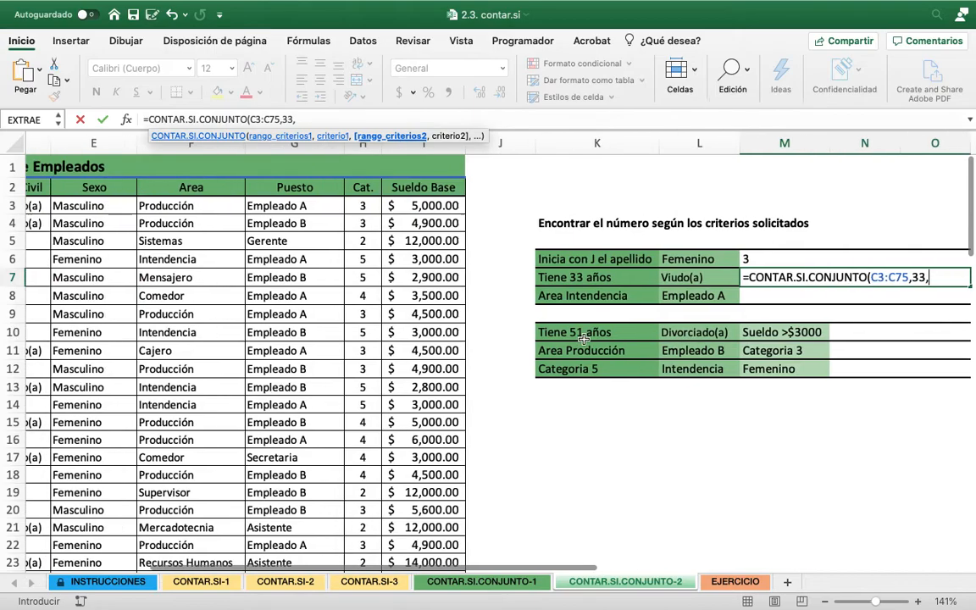
pyautogui.hscroll(-4, 583, 337)
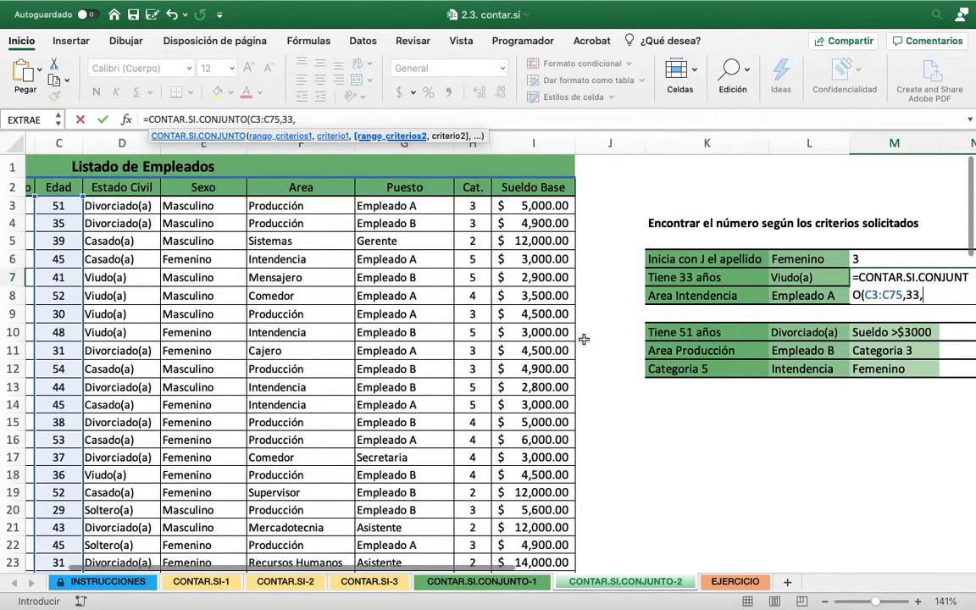
pyautogui.hscroll(5, 583, 339)
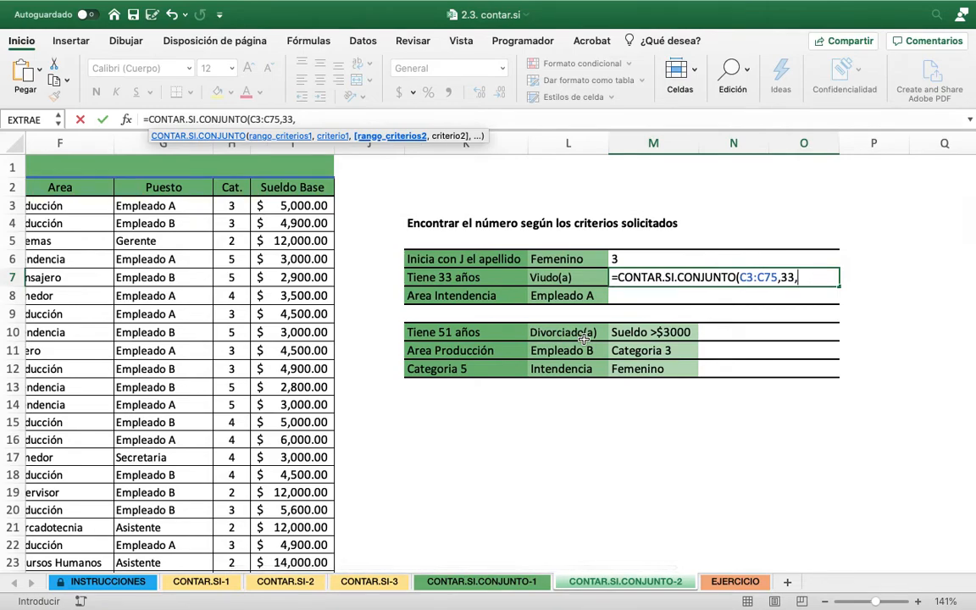
pyautogui.write('D3')
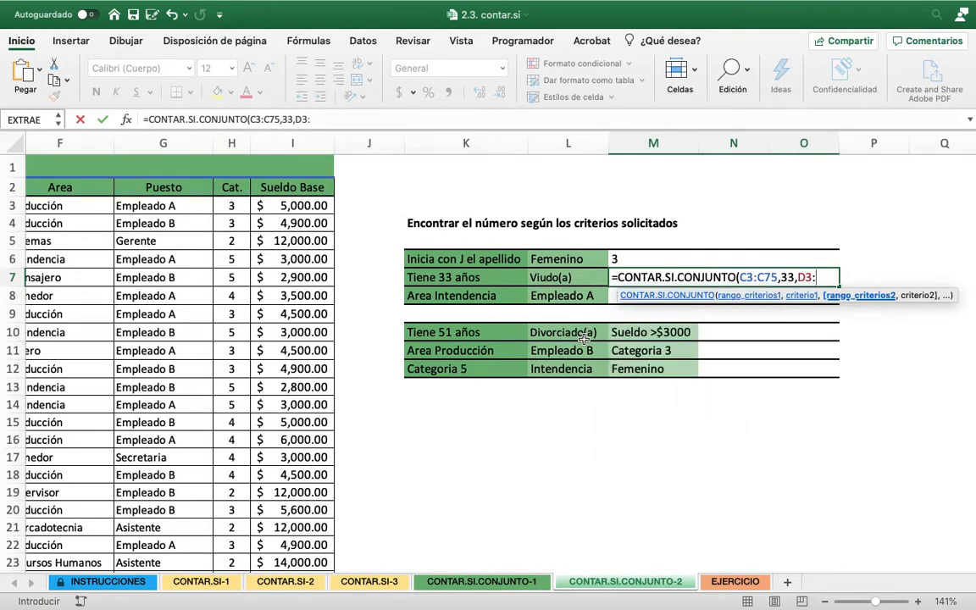
pyautogui.write(':D75,')
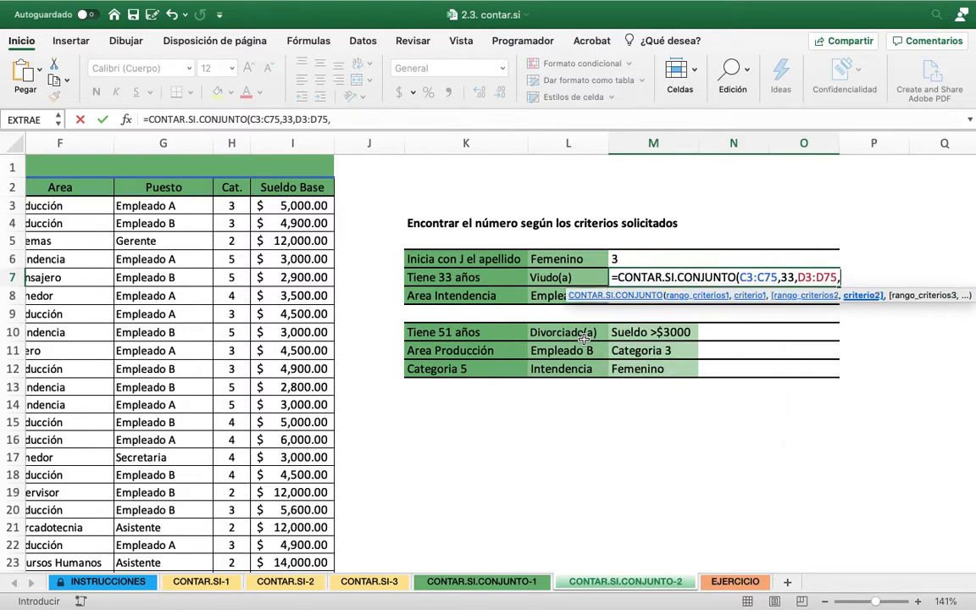
pyautogui.write('"Viudo(a')
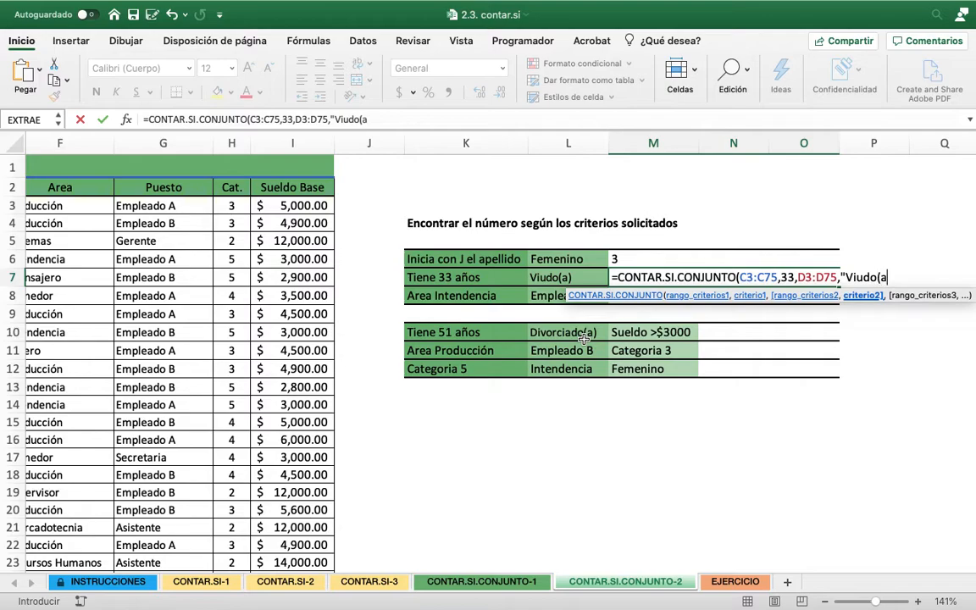
pyautogui.write(')")')
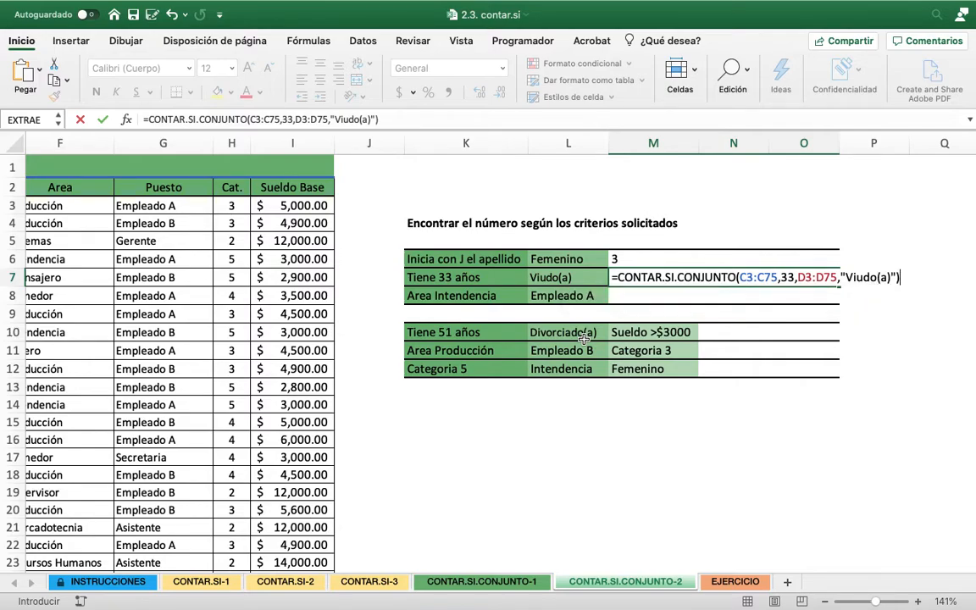
# Enter "Viudo(a)" as the second criterion and complete the M7 formula
pyautogui.press('Return')
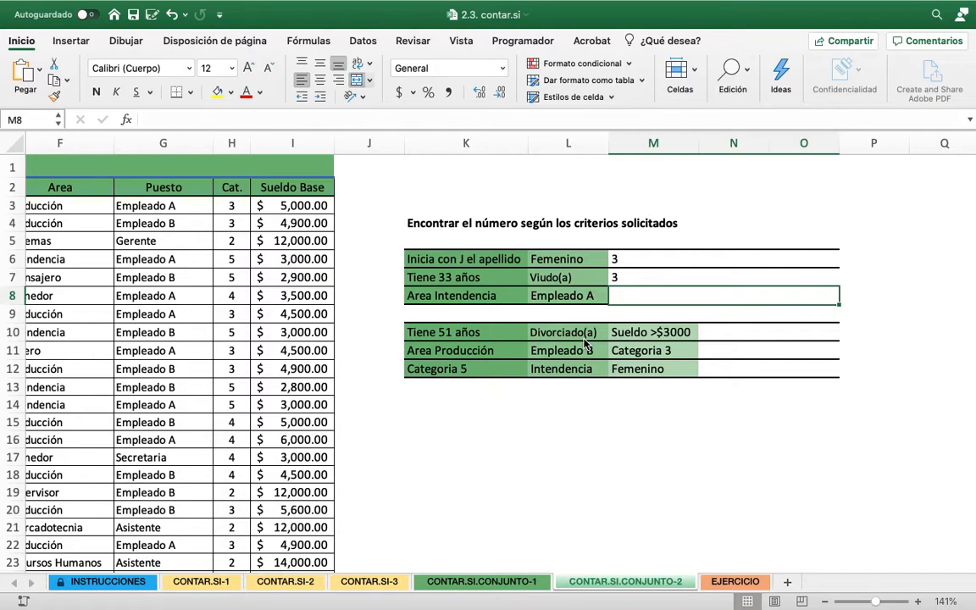
# Start a CONTAR.SI.CONJUNTO formula in M8 with the Area data F3:F75 as the first criteria range
pyautogui.hscroll(-2, 584, 340)
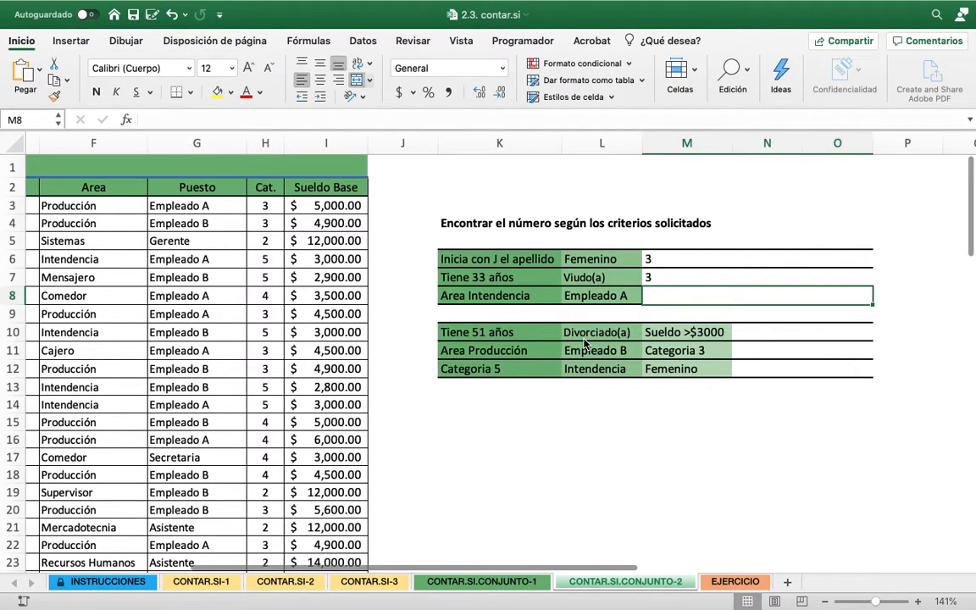
pyautogui.write('=')
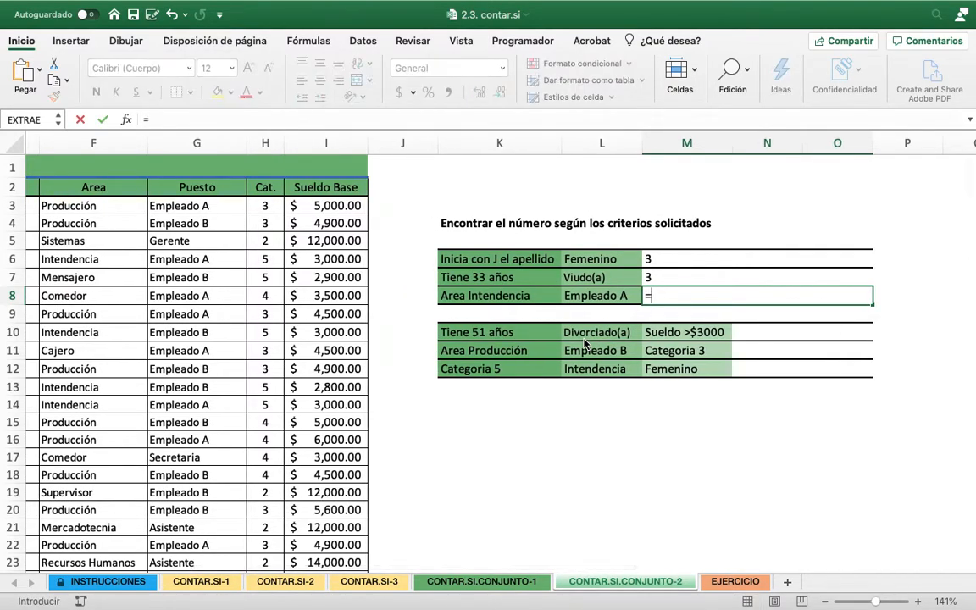
pyautogui.write('CONTAR.S')
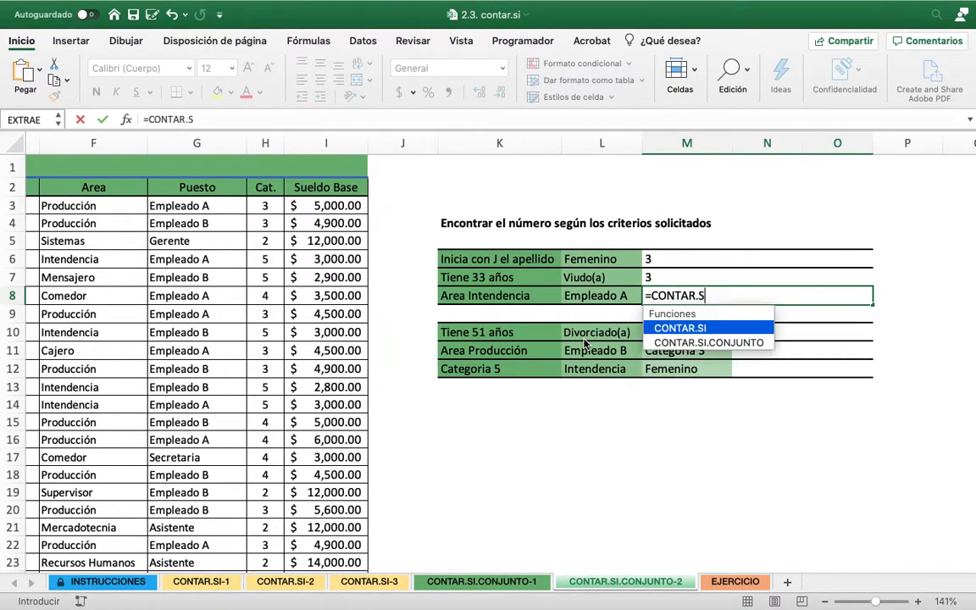
pyautogui.write('I.CONJUN')
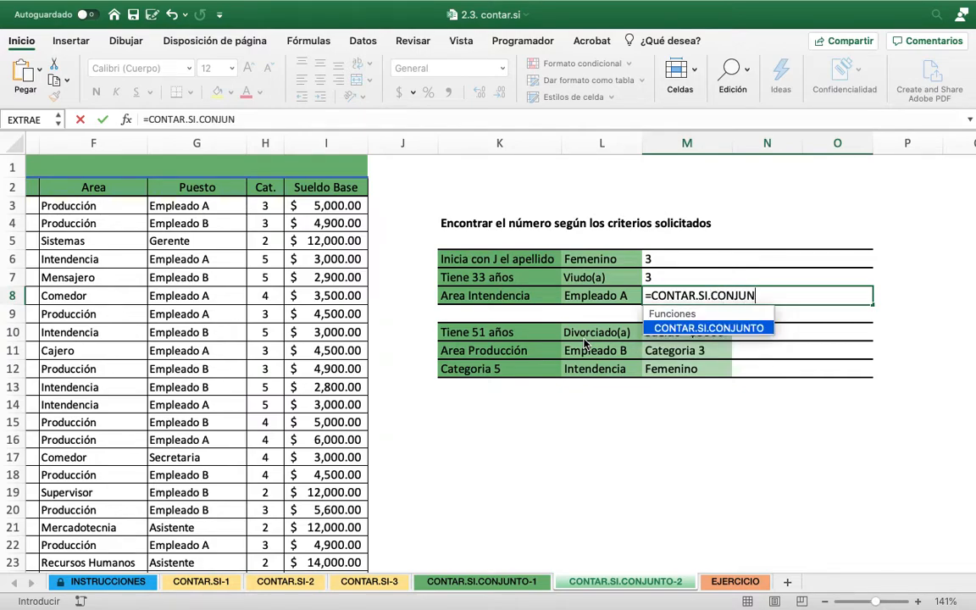
pyautogui.write('TO(')
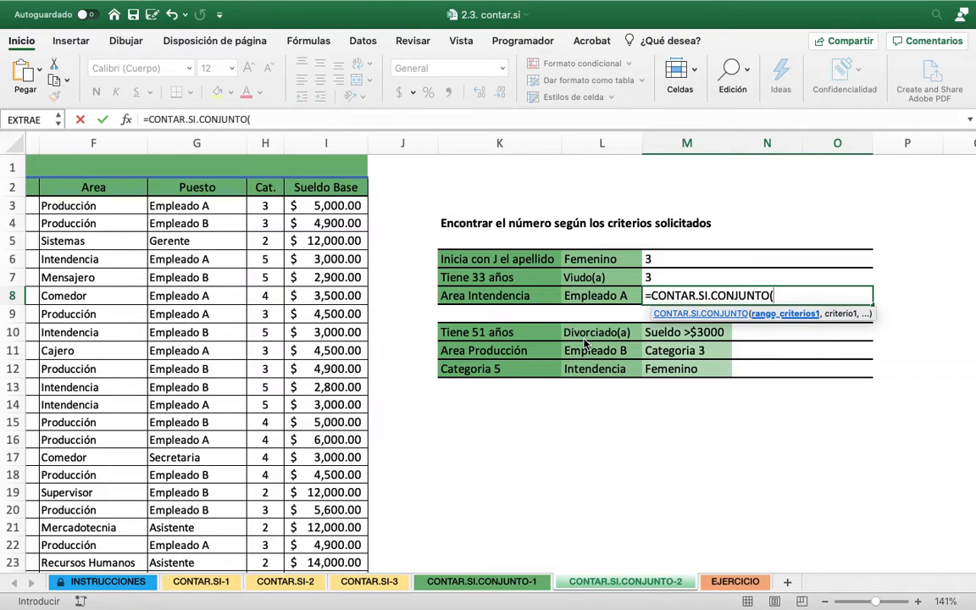
pyautogui.write('F3')
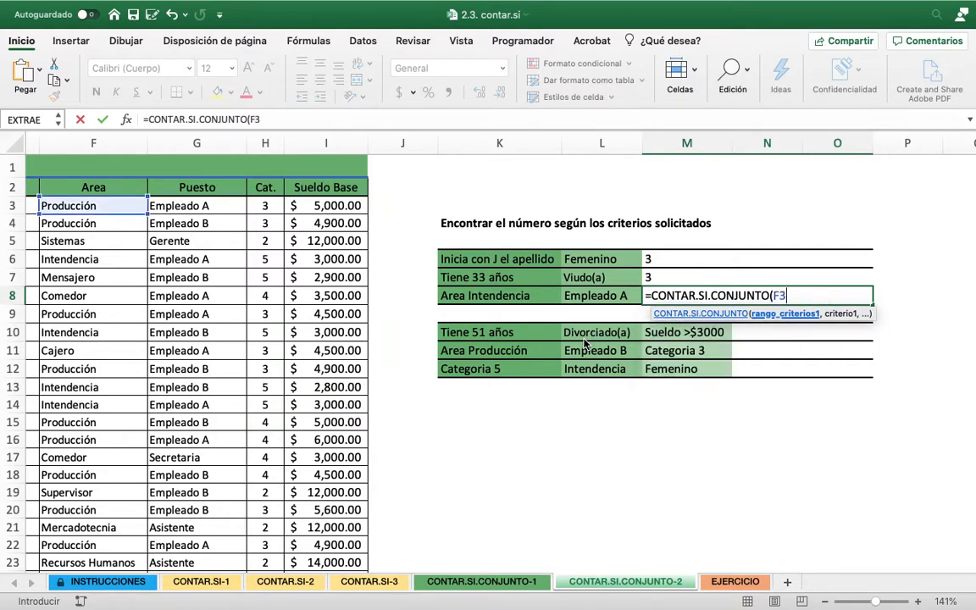
pyautogui.write(':F75')
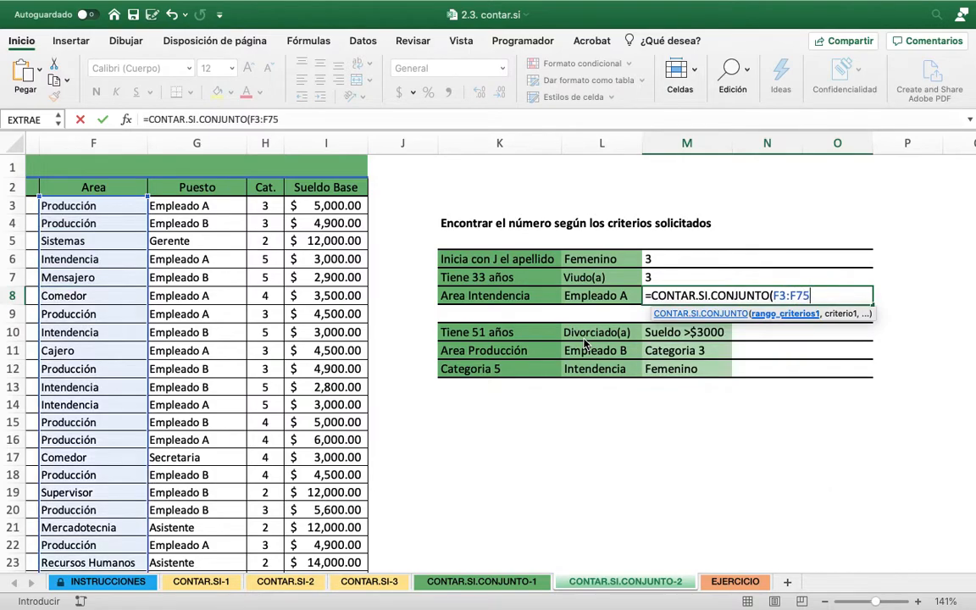
pyautogui.write(',')
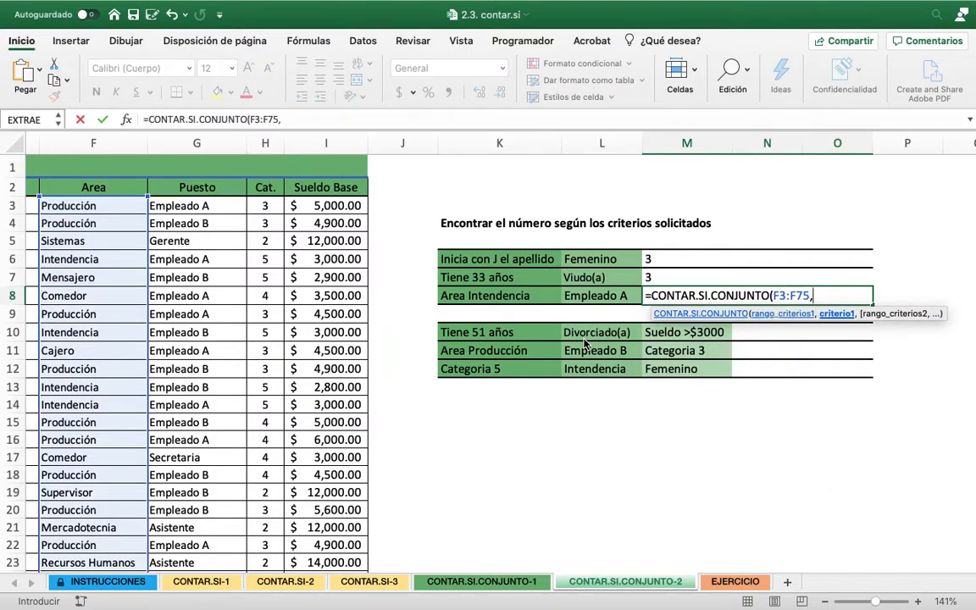
pyautogui.write('"INTENDENCIA",')
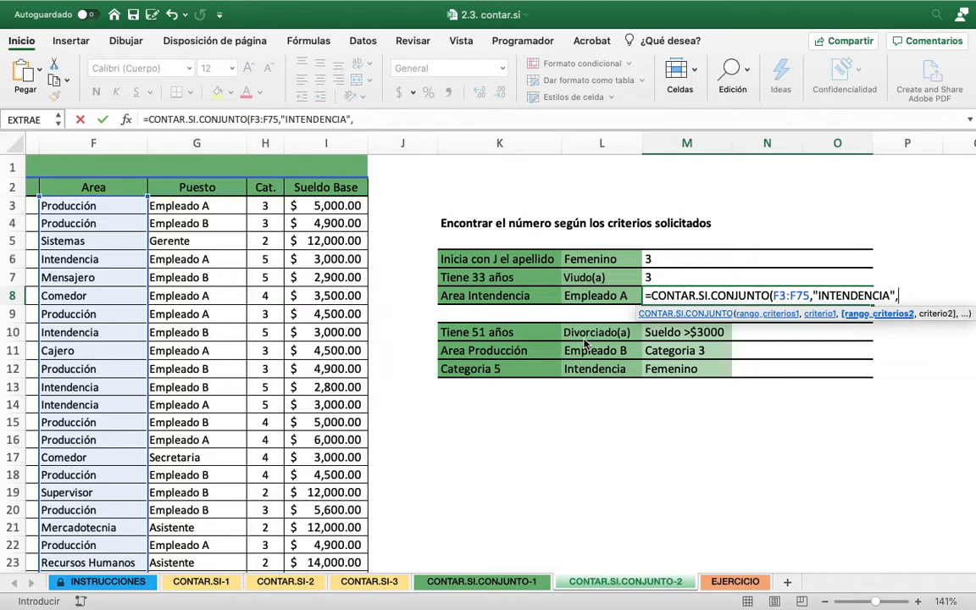
# Add the Puesto data G3:G75 as second criteria range with criterion "EMPLEADO A" and complete the M8 formula
pyautogui.write('G3:G75')
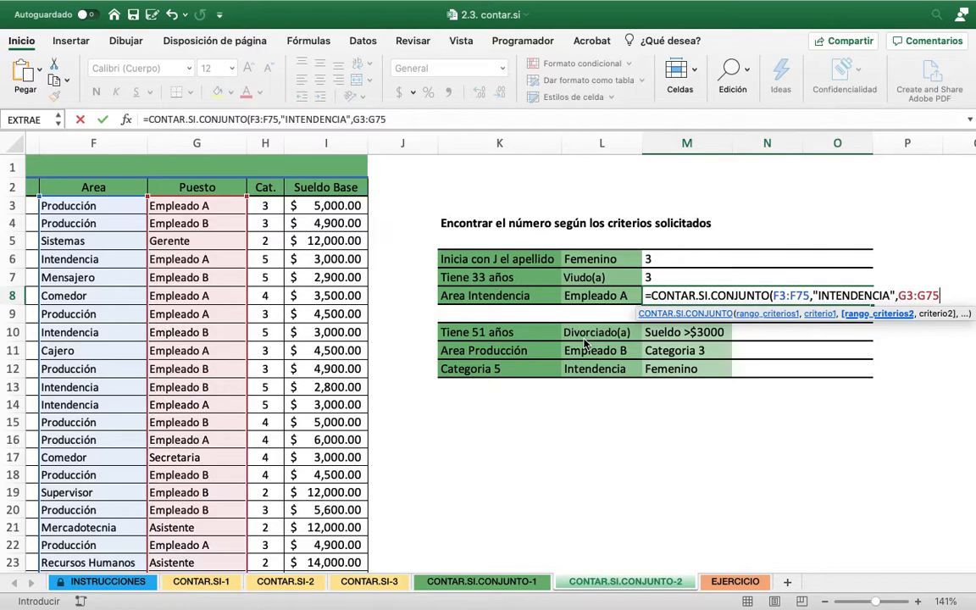
pyautogui.write(',')
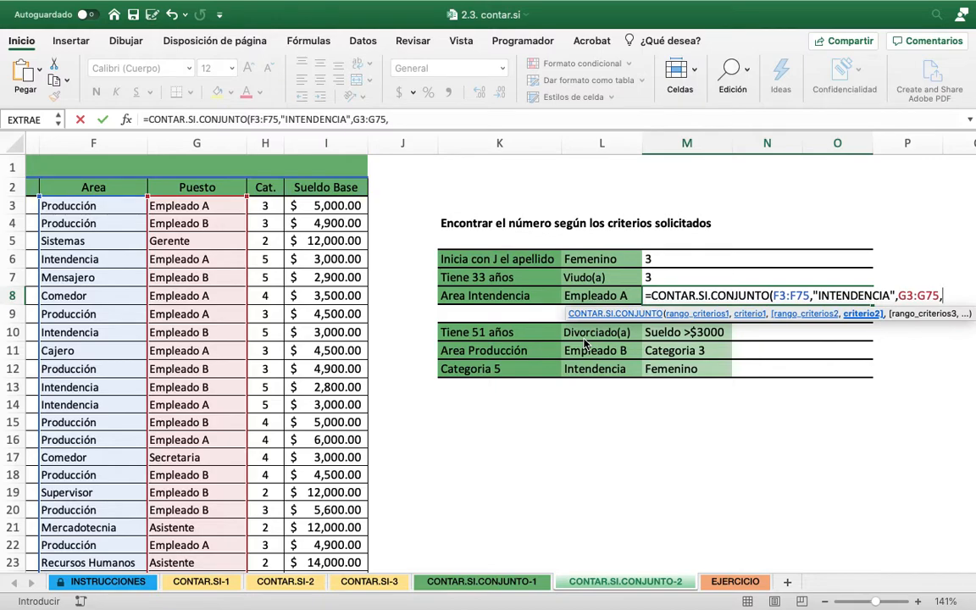
pyautogui.write('"EMPLEADO A")')
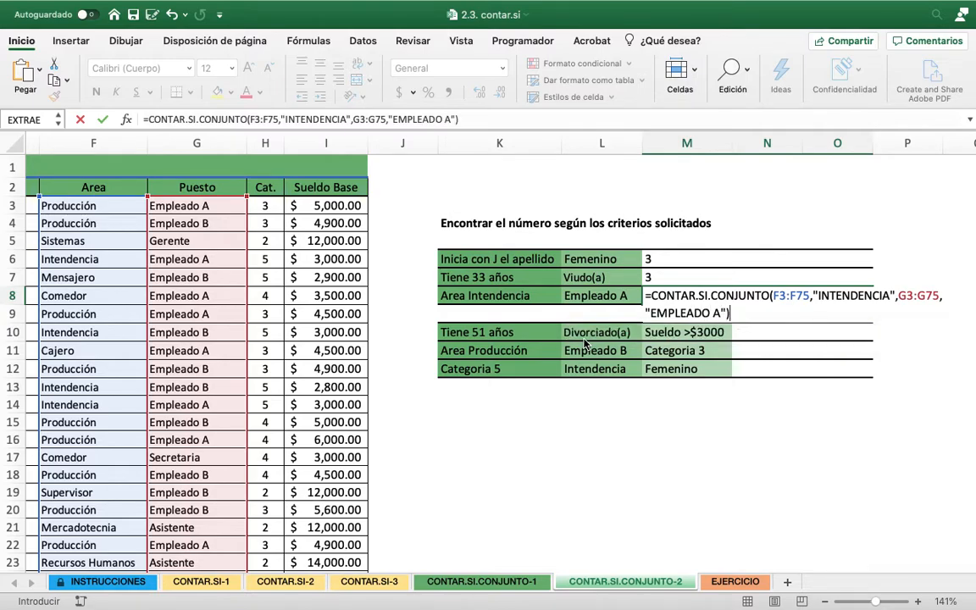
pyautogui.press('Return')
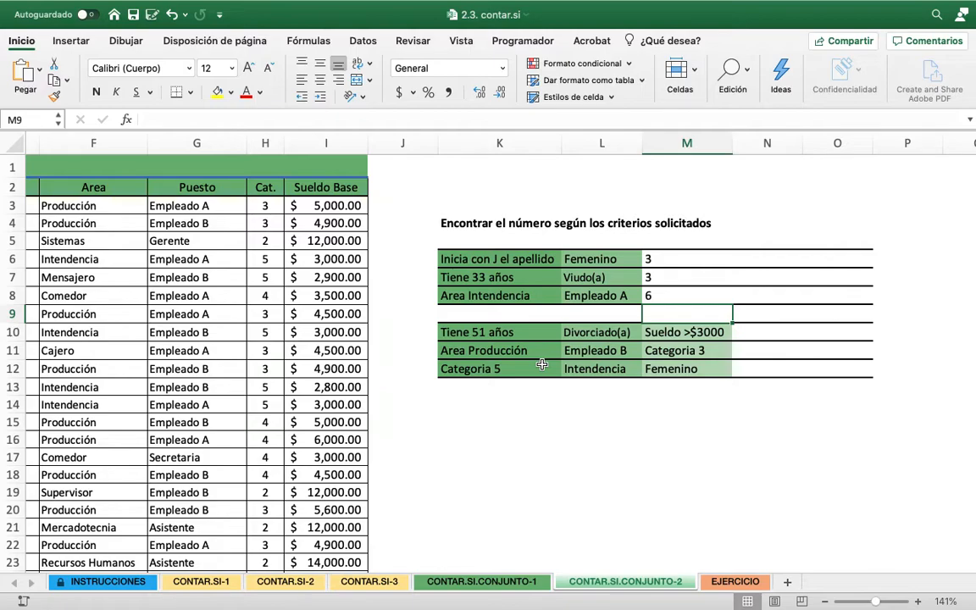
# Start a CONTAR.SI.CONJUNTO formula in N10 for the row "Tiene 51 años", "Divorciado(a)", "Sueldo >$3000"
pyautogui.click(769, 336)
pyautogui.write('=')
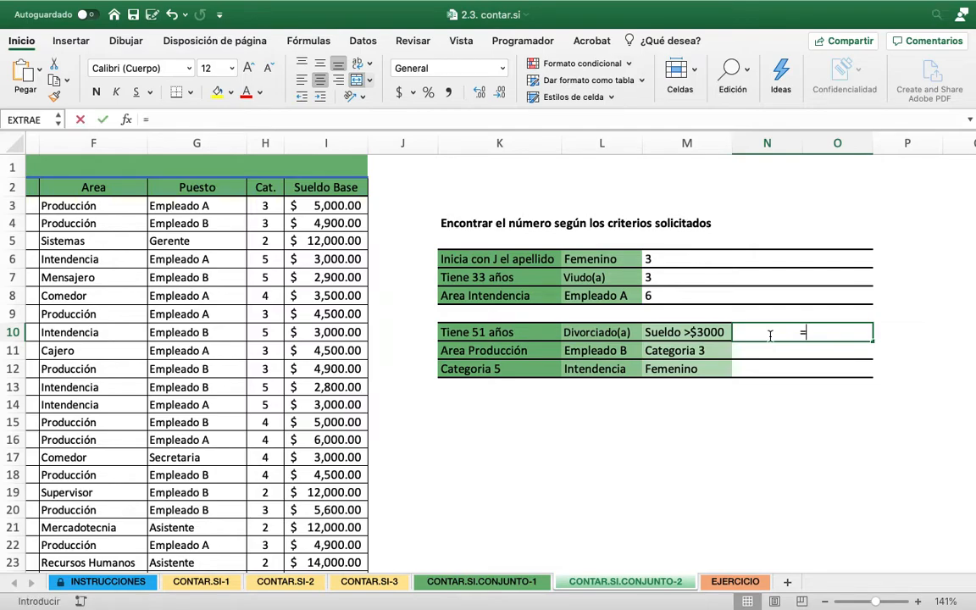
pyautogui.write('CONTAR')
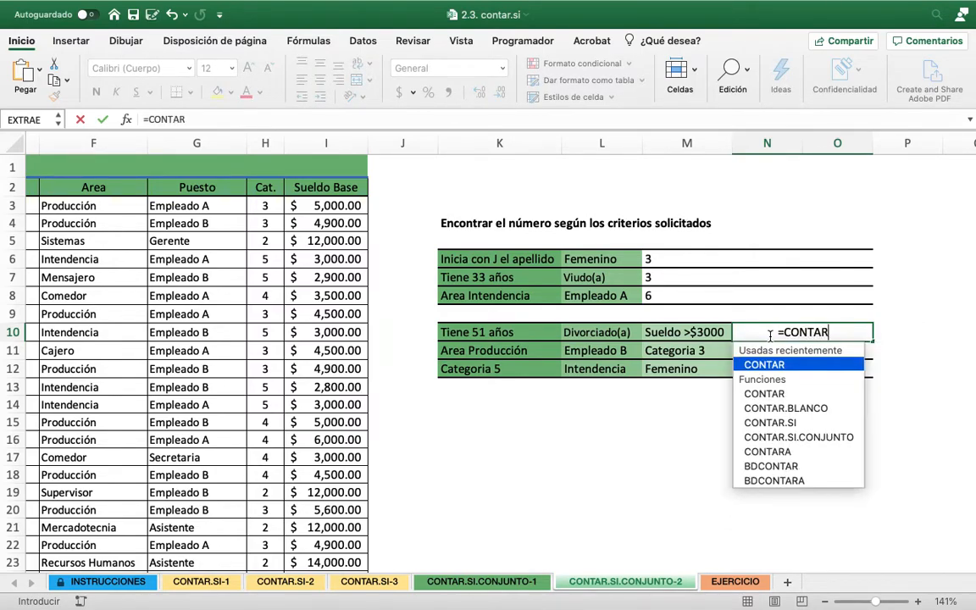
pyautogui.write('.SI.CON')
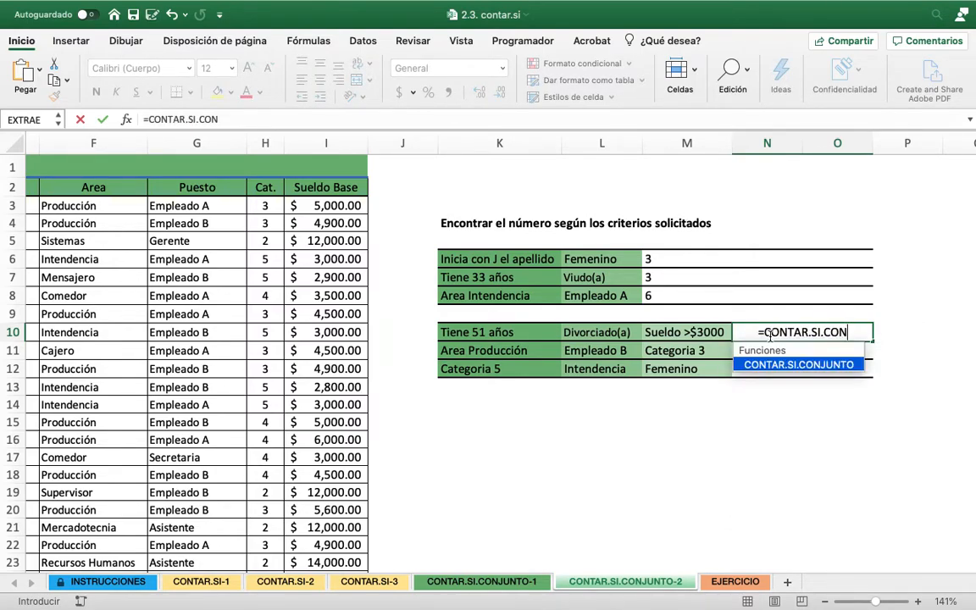
pyautogui.write('JUNTO')
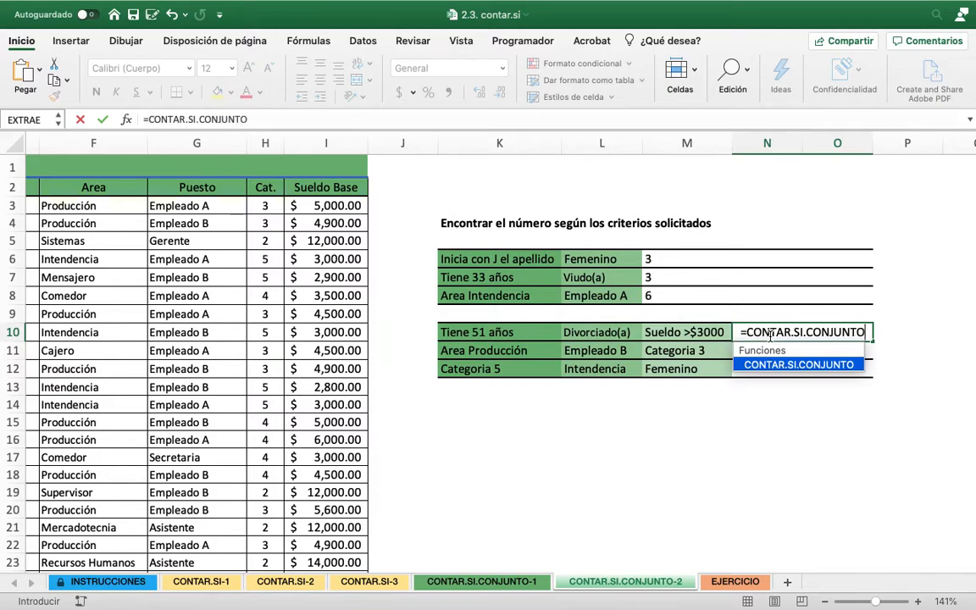
pyautogui.write('(')
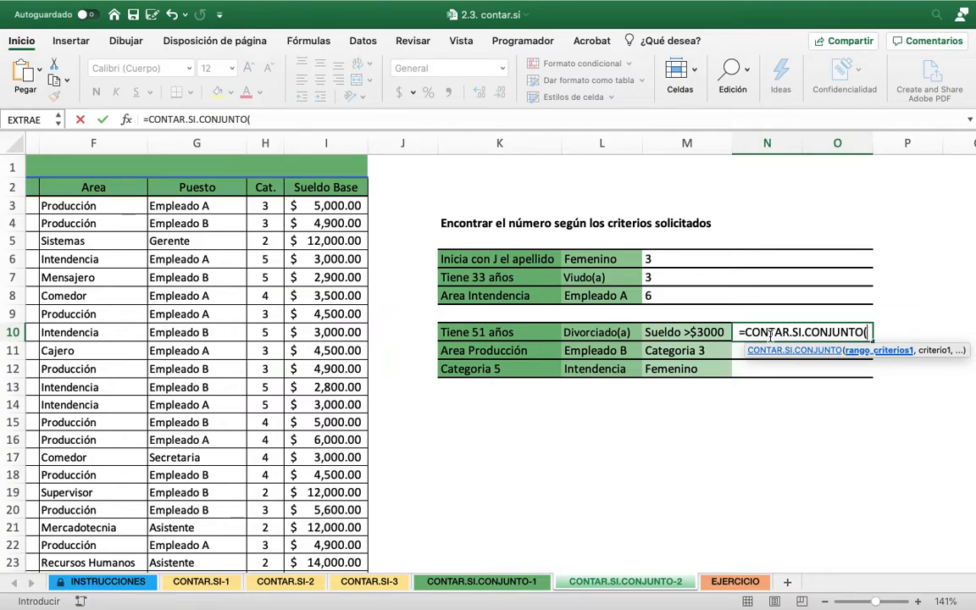
# Enter the age data C3:C75 as the first criteria range of the N10 formula, with 51 as its criterion
pyautogui.hscroll(-5, 719, 351)
pyautogui.hscroll(8, 718, 350)
pyautogui.hscroll(1, 718, 351)
pyautogui.write('C')
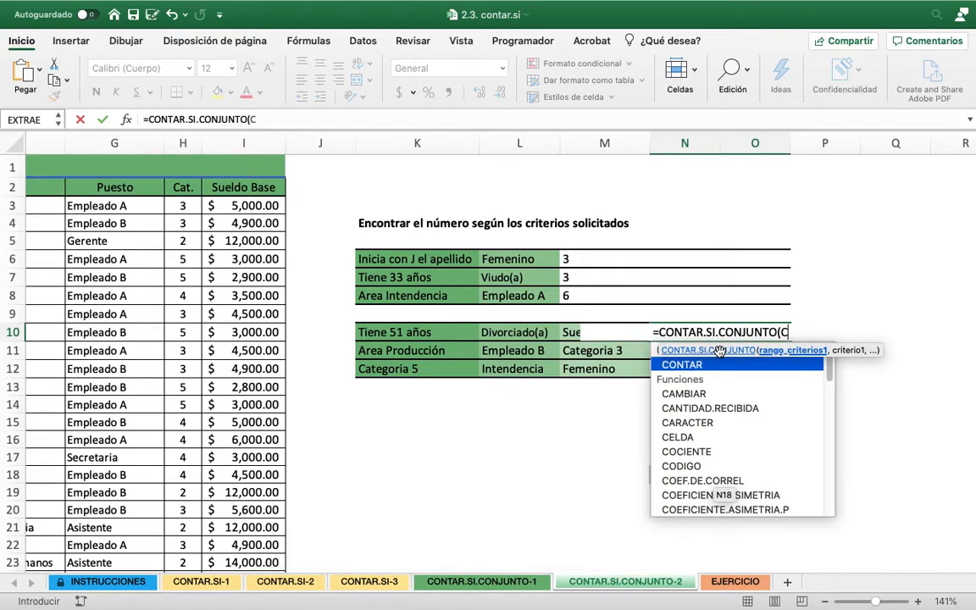
pyautogui.write('3:C75')
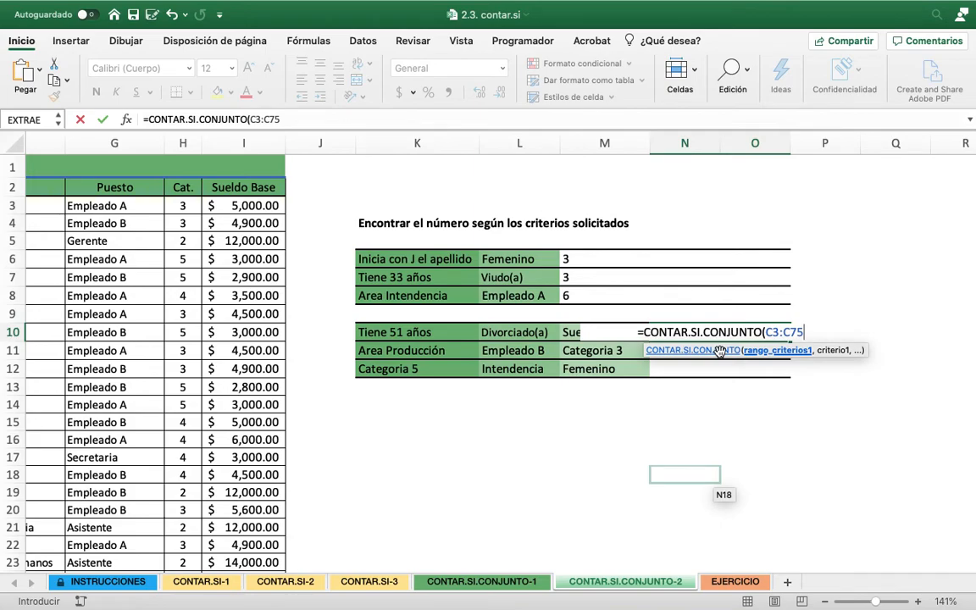
pyautogui.write(',')
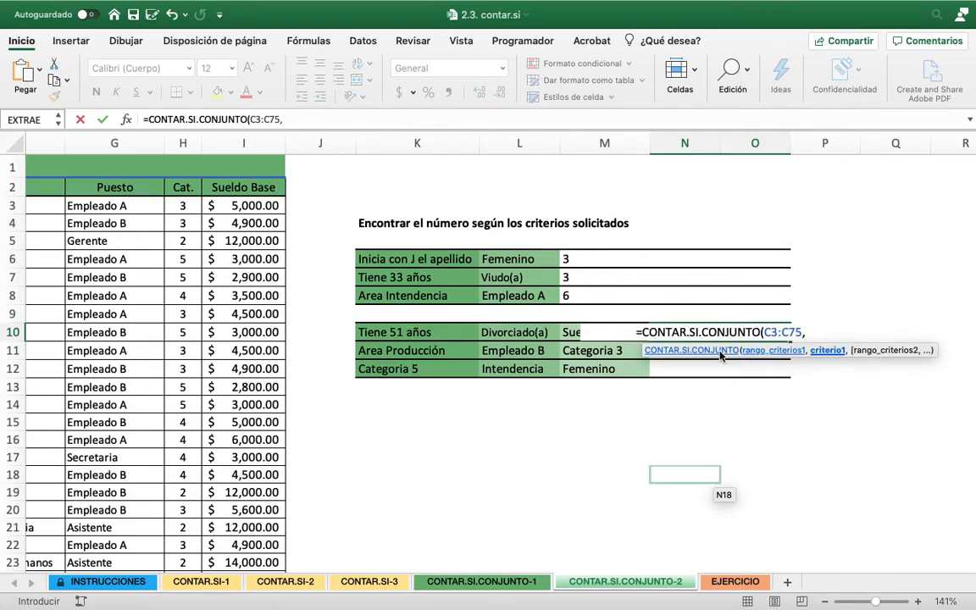
pyautogui.write('51')
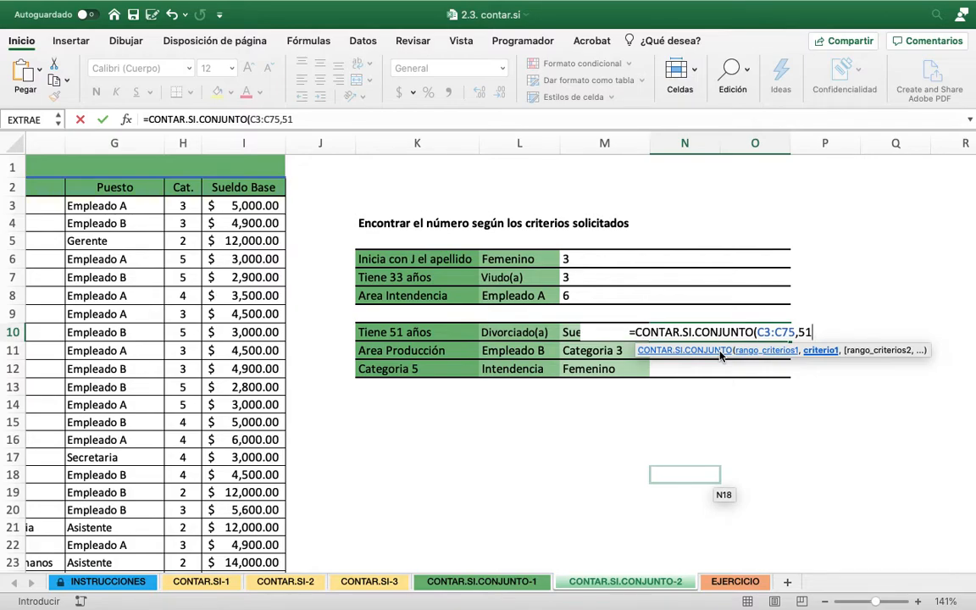
pyautogui.write(',')
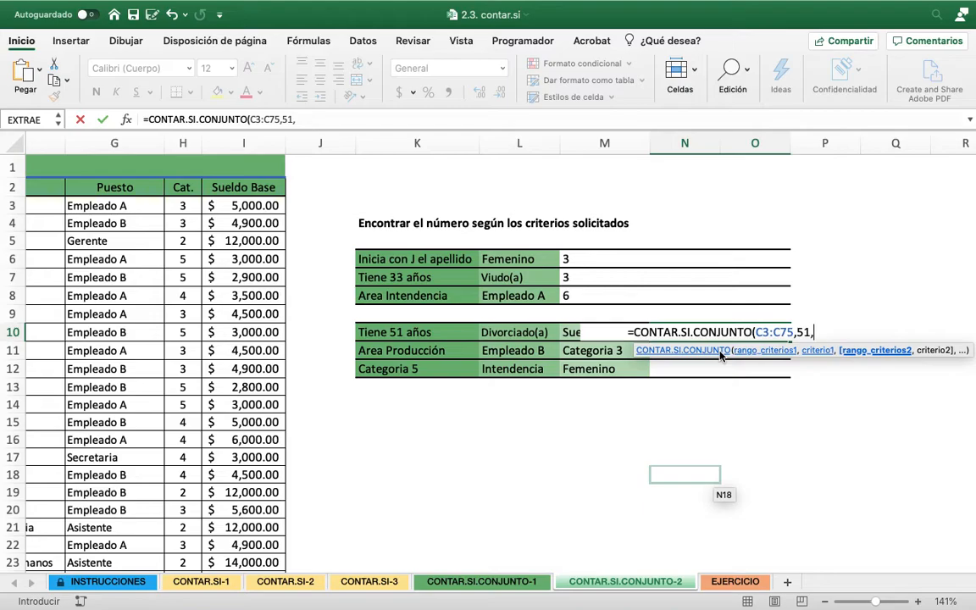
# Add the Estado Civil data D3:D75 as the second criteria range of the N10 formula
pyautogui.hscroll(-2, 235, 403)
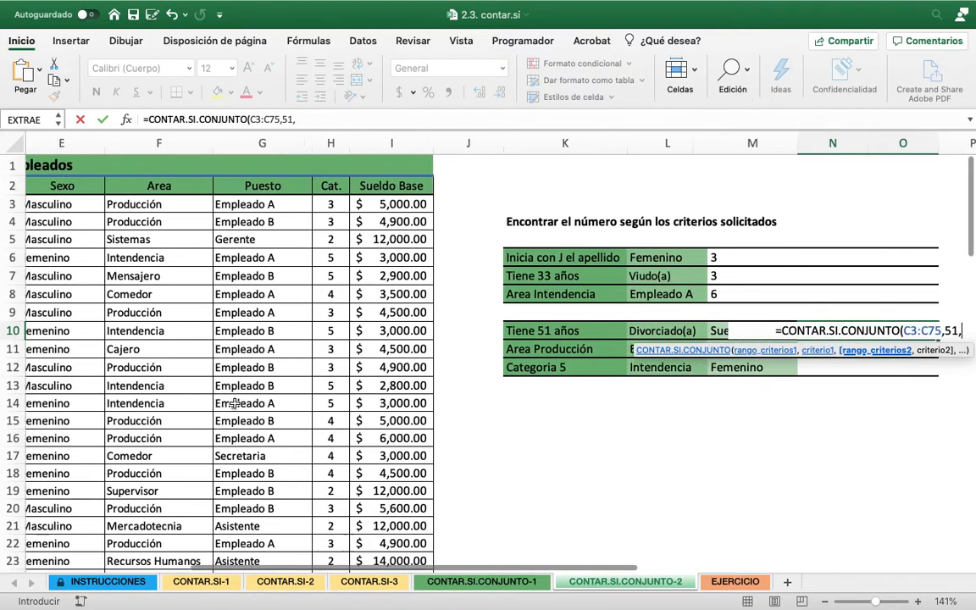
pyautogui.hscroll(-3, 235, 403)
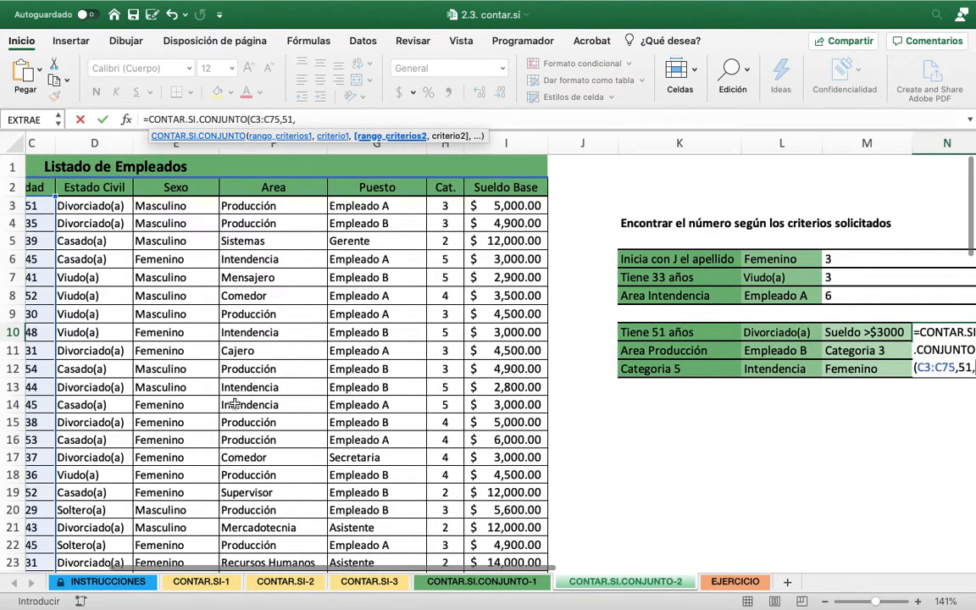
pyautogui.hscroll(5, 235, 404)
pyautogui.hscroll(-3, 235, 403)
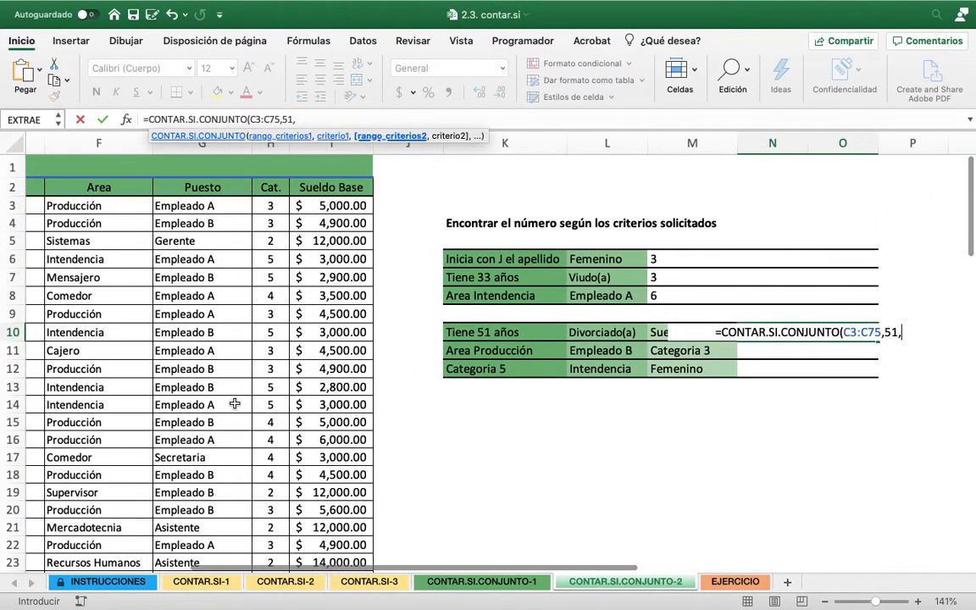
pyautogui.hscroll(-1, 234, 404)
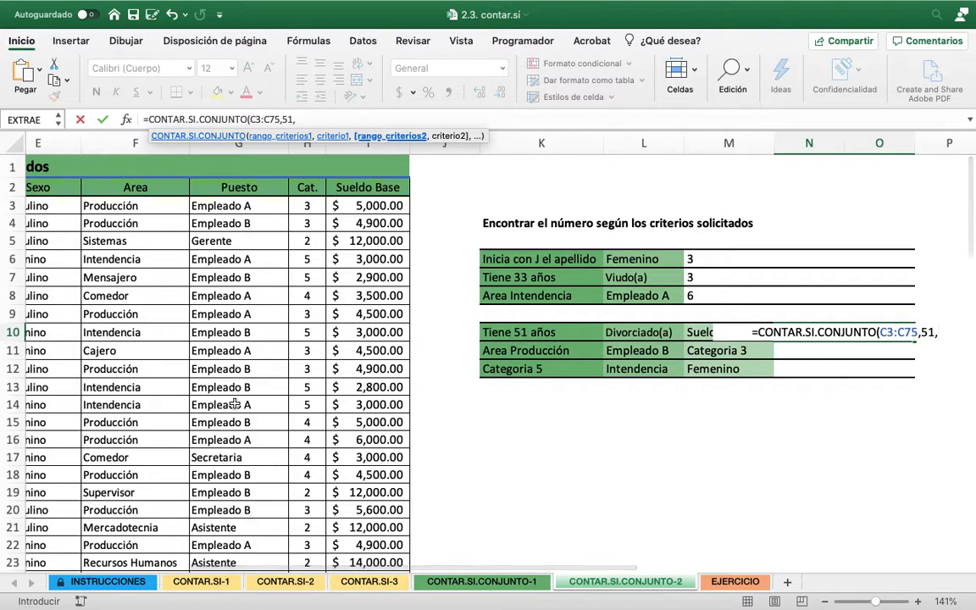
pyautogui.hscroll(-3, 235, 404)
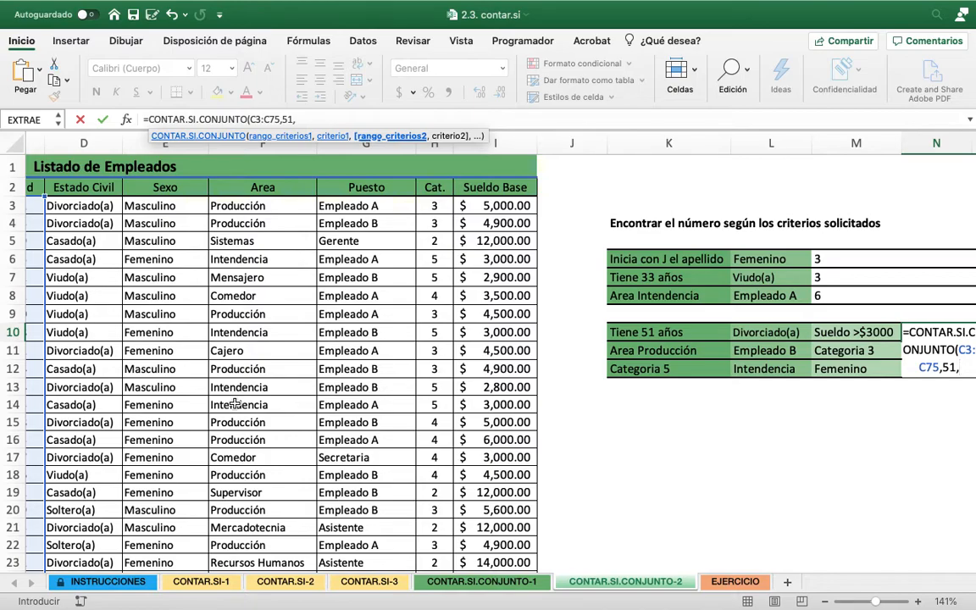
pyautogui.hscroll(1, 233, 390)
pyautogui.hscroll(5, 232, 391)
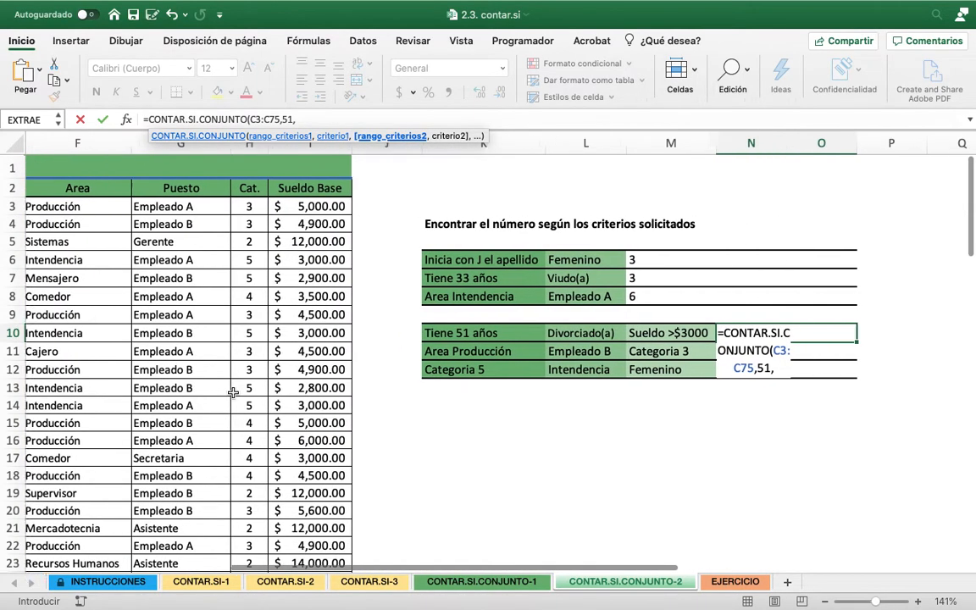
pyautogui.hscroll(1, 745, 447)
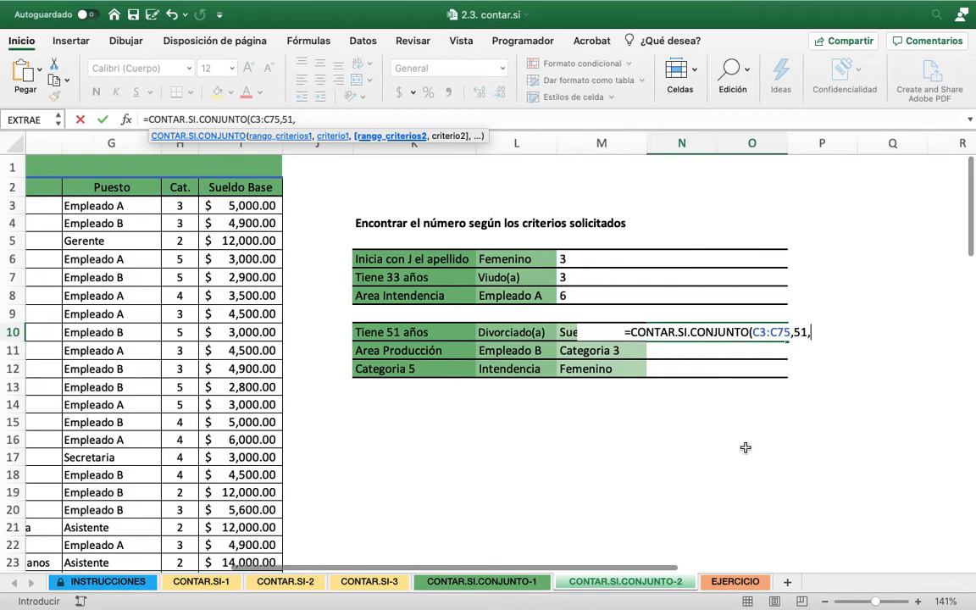
pyautogui.write('D3:D75')
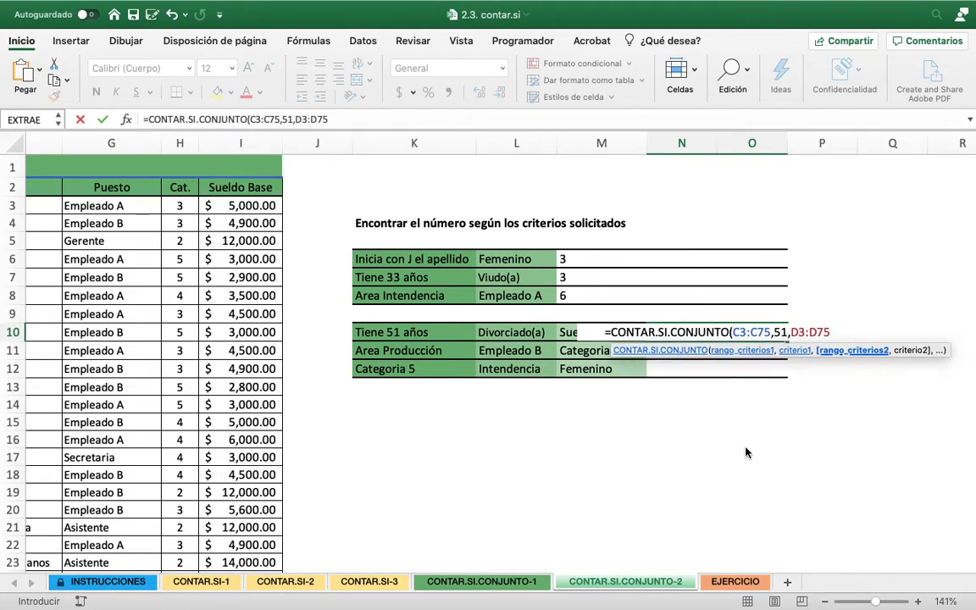
pyautogui.write(',')
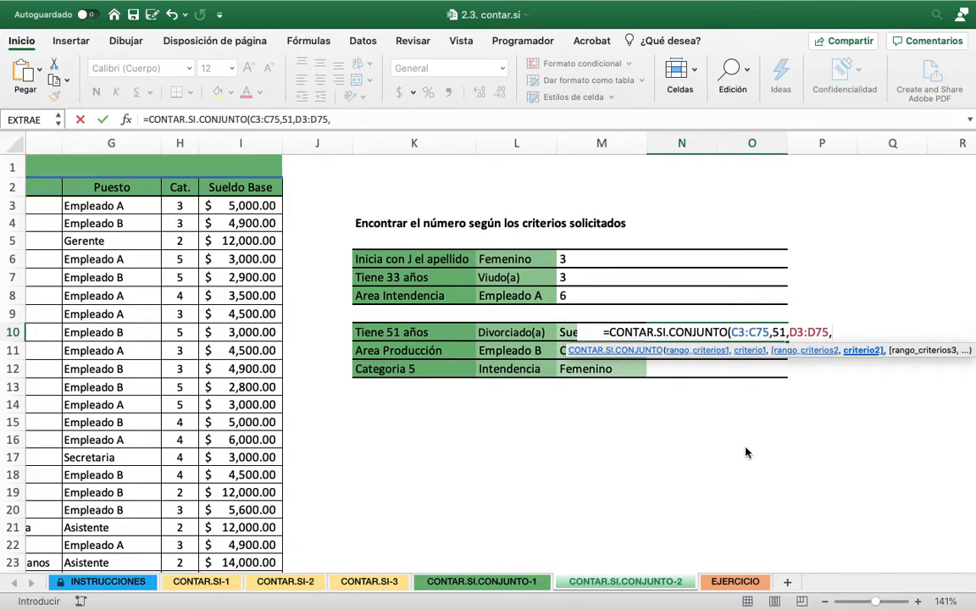
pyautogui.write('"DIVOR')
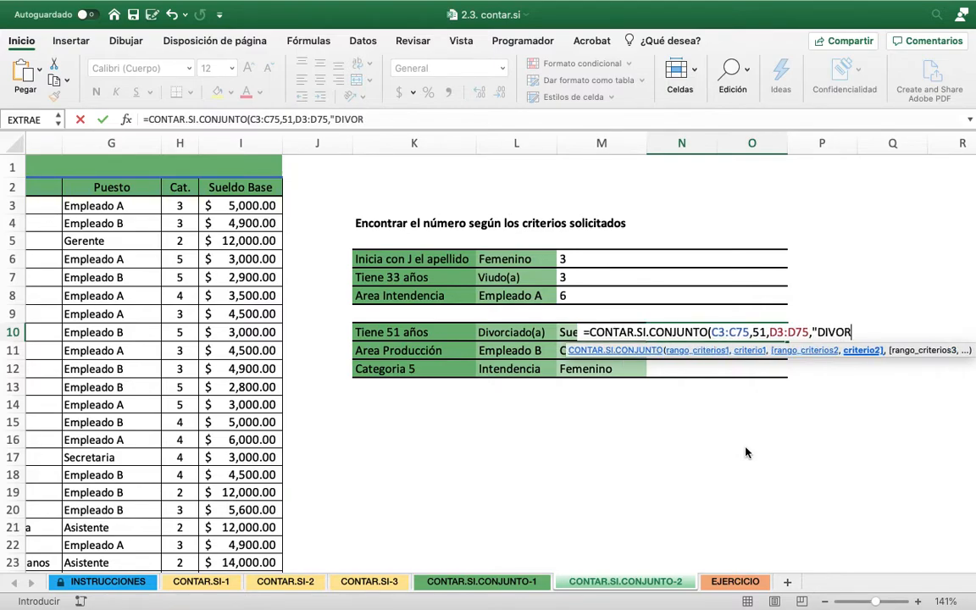
pyautogui.write('CIADO(A)')
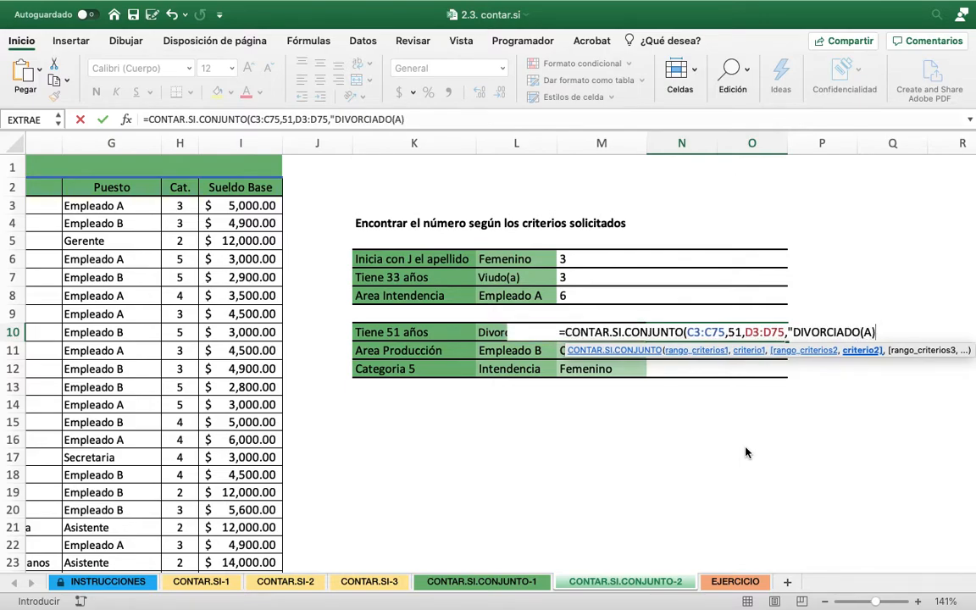
pyautogui.write('"')
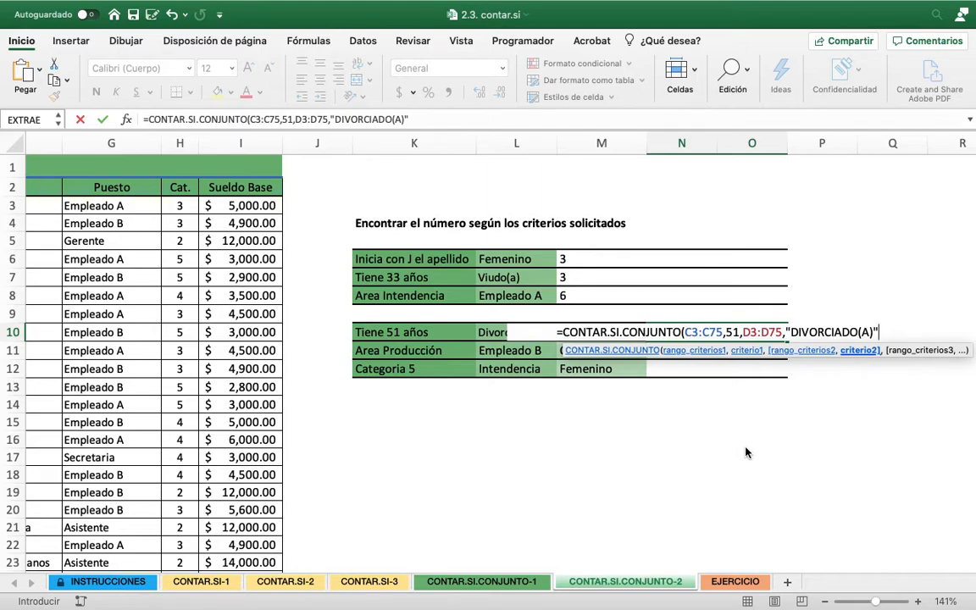
pyautogui.write(',')
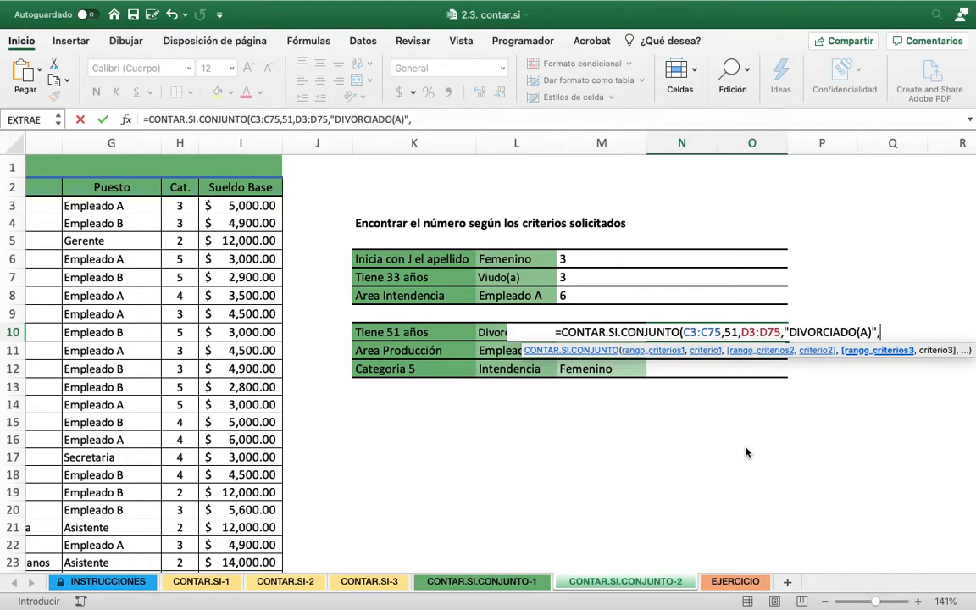
pyautogui.write('I')
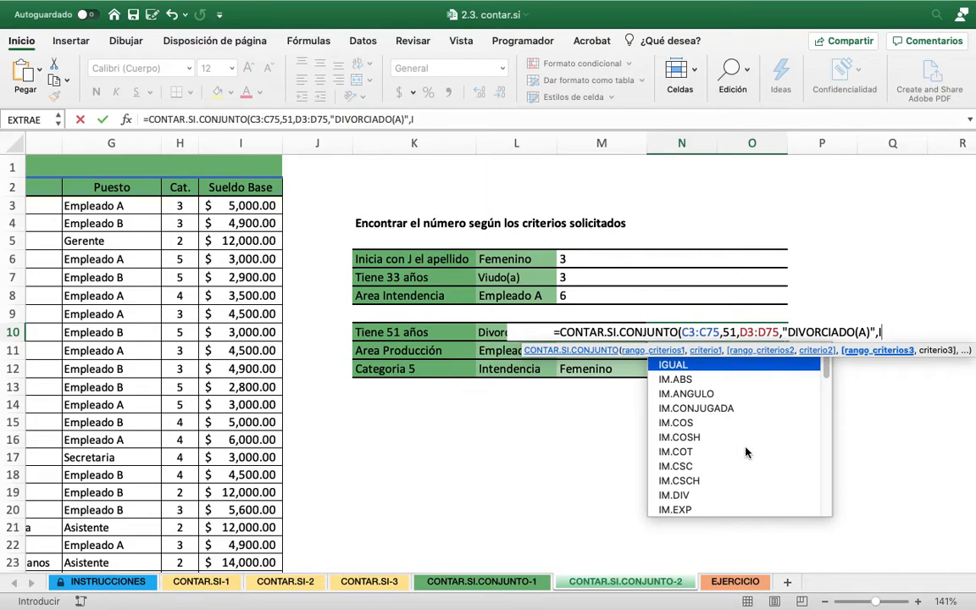
# Add the Sueldo Base data I3:I75 as third criteria range with criterion ">3000" and complete the N10 formula
pyautogui.write('3:')
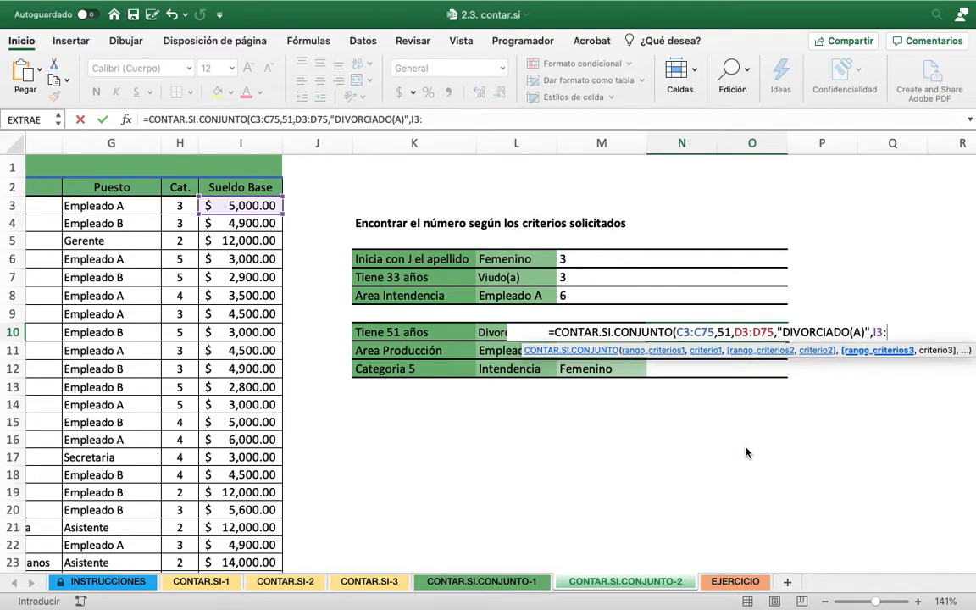
pyautogui.write('I75')
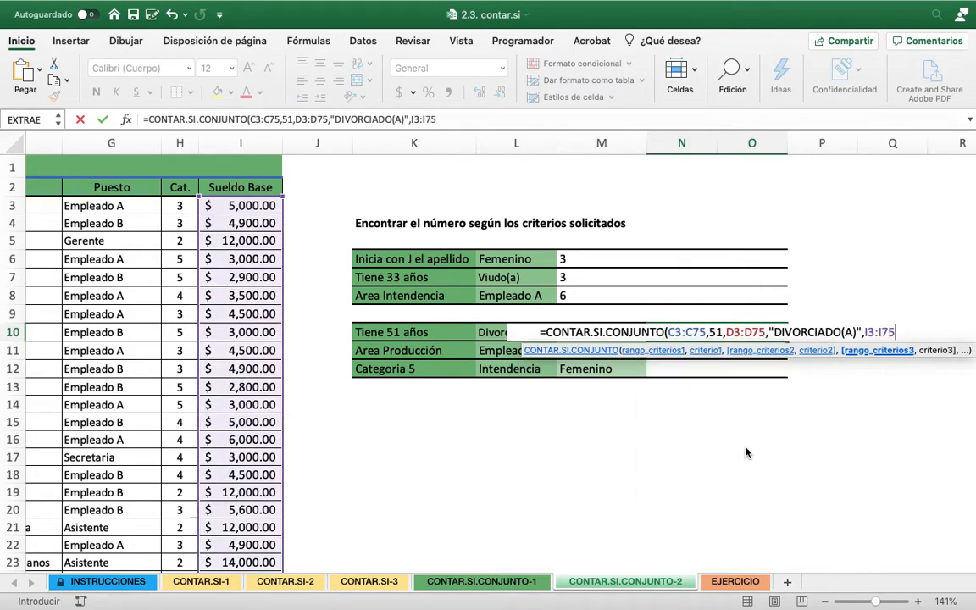
pyautogui.write(',"')
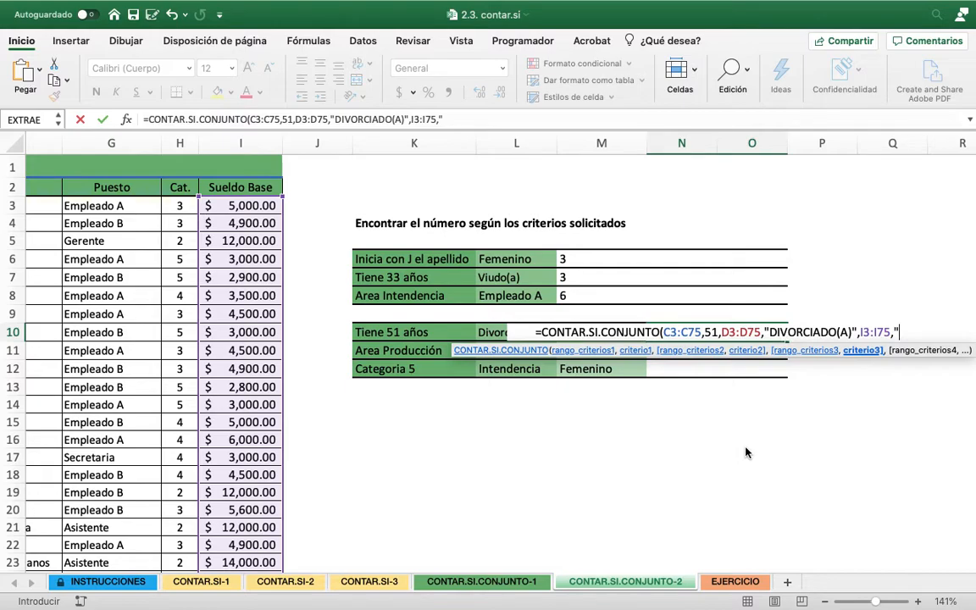
pyautogui.write('>')
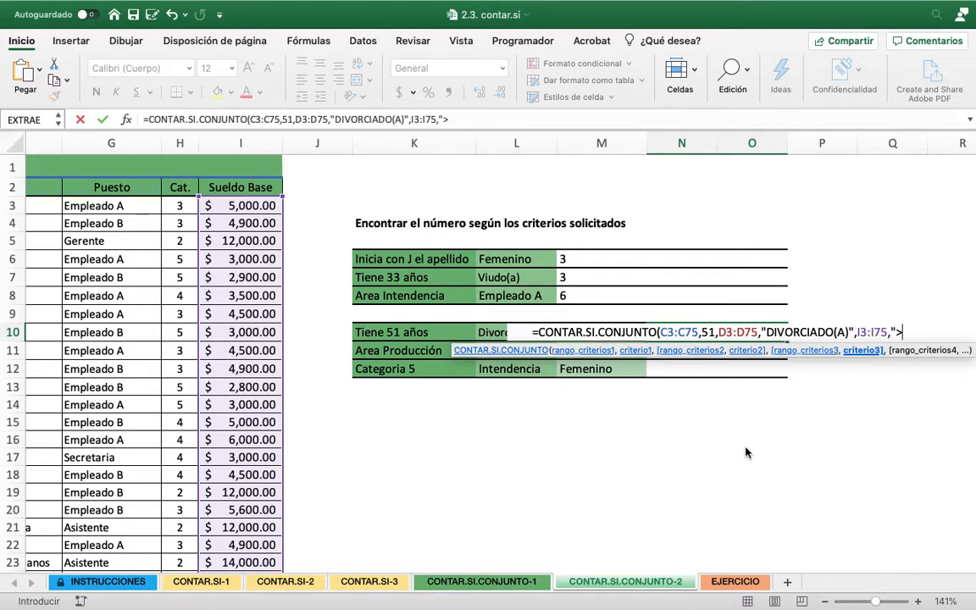
pyautogui.write('3000')
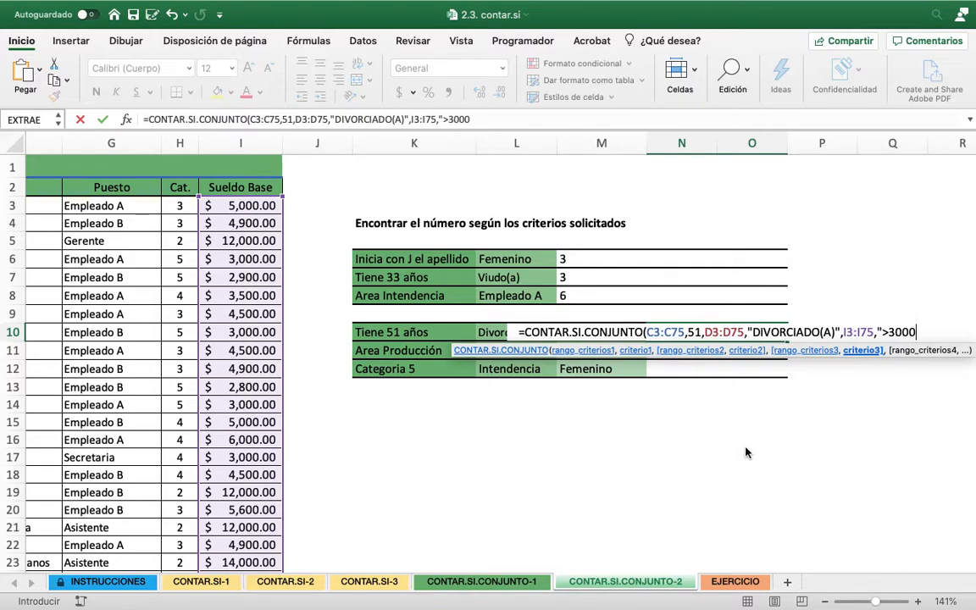
pyautogui.write('")')
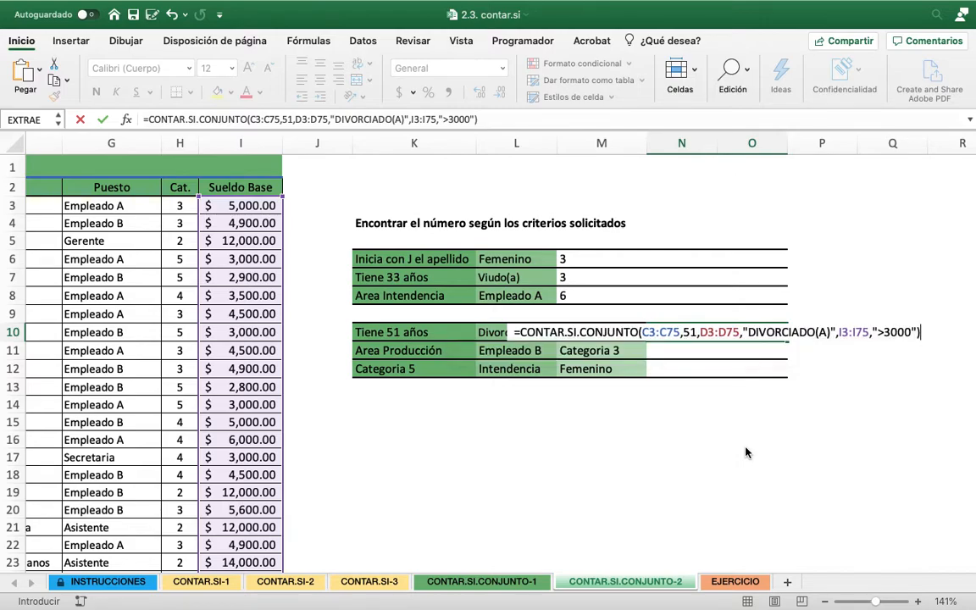
pyautogui.press('Return')
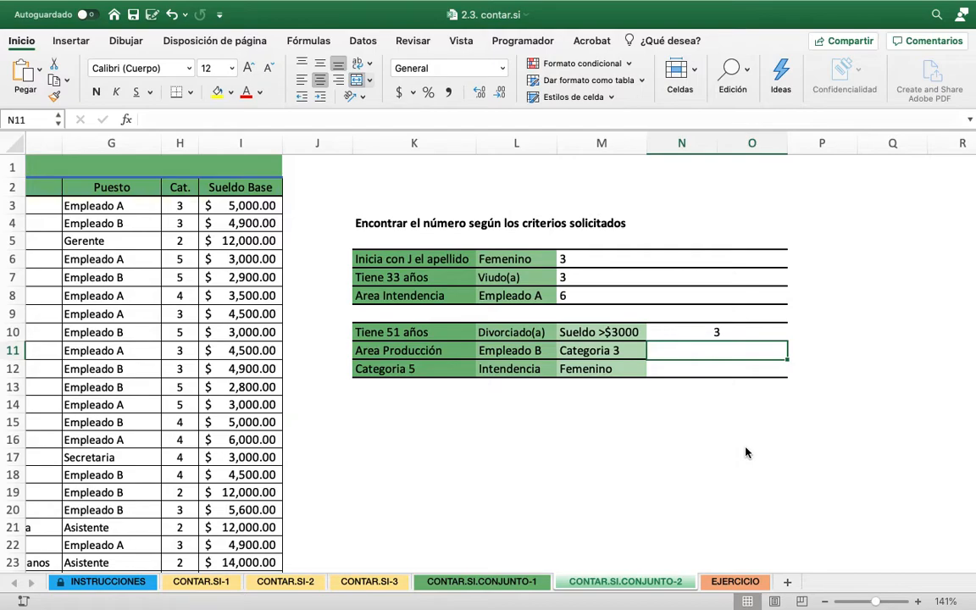
# Start a CONTAR.SI.CONJUNTO formula in N11 for the row "Area Producción", "Empleado B", "Categoria 3"
pyautogui.write('=')
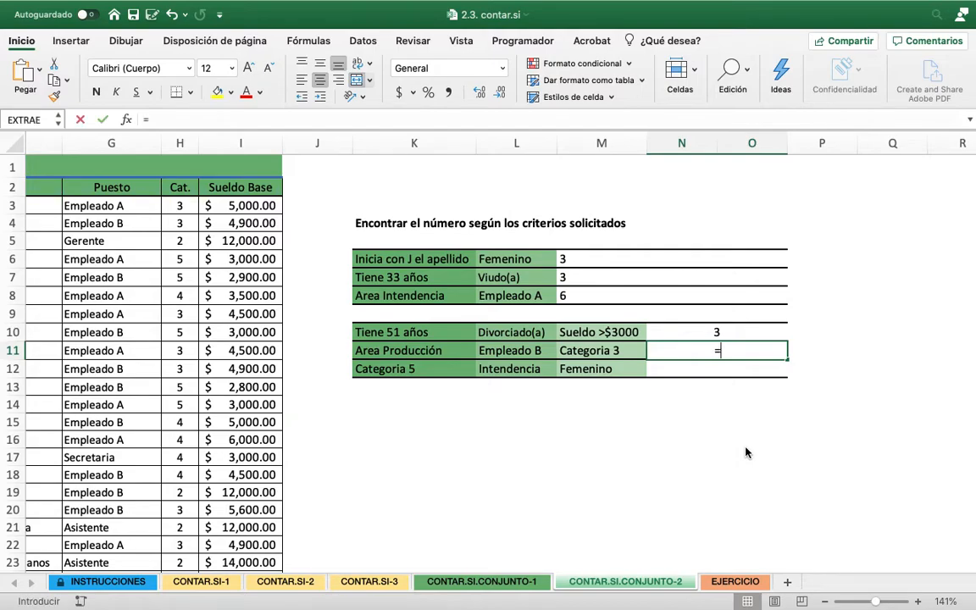
pyautogui.write('CONTAR.S')
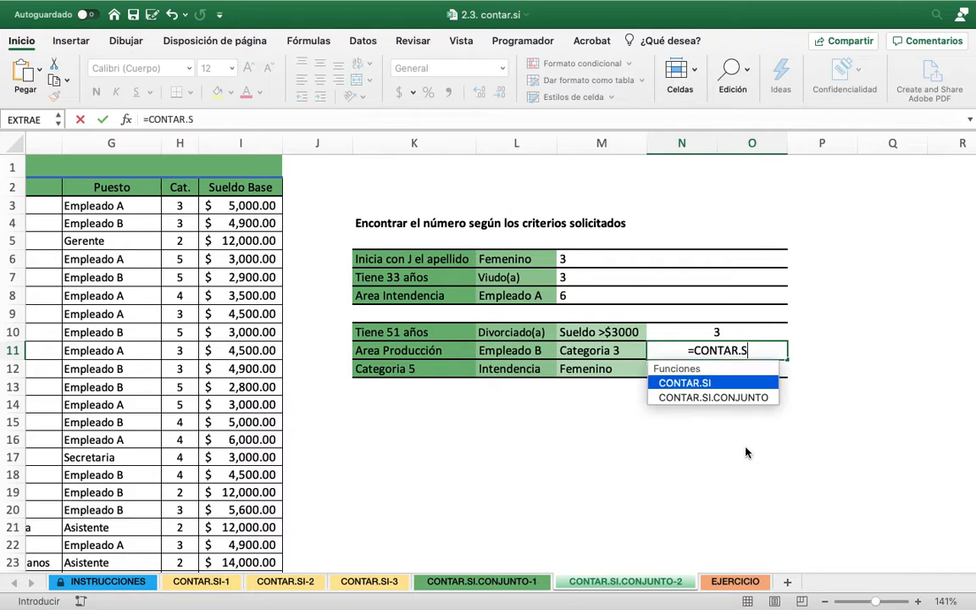
pyautogui.write('I.CON')
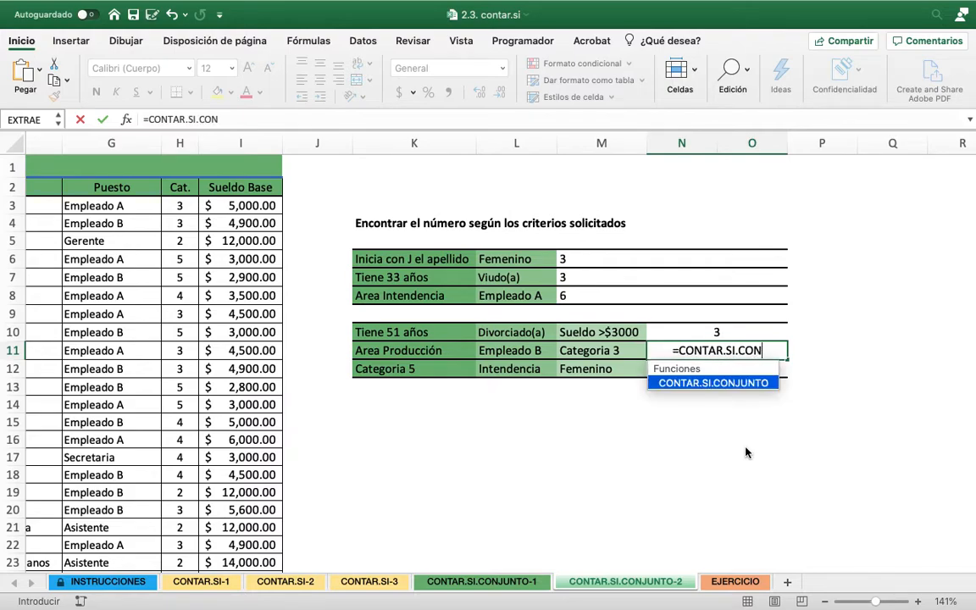
pyautogui.write('JUNTO.')
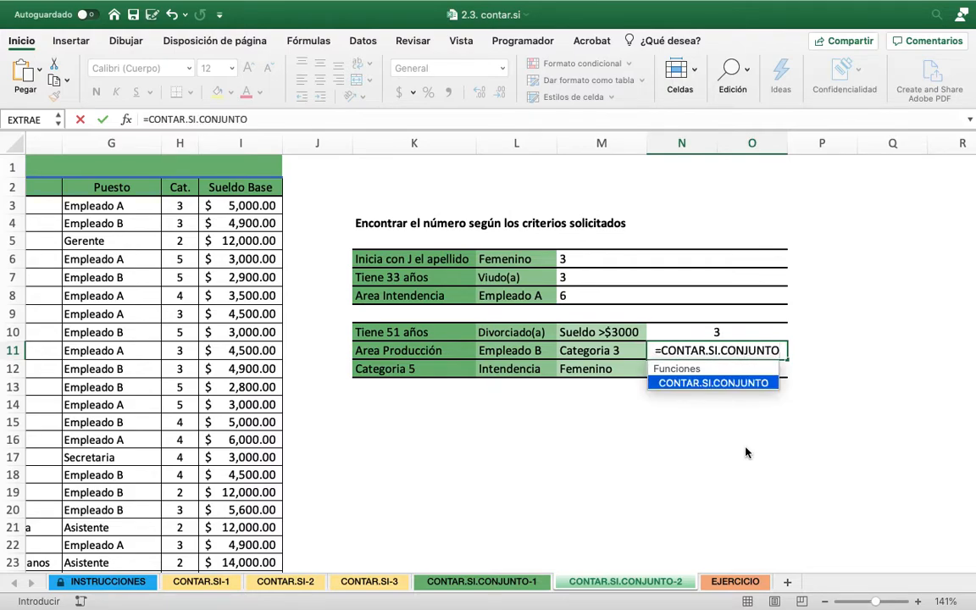
pyautogui.press('BackSpace')
pyautogui.write('(')
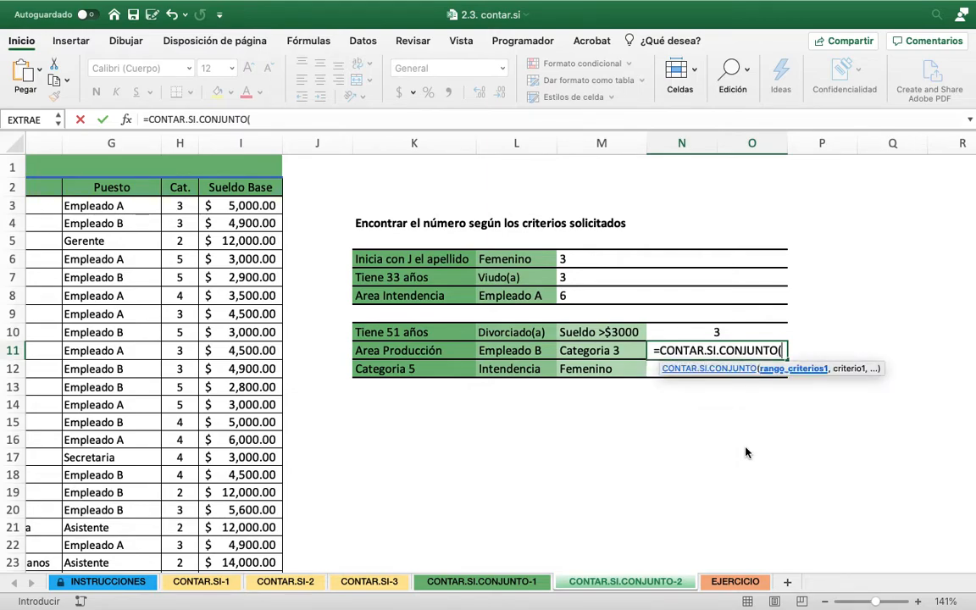
# Enter the Area data F3:F75 as the first criteria range of the N11 formula, with "Producción" as its criterion
pyautogui.hscroll(-2, 745, 452)
pyautogui.hscroll(-1, 746, 453)
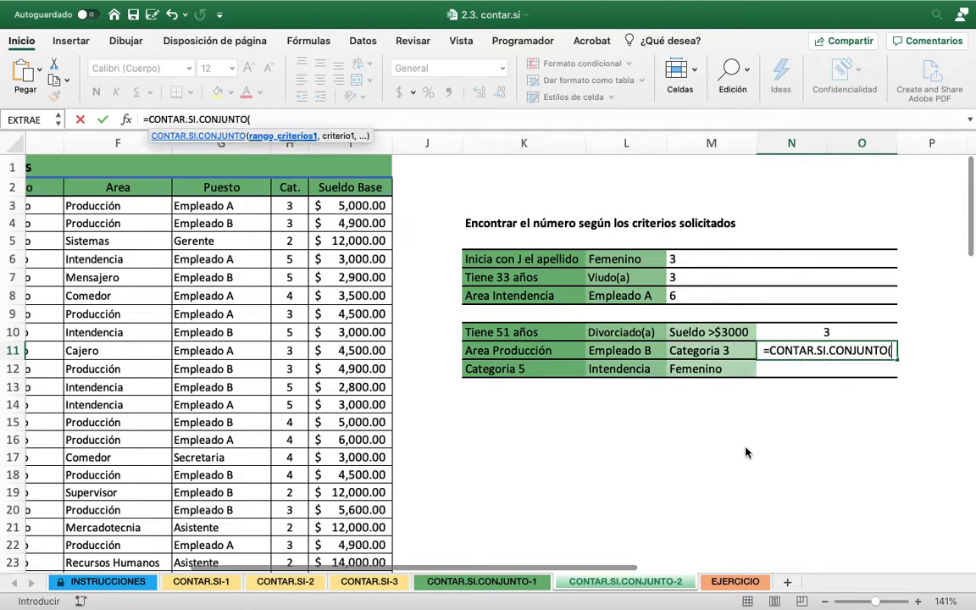
pyautogui.write('F3')
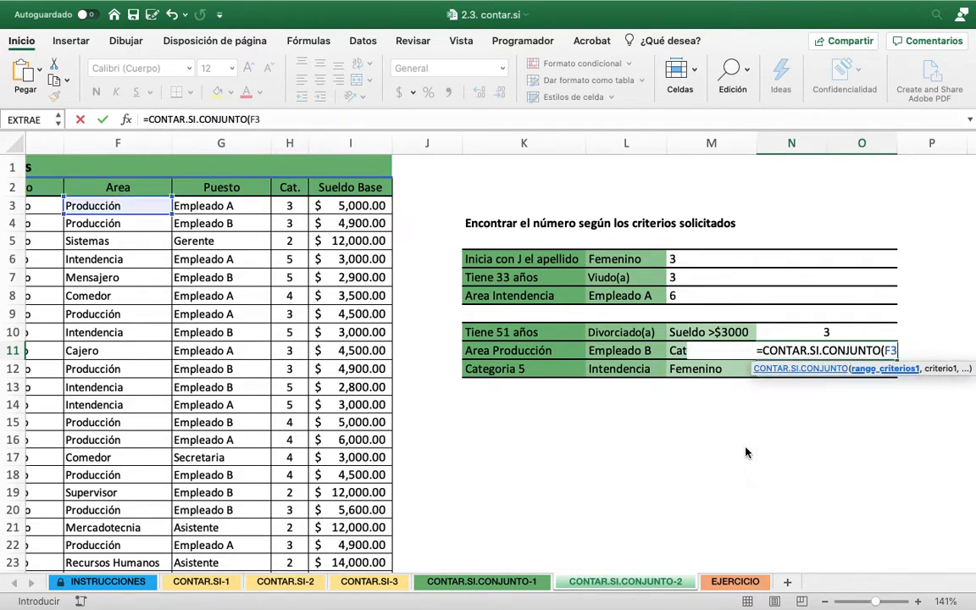
pyautogui.write(':F7')
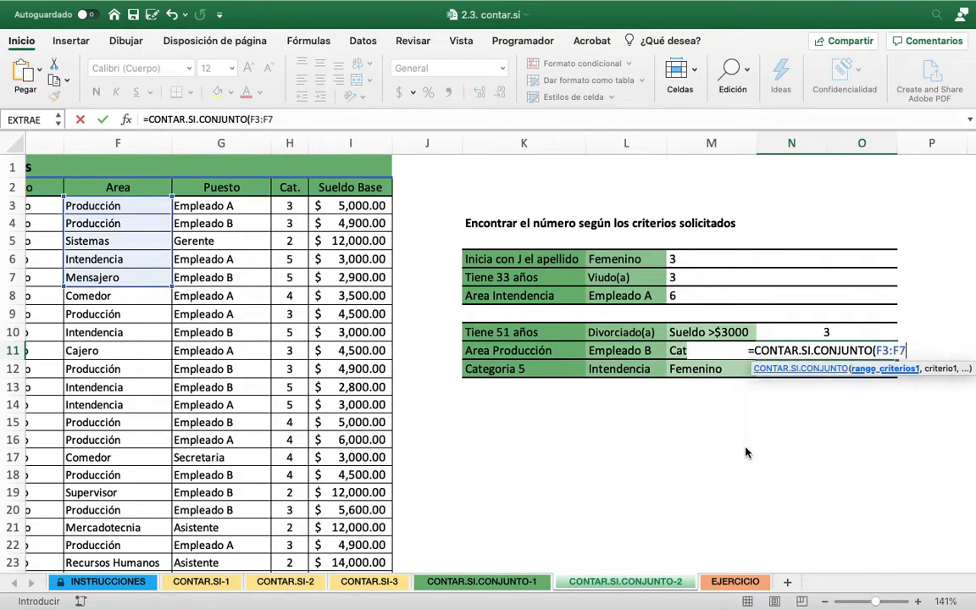
pyautogui.write('5')
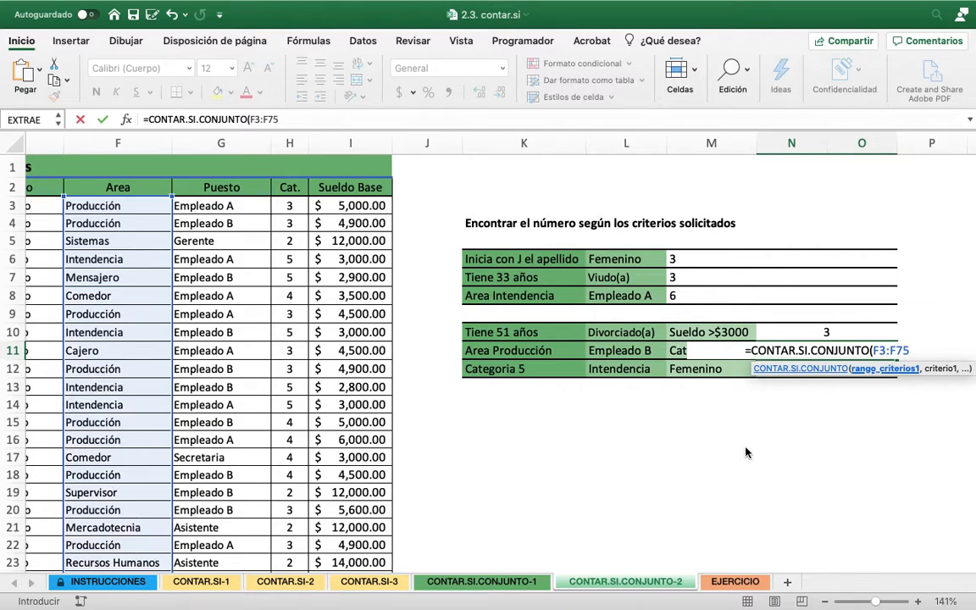
pyautogui.write(',')
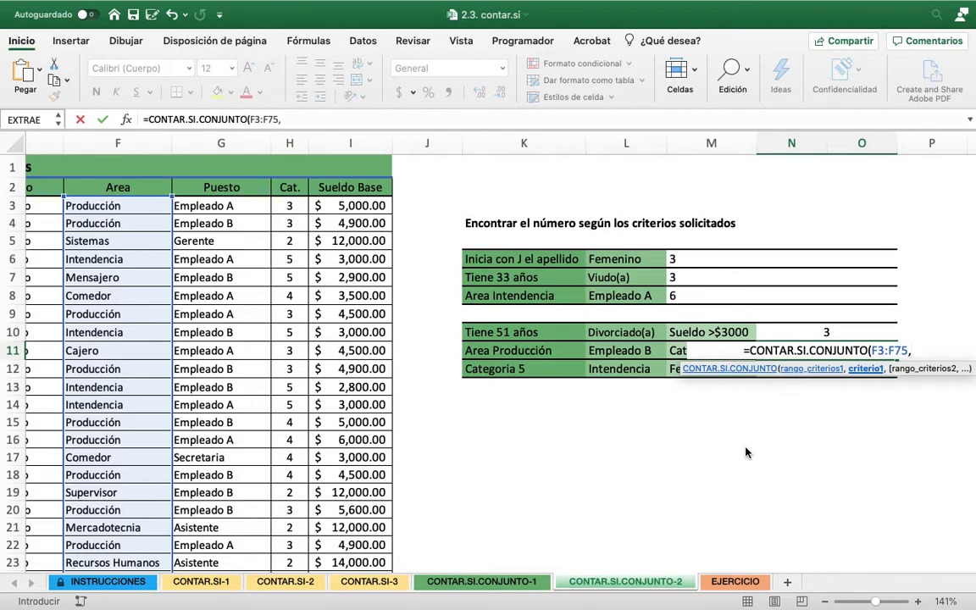
pyautogui.write('"')
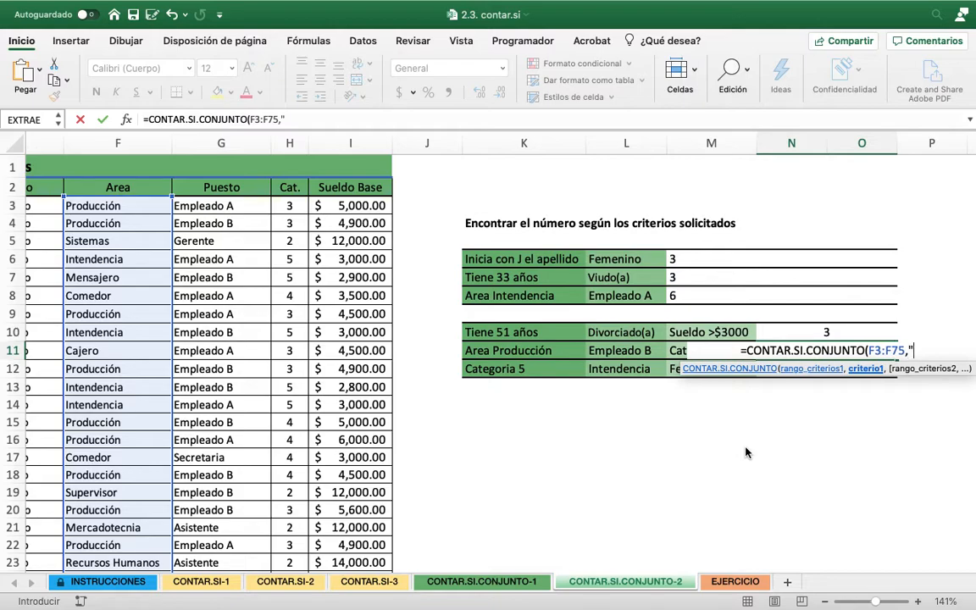
pyautogui.write('Producción"')
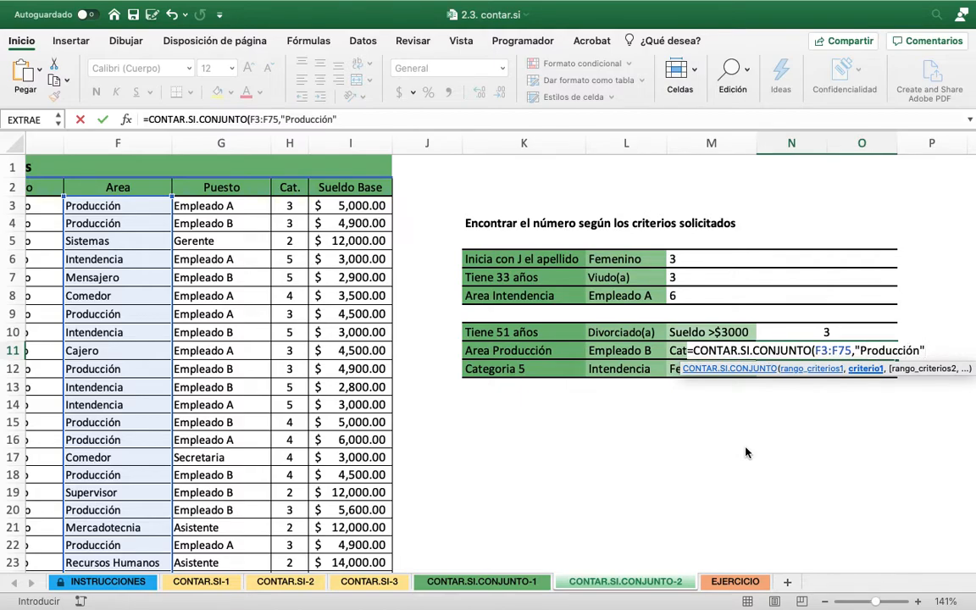
pyautogui.write(',')
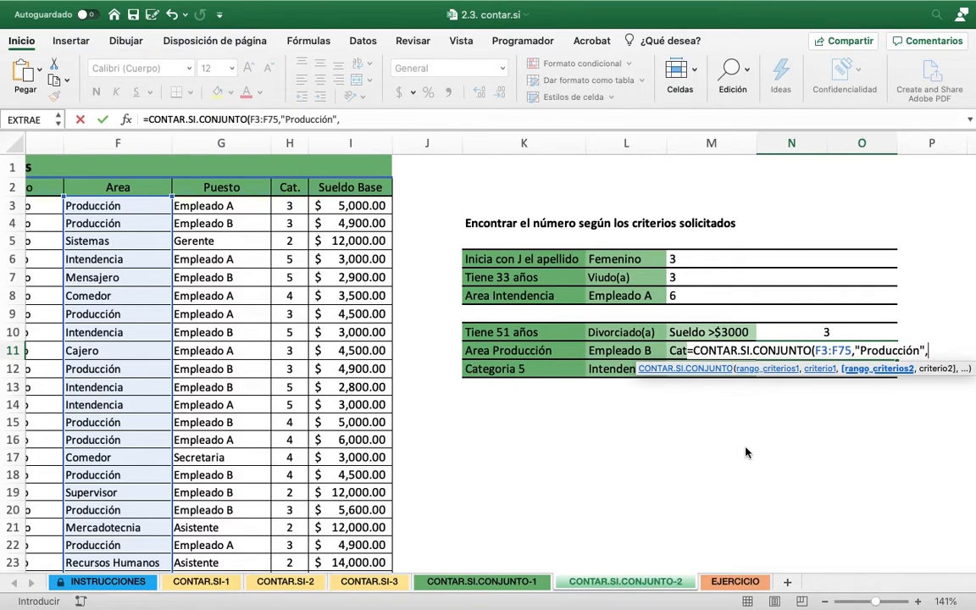
pyautogui.write('G')
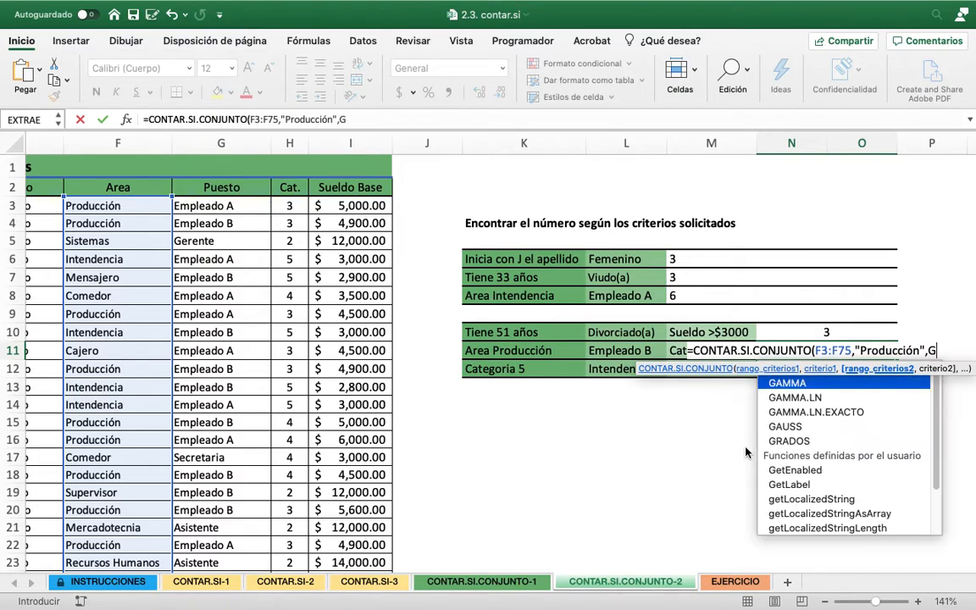
pyautogui.write('3:G7')
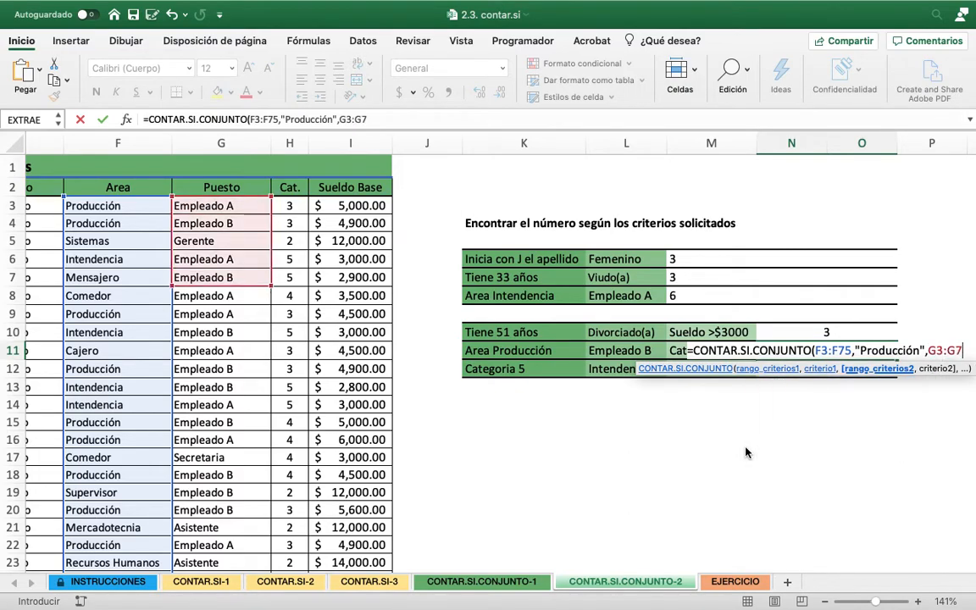
pyautogui.write('5')
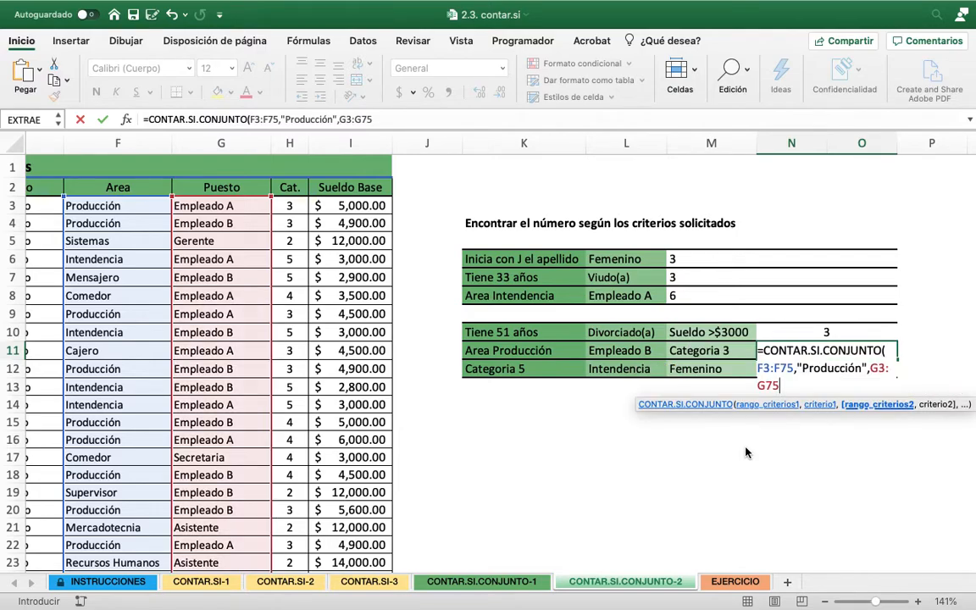
pyautogui.write(',"EMPLEADO B"')
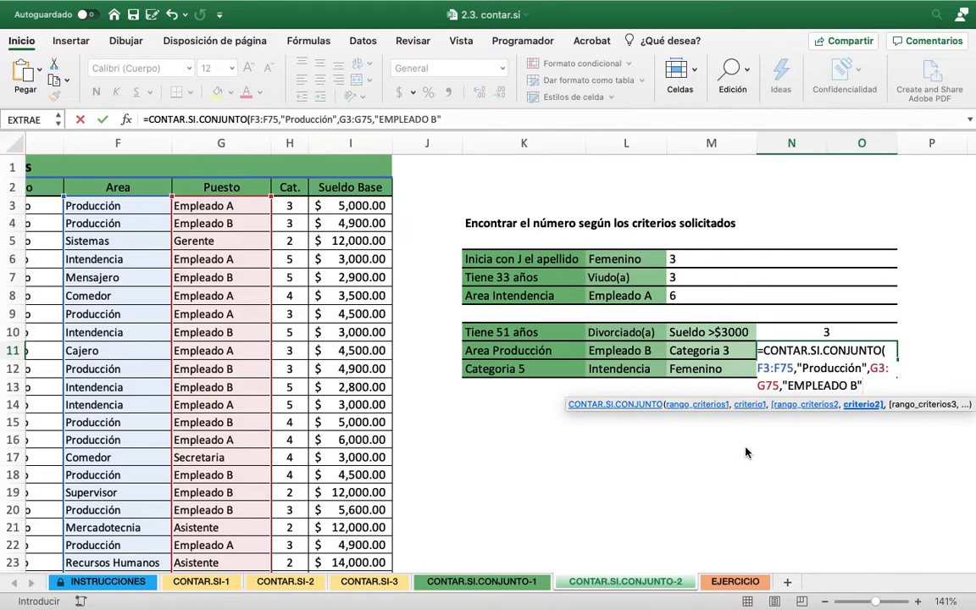
pyautogui.write(',')
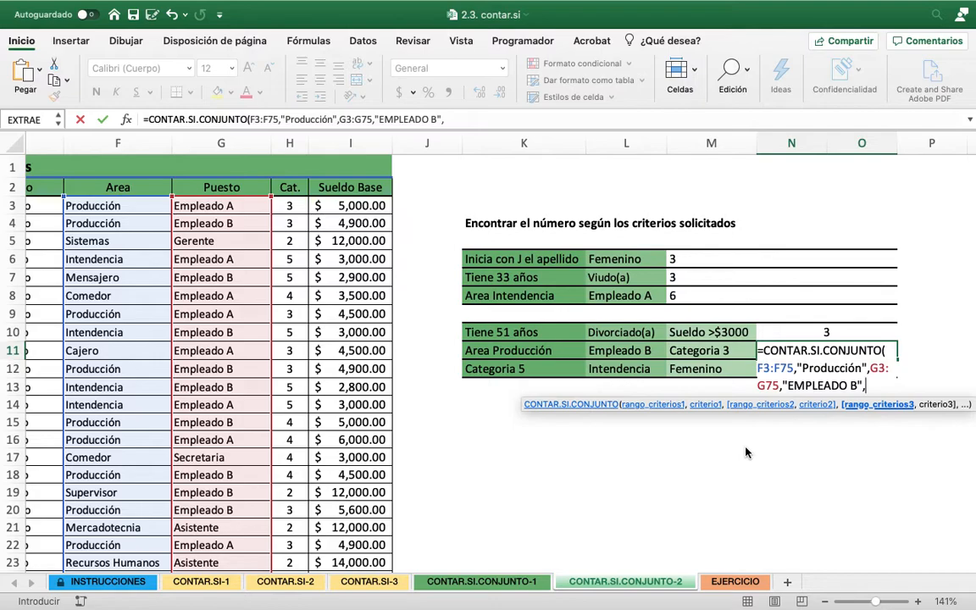
# Add the Cat. data H3:H75 as third criteria range with criterion 3 and complete the N11 formula
pyautogui.write('H')
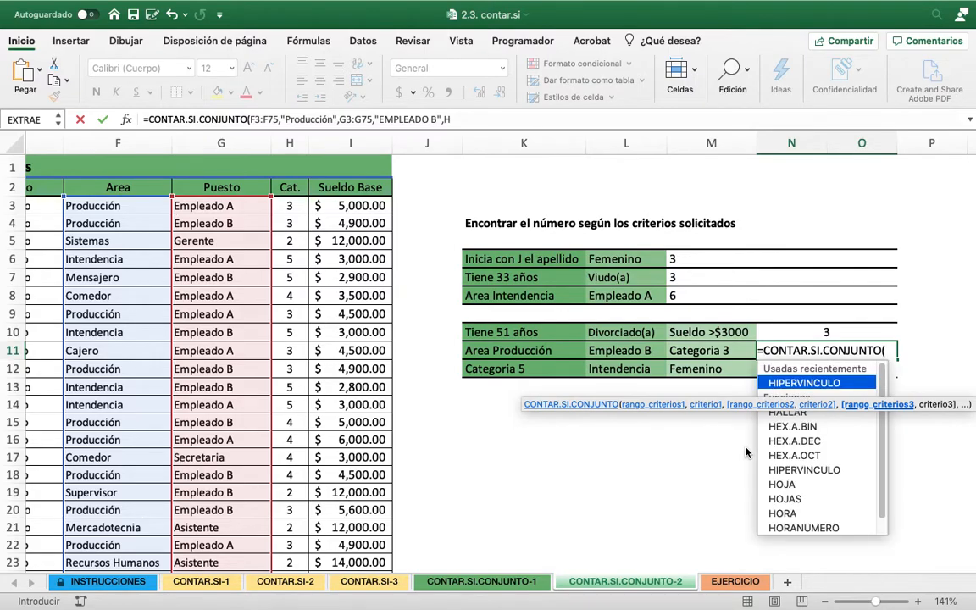
pyautogui.write('3:')
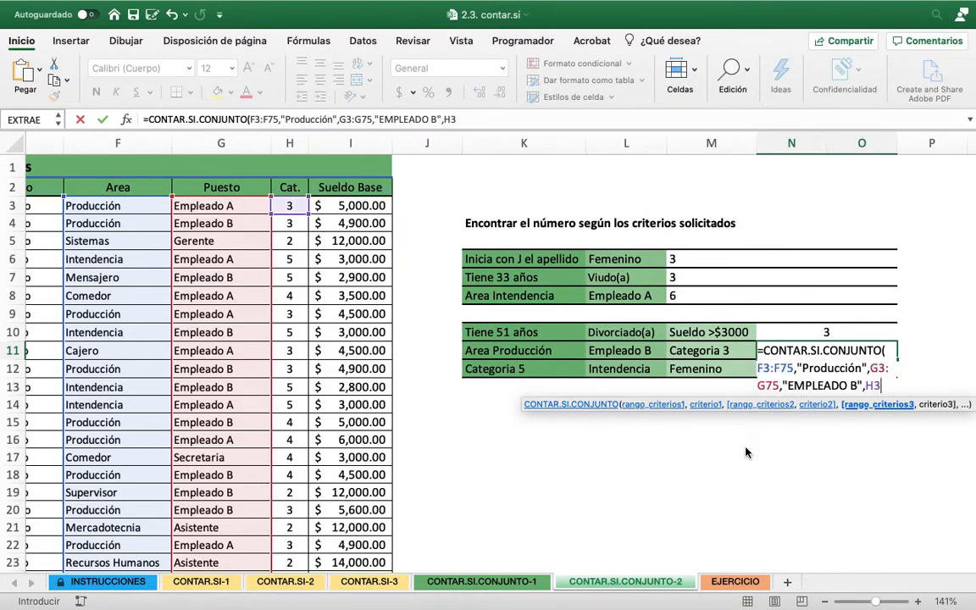
pyautogui.write('H75')
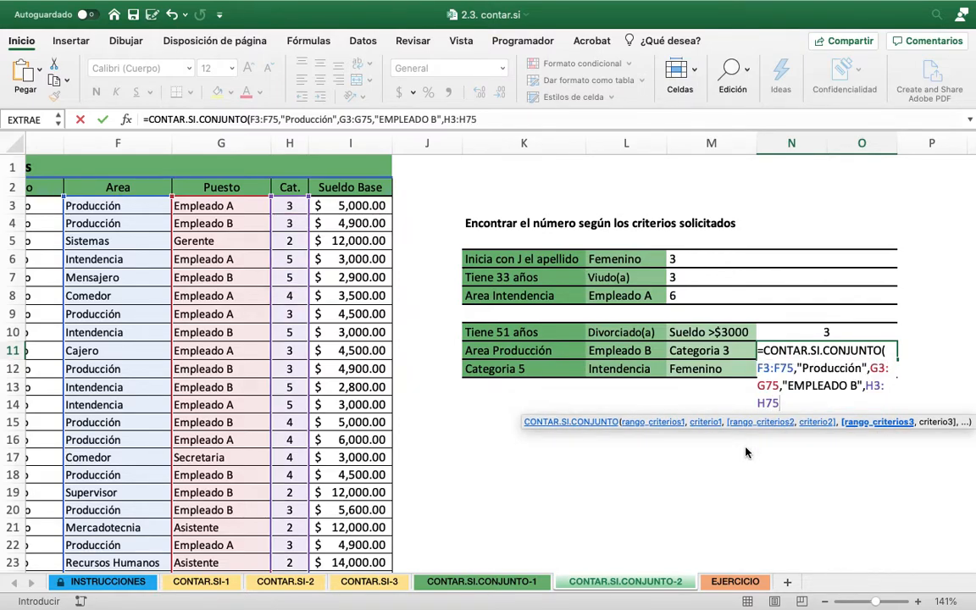
pyautogui.write(',')
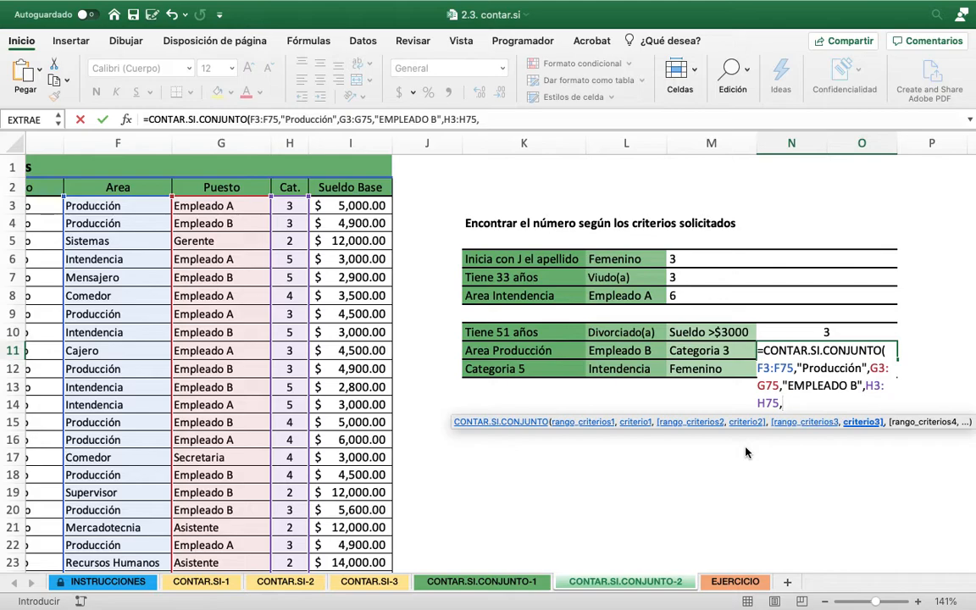
pyautogui.write('3)')
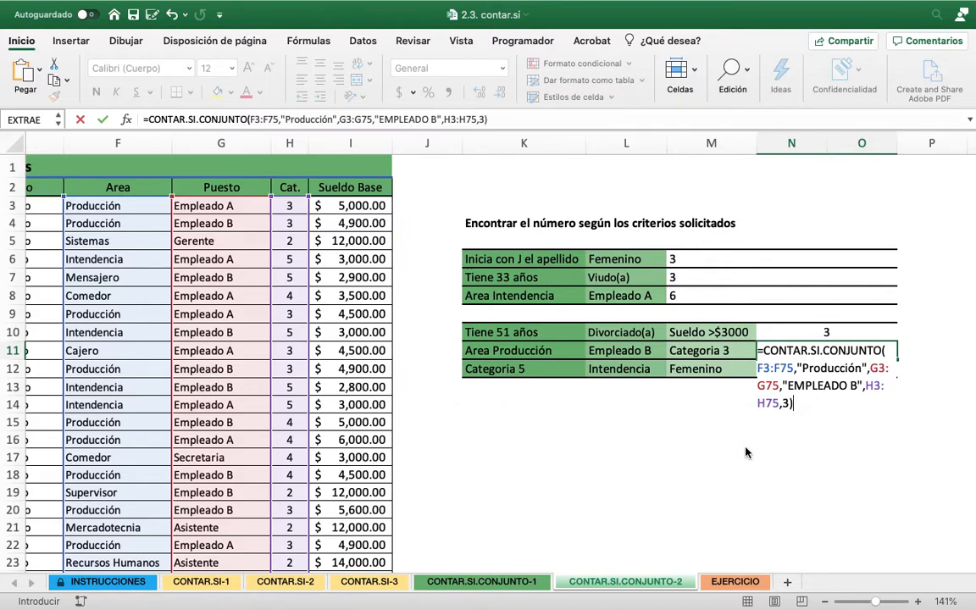
pyautogui.press('Return')
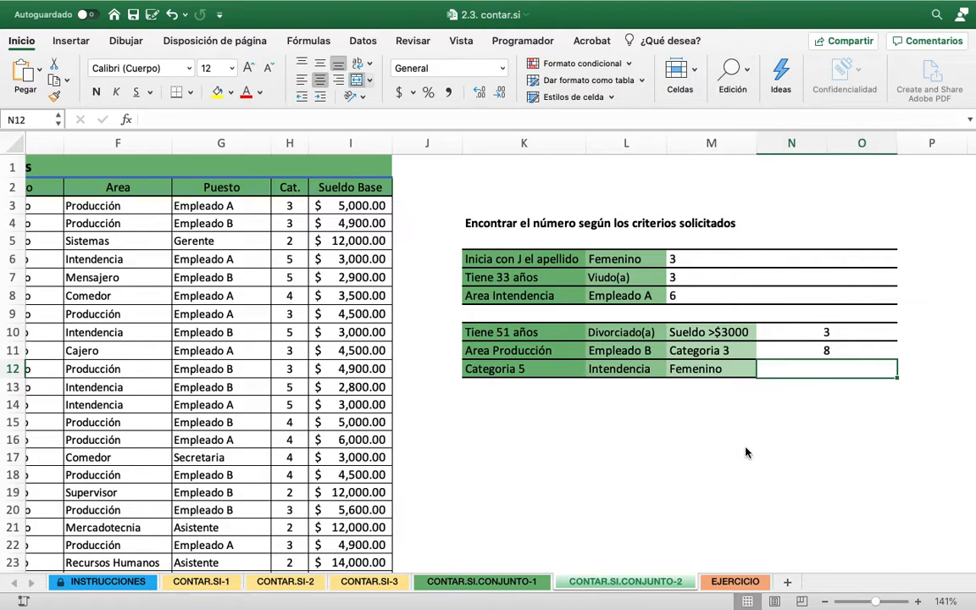
# Start a CONTAR.SI.CONJUNTO formula in N12 with the Cat. data H3:H75 as first criteria range and 5 as its criterion
pyautogui.write('=CONTAR')
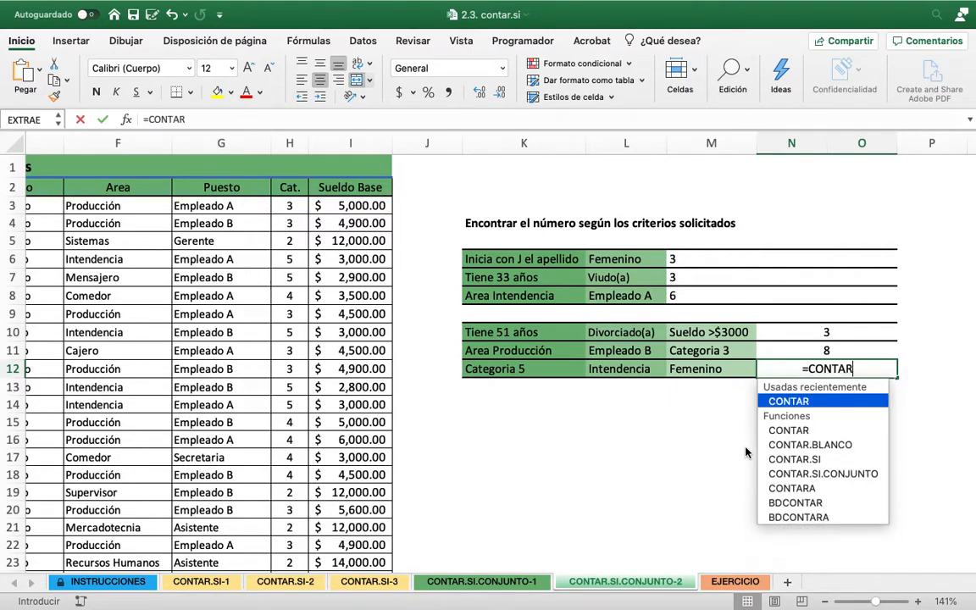
pyautogui.write('.SI.CONJUNTO(')
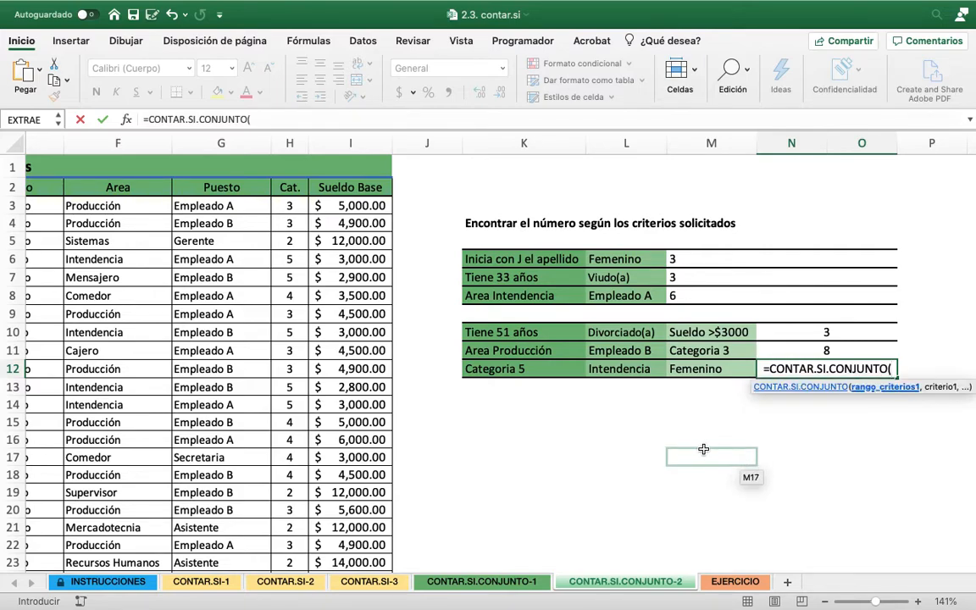
pyautogui.hscroll(-1, 703, 449)
pyautogui.write('H3')
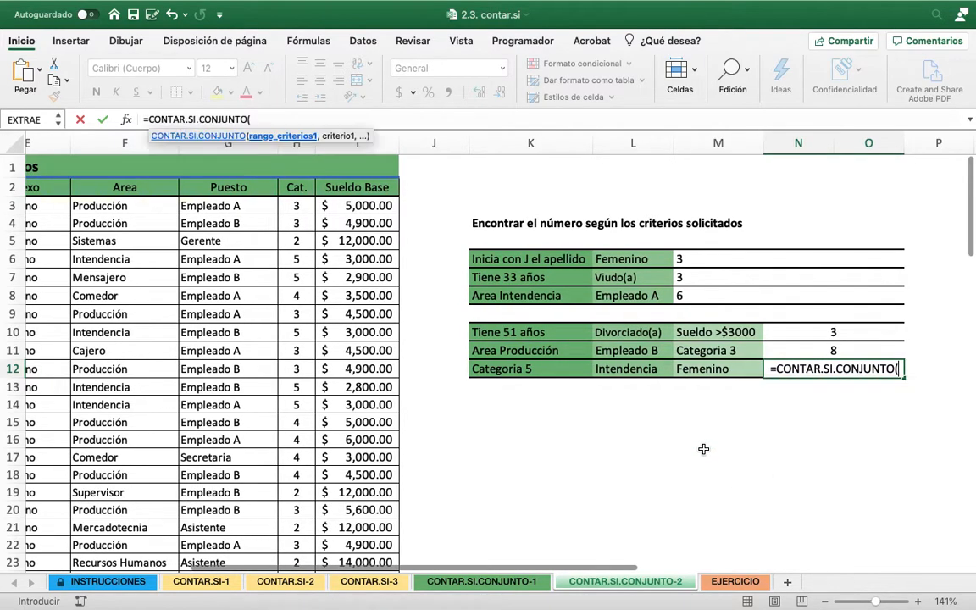
pyautogui.write(':H7')
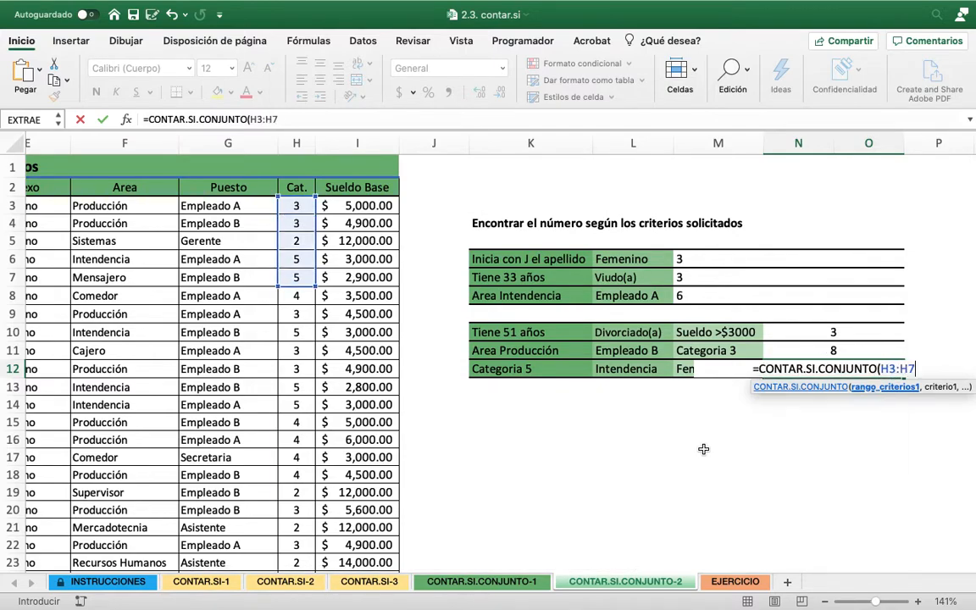
pyautogui.write('5,')
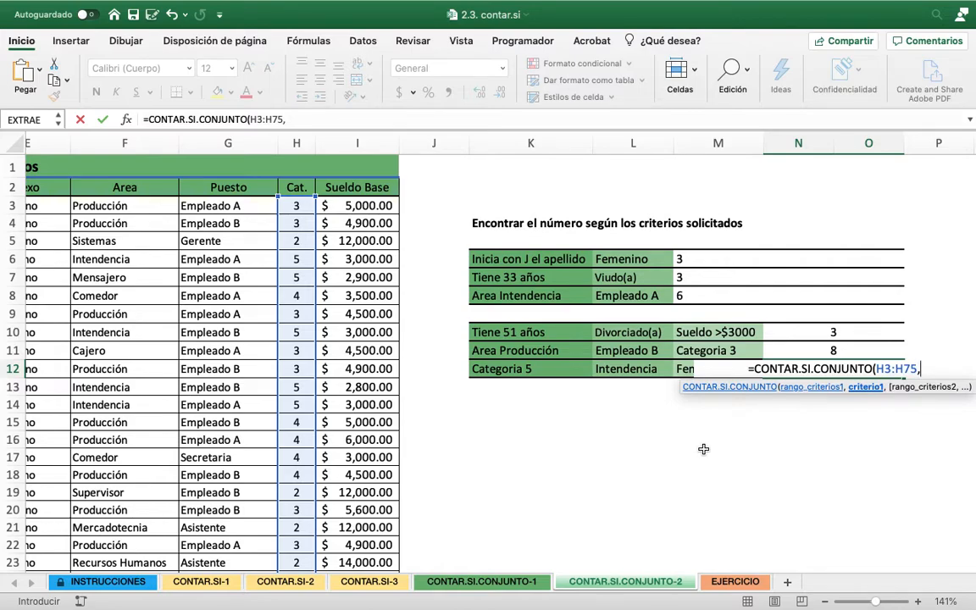
pyautogui.write('5')
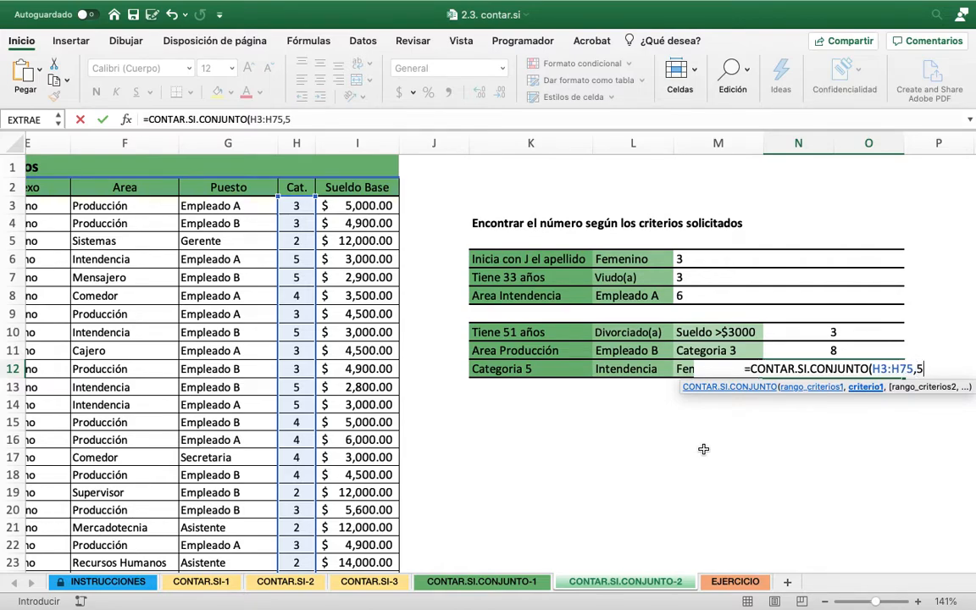
pyautogui.write(',')
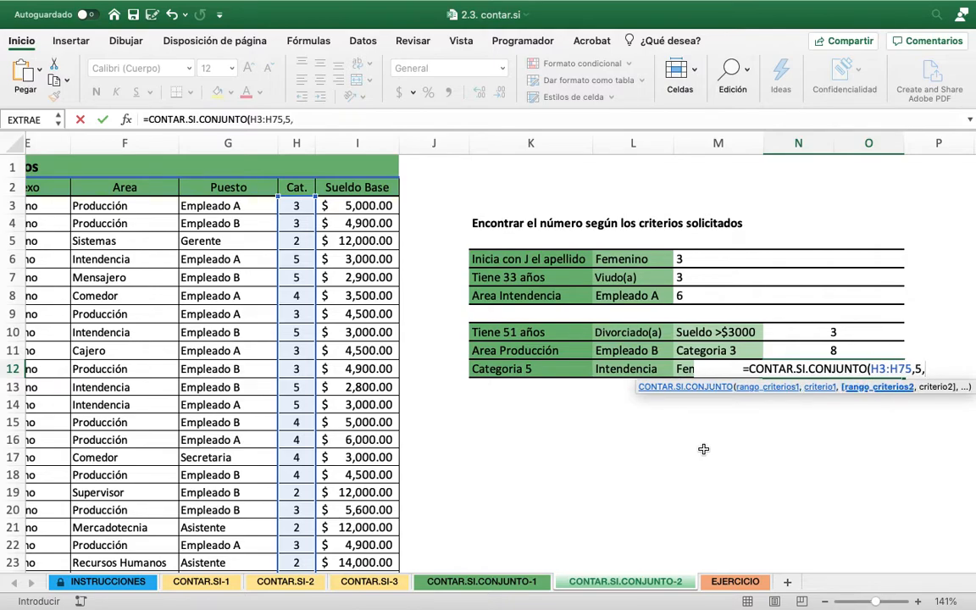
pyautogui.write('F3')
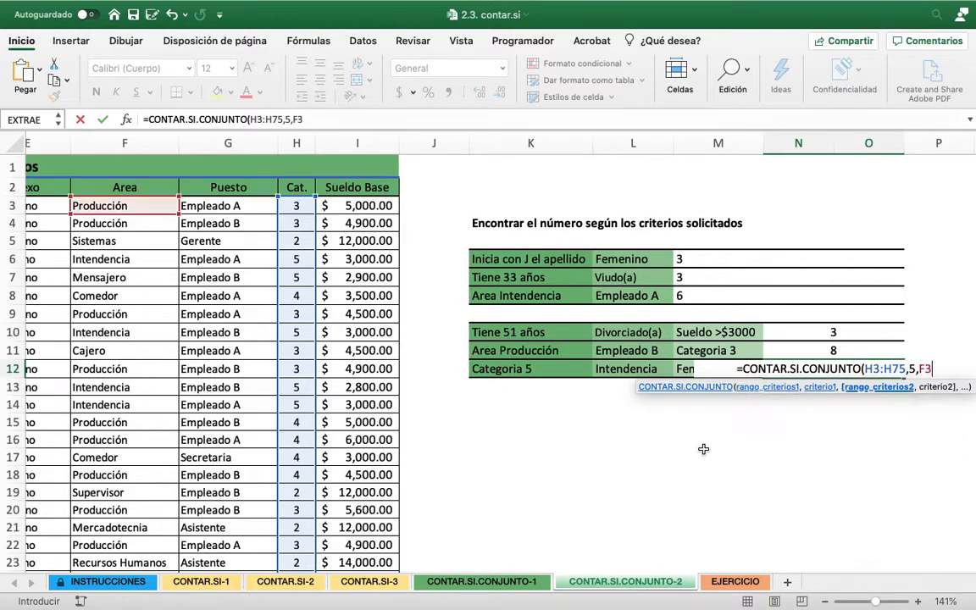
pyautogui.write(':F75')
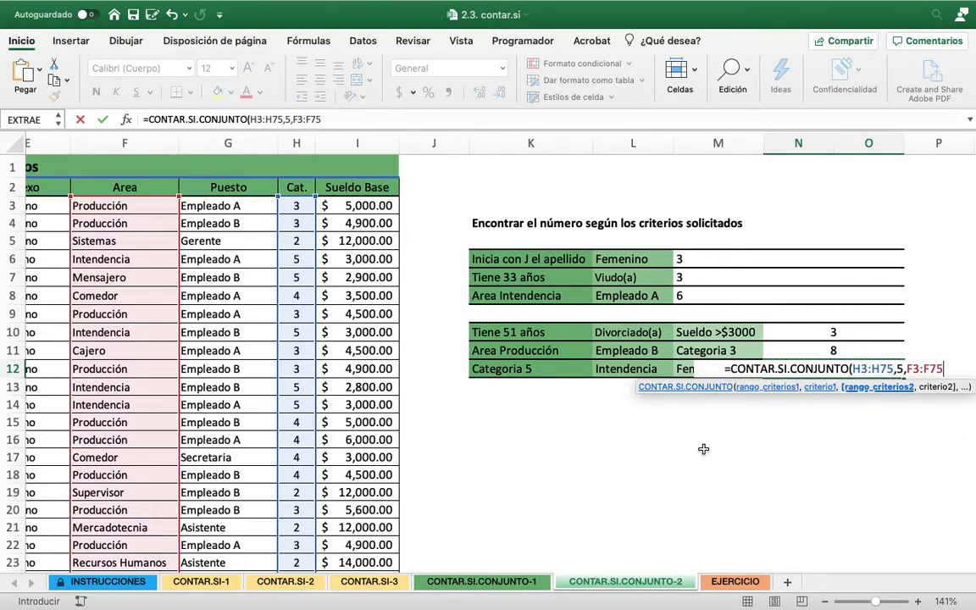
pyautogui.write(',')
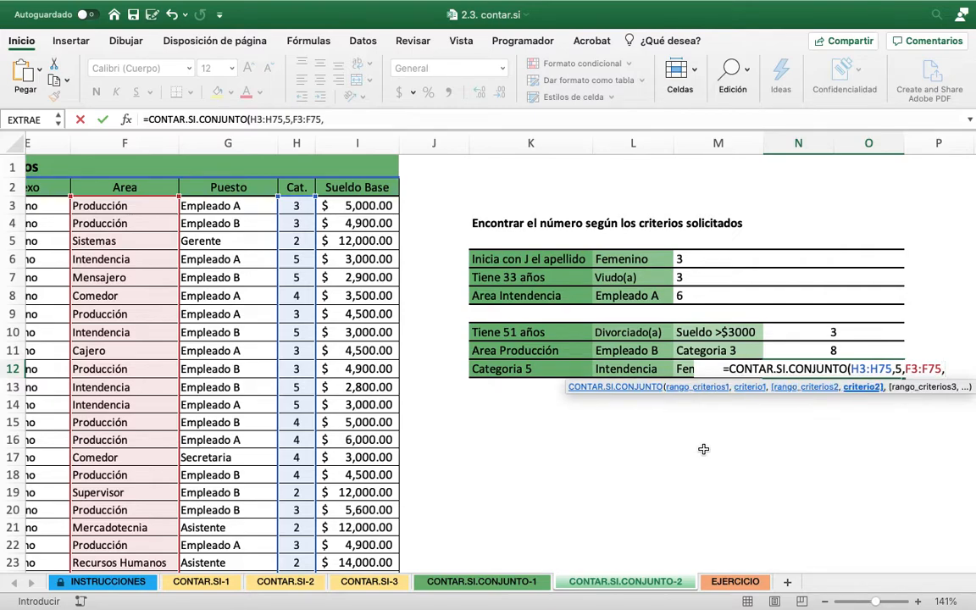
pyautogui.write('"')
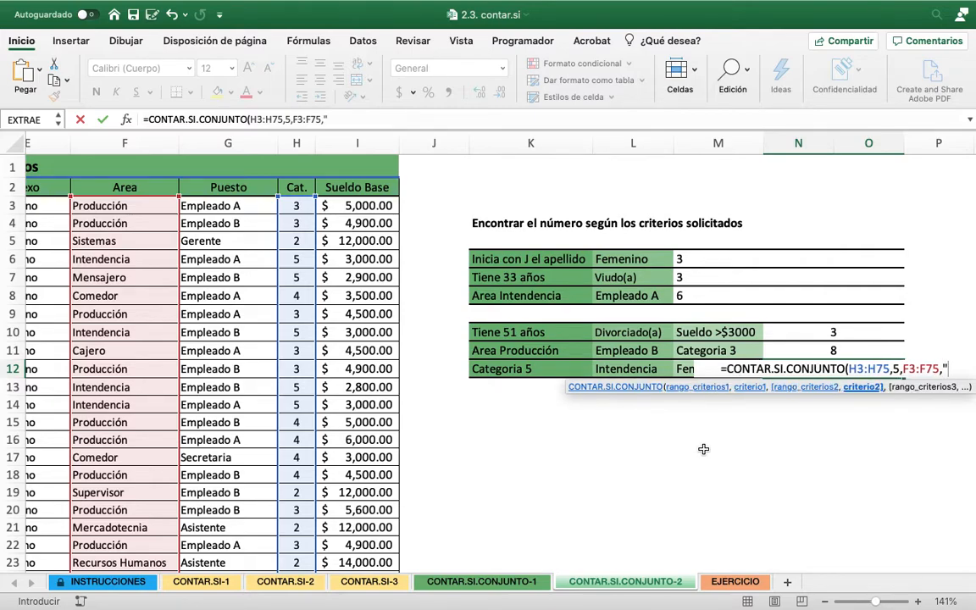
pyautogui.write('INTENDENCI')
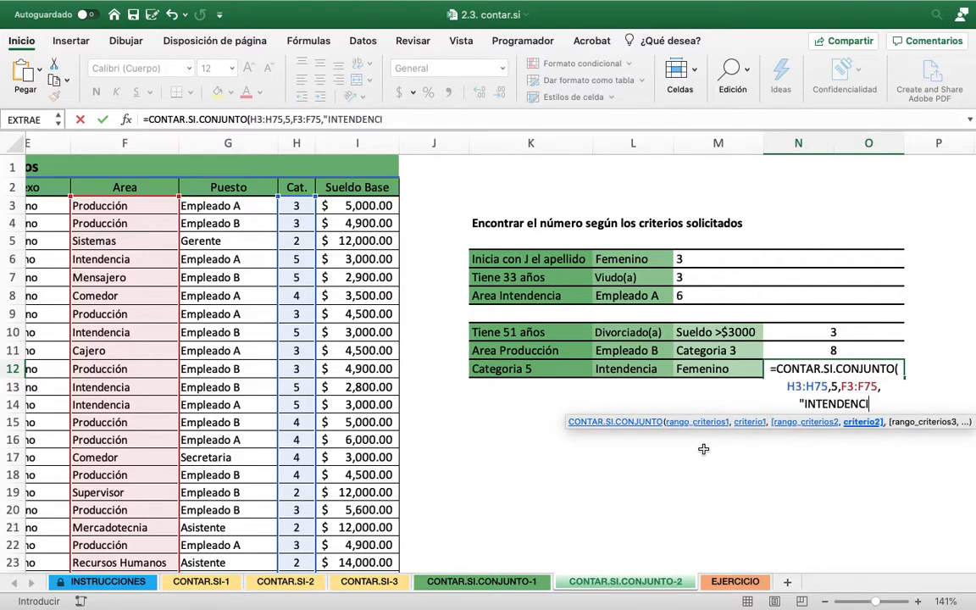
pyautogui.write('A"')
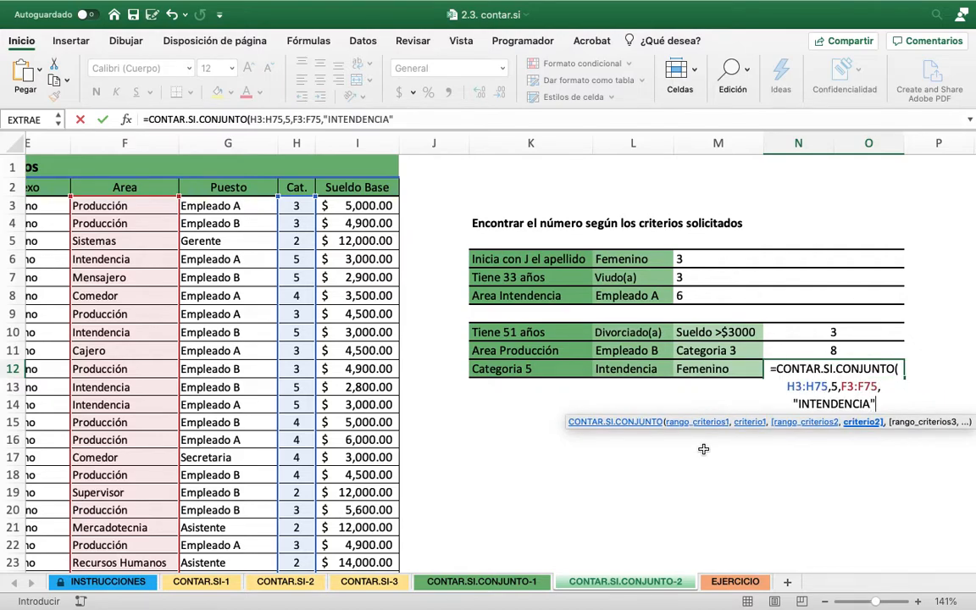
pyautogui.write(',')
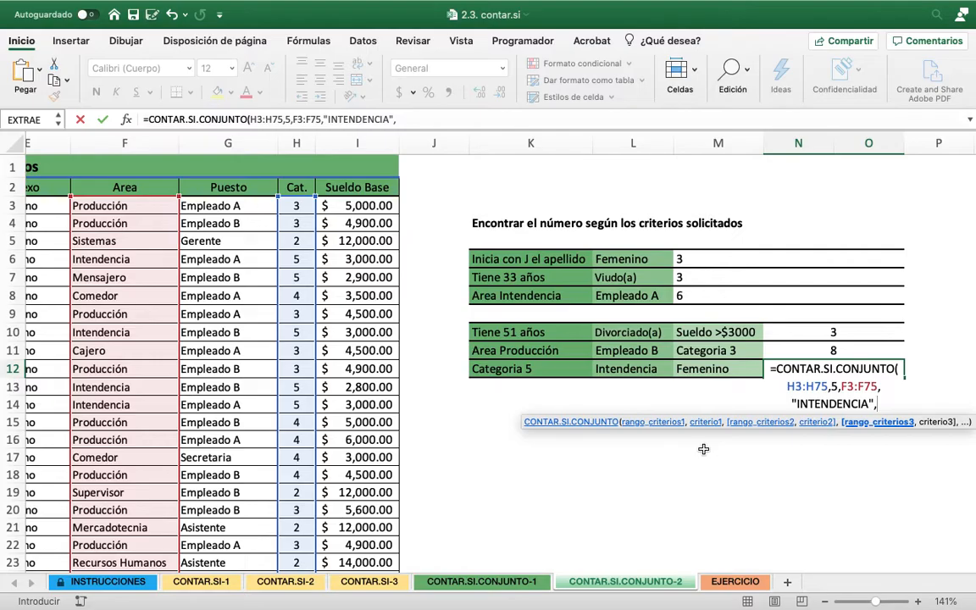
# Add the Sexo data E3:E75 as the third criteria range of the N12 formula
pyautogui.hscroll(-5, 585, 507)
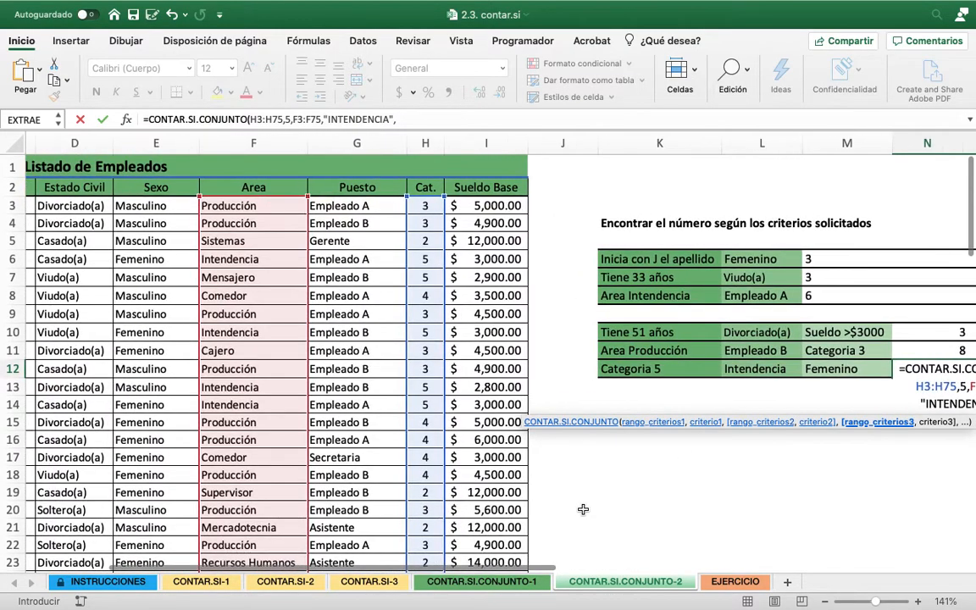
pyautogui.hscroll(5, 583, 509)
pyautogui.scroll(-1, 583, 509)
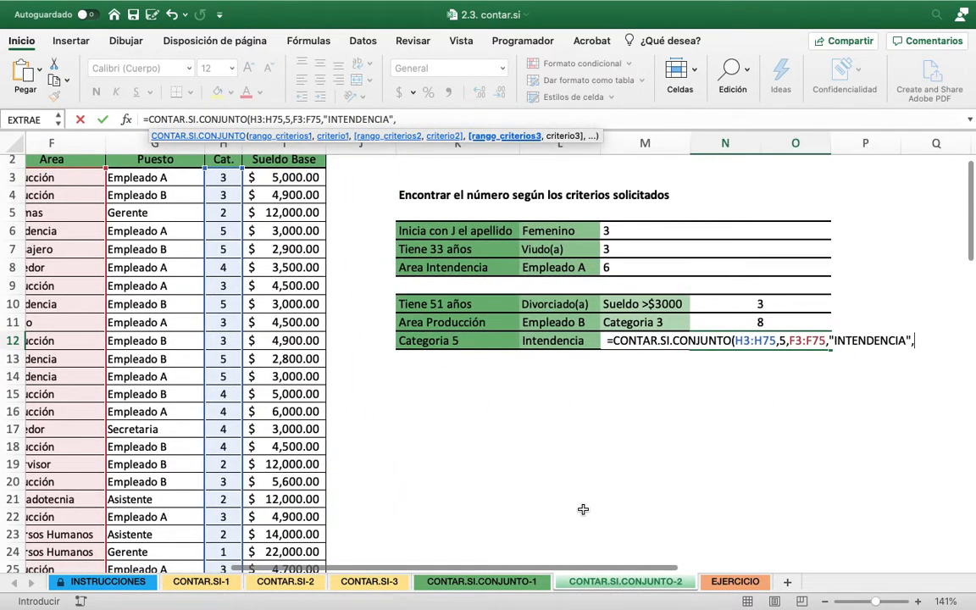
pyautogui.write('E')
pyautogui.write('3:')
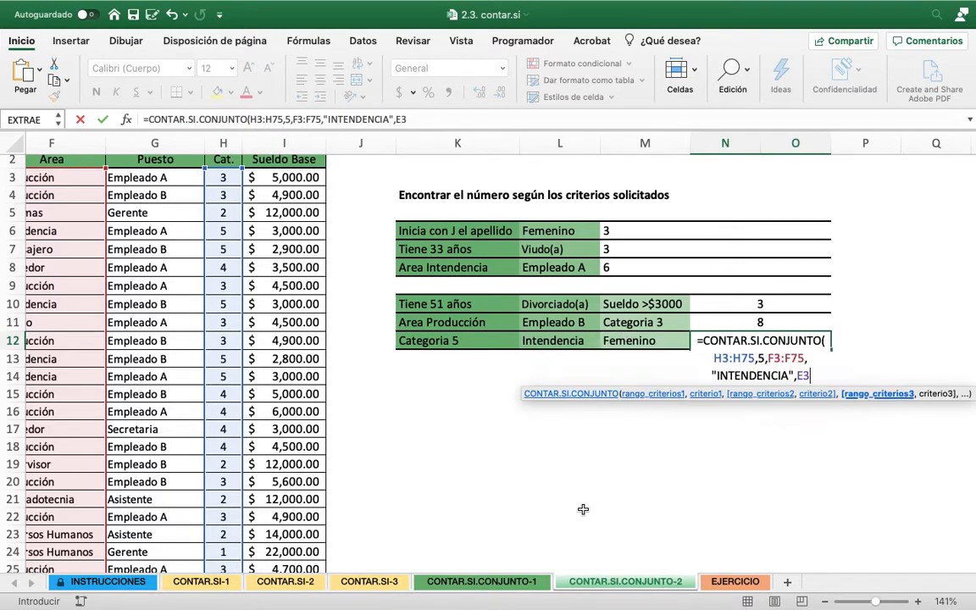
pyautogui.write('E75')
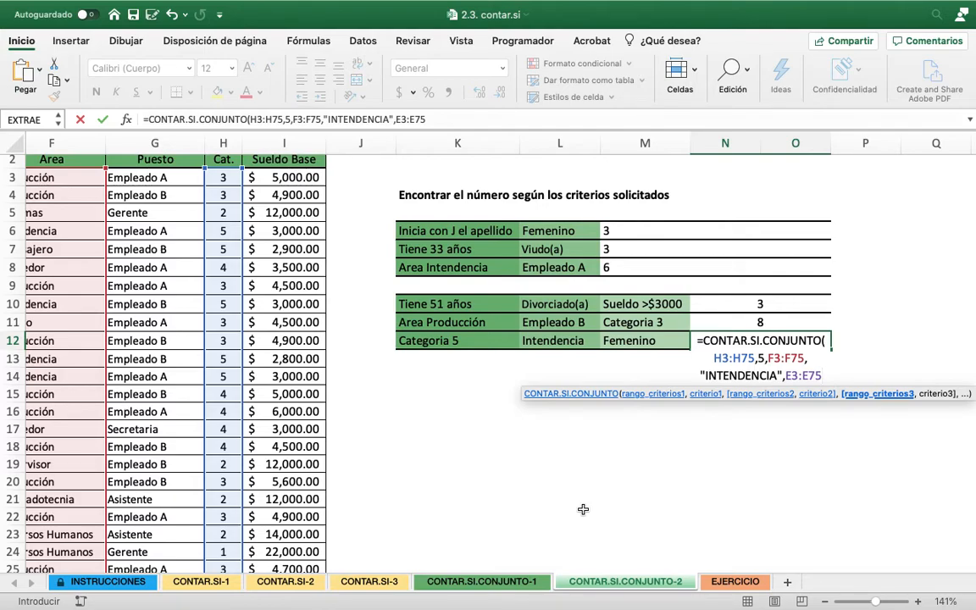
# Enter "FEMENINO" as the third criterion and complete the N12 formula
pyautogui.write(',"')
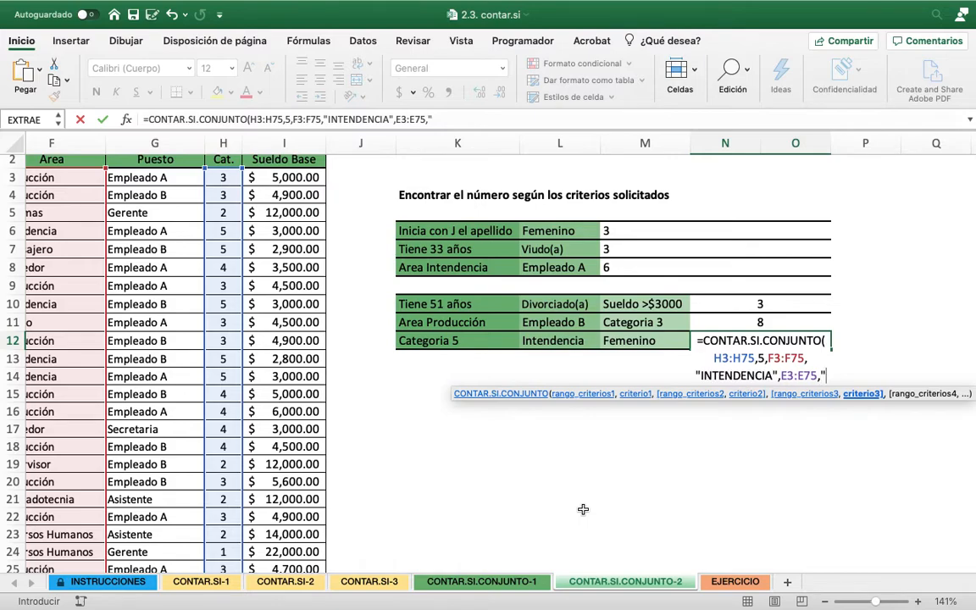
pyautogui.write('FE')
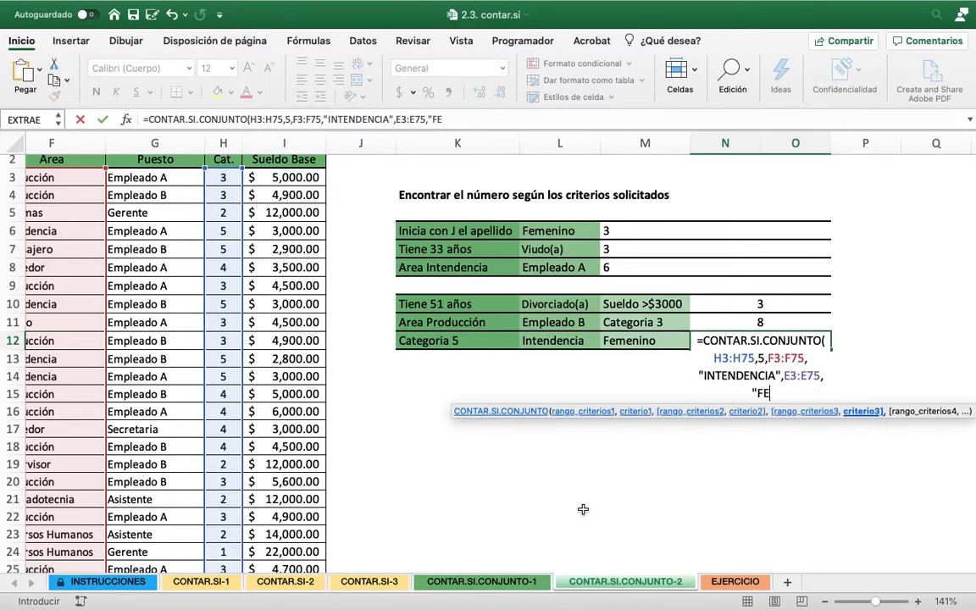
pyautogui.write('MENINO')
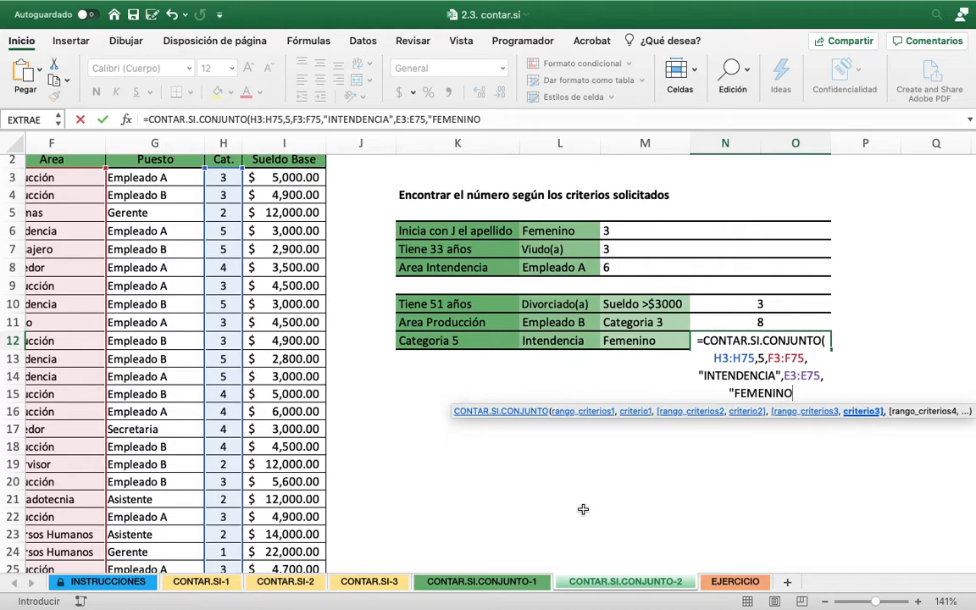
pyautogui.write('")')
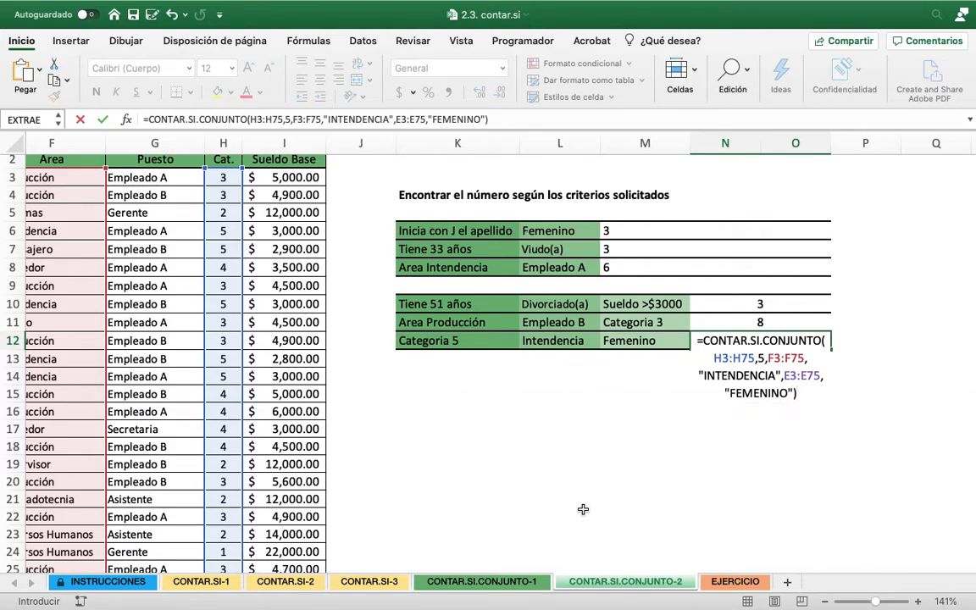
pyautogui.press('Return')
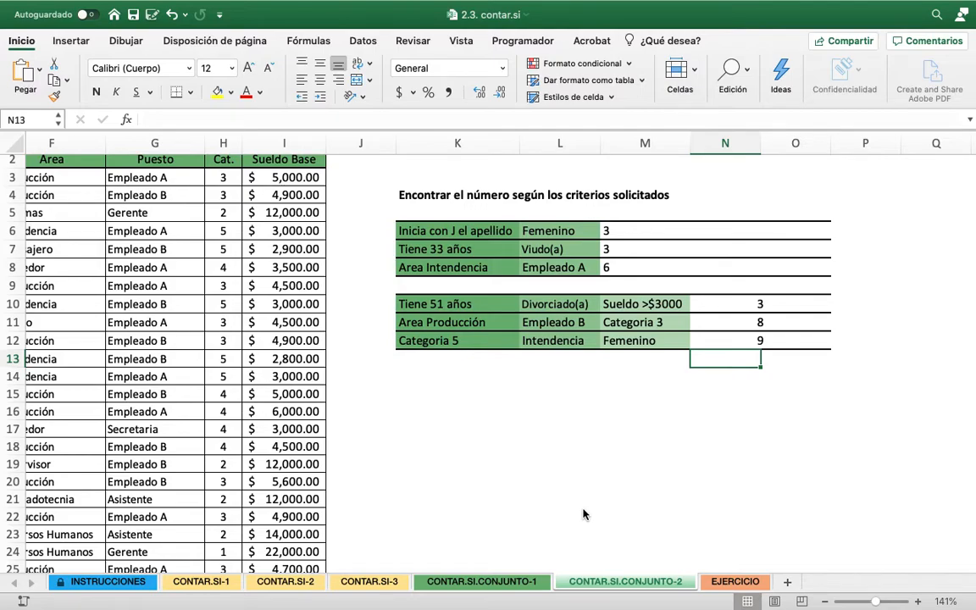
# Open the EJERCICIO sheet and review the sales criteria listed from H7 down for the counting exercise
pyautogui.click(734, 581)
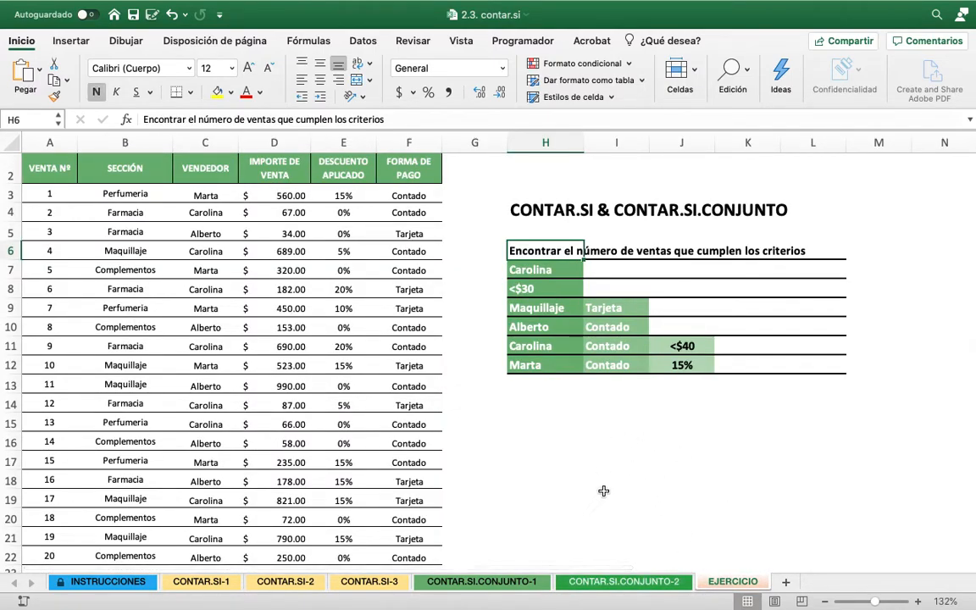
pyautogui.click(545, 294)
pyautogui.click(546, 270)
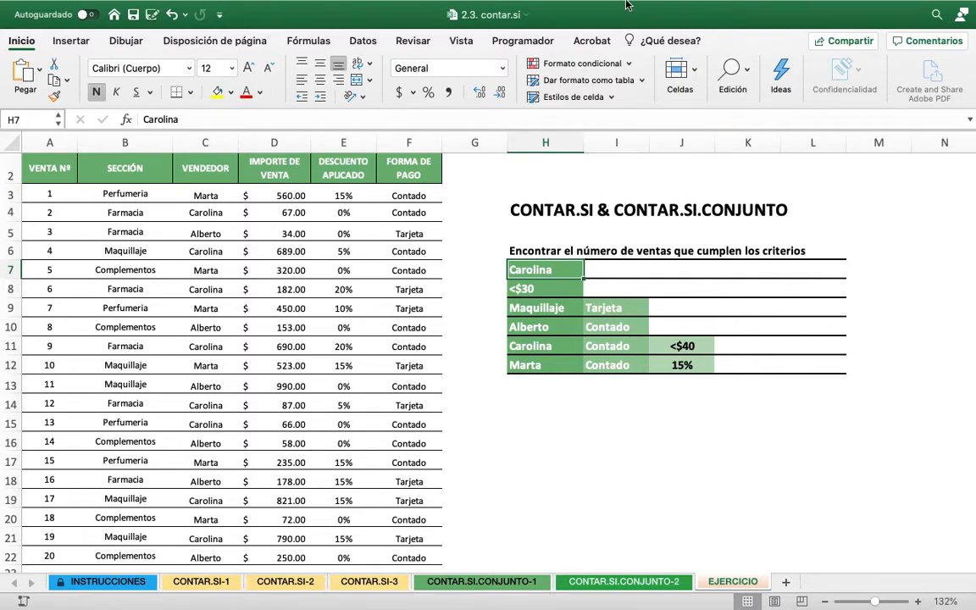
pyautogui.moveTo(625, 3)
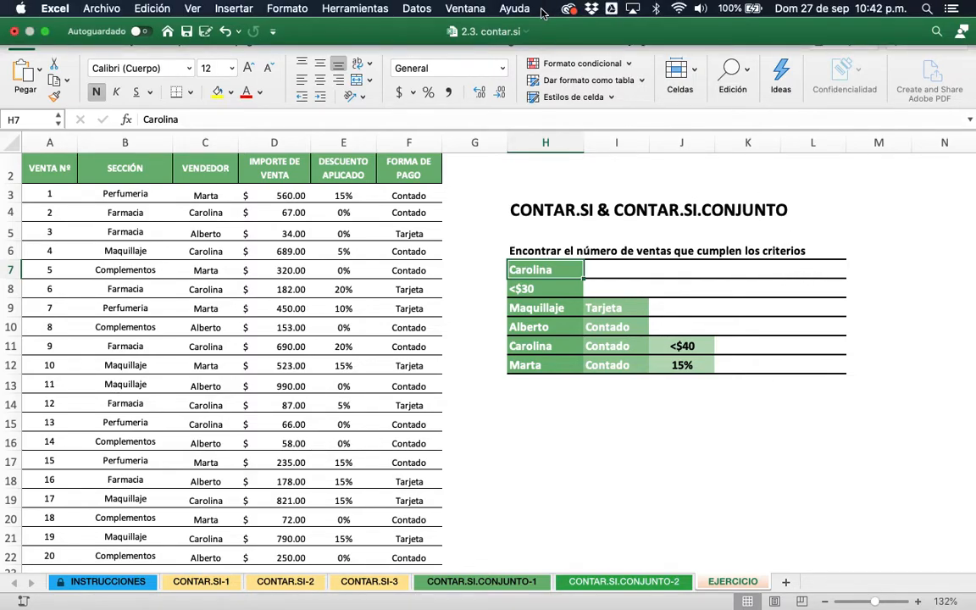